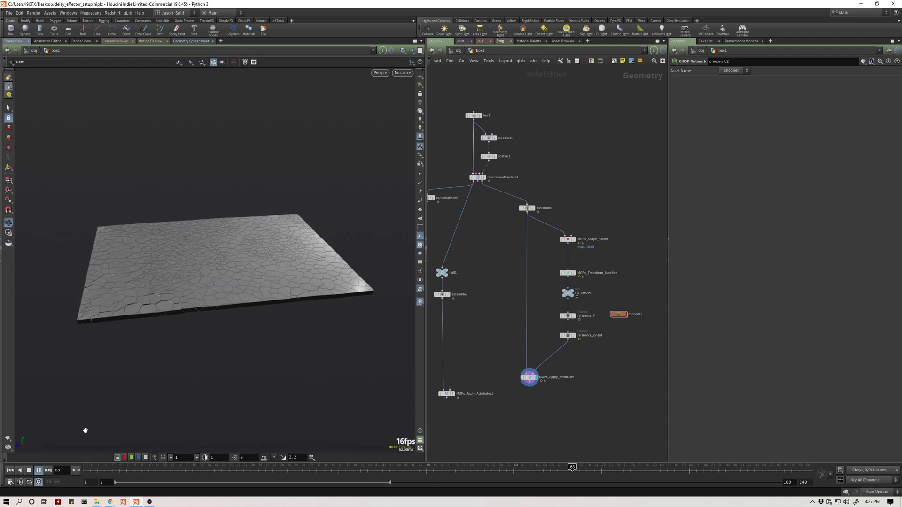
# - Stop playback and nudge assemble1 left and MOPs_Shape_Falloff down in the network
pyautogui.click(29, 470)
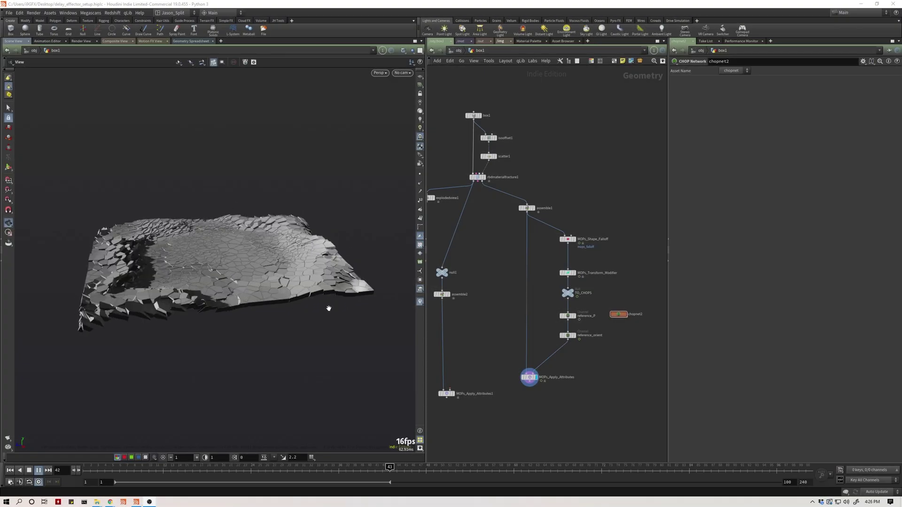
pyautogui.moveTo(502, 301); pyautogui.dragTo(484, 283, button='middle')
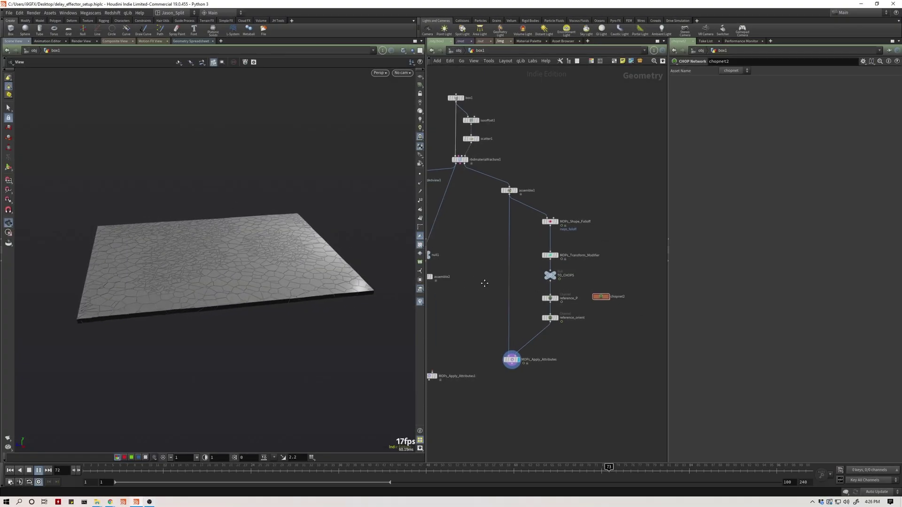
pyautogui.moveTo(510, 193); pyautogui.dragTo(508, 193)
pyautogui.moveTo(551, 223); pyautogui.dragTo(551, 227)
pyautogui.click(31, 470)
# - Select MOPs_Shape_Falloff and orbit around its torus guide (size 0.75) ringing the fractured plane
pyautogui.click(557, 225)
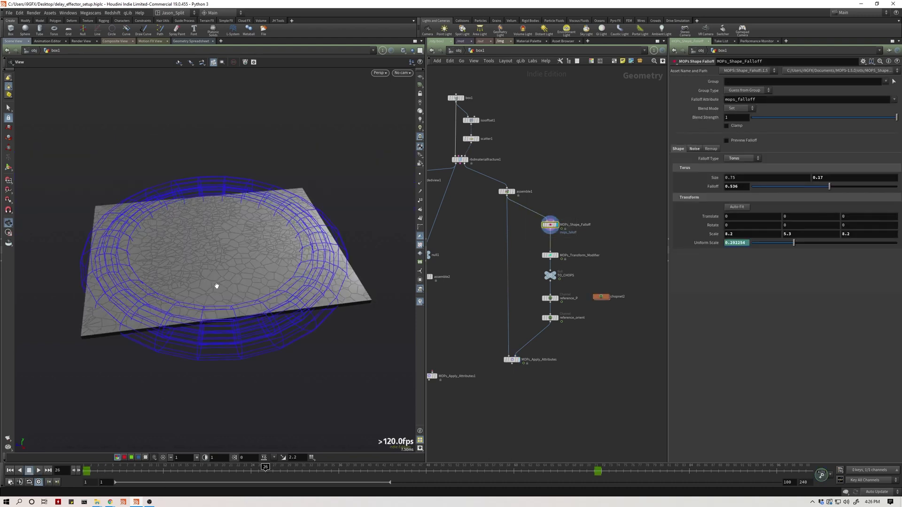
pyautogui.moveTo(223, 275)
pyautogui.mouseDown()
pyautogui.moveTo(232, 253)
pyautogui.moveTo(177, 286)
pyautogui.moveTo(224, 263)
pyautogui.mouseUp()
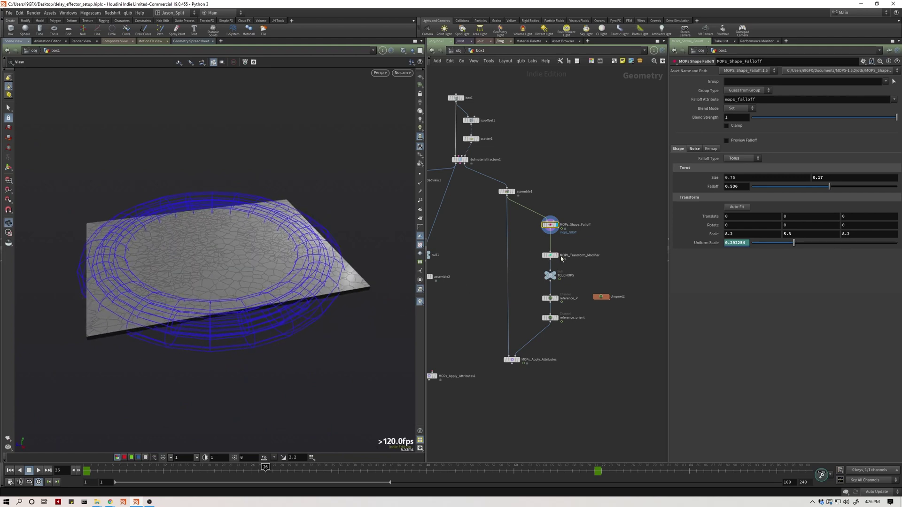
pyautogui.scroll(3, 547, 239)
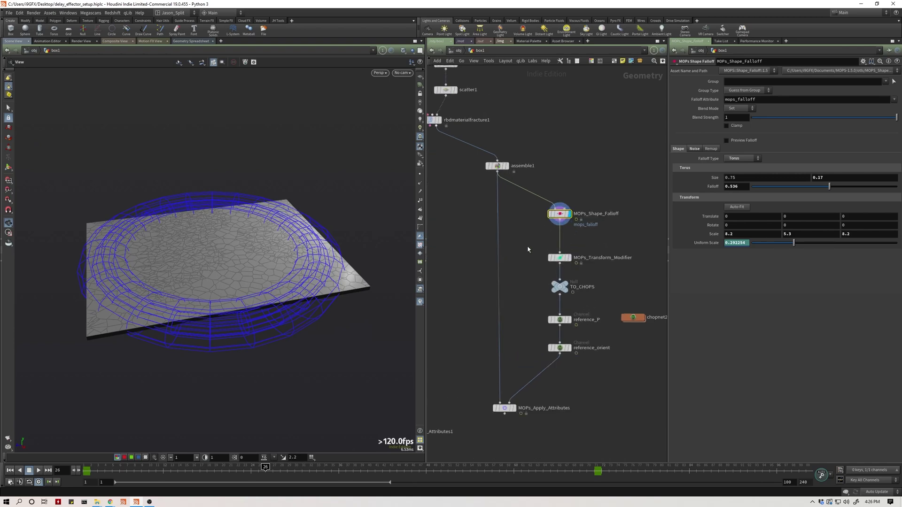
pyautogui.moveTo(534, 215)
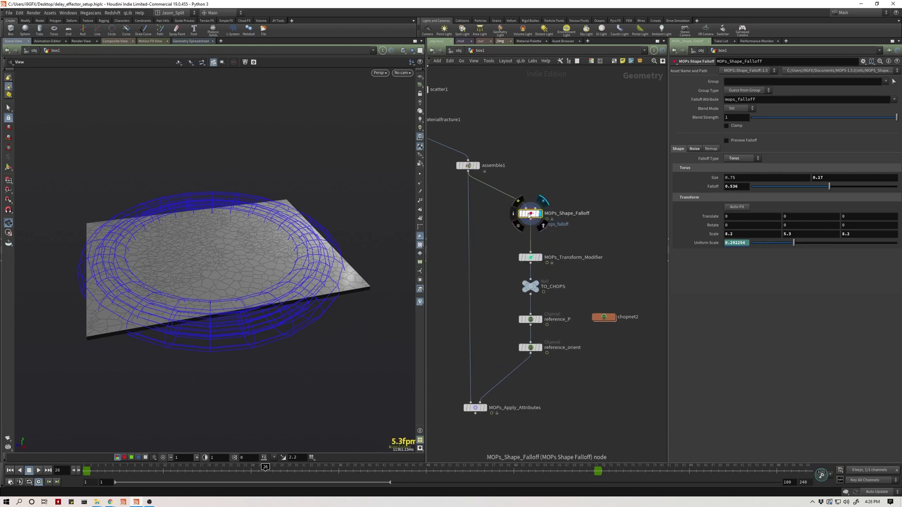
# - Display MOPs_Transform_Modifier and play the ring of pieces rising from frame 1
pyautogui.click(539, 258)
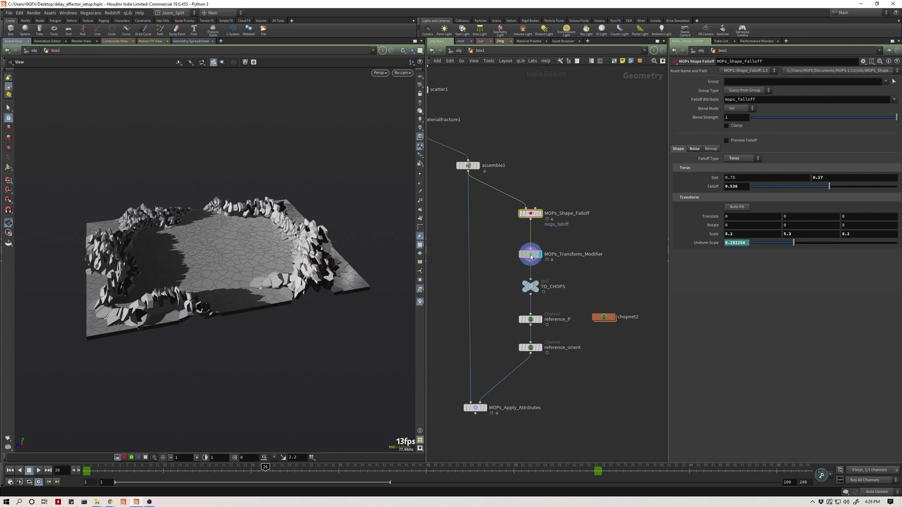
pyautogui.hotkey('ctrl', 'Up')
pyautogui.press('Up')
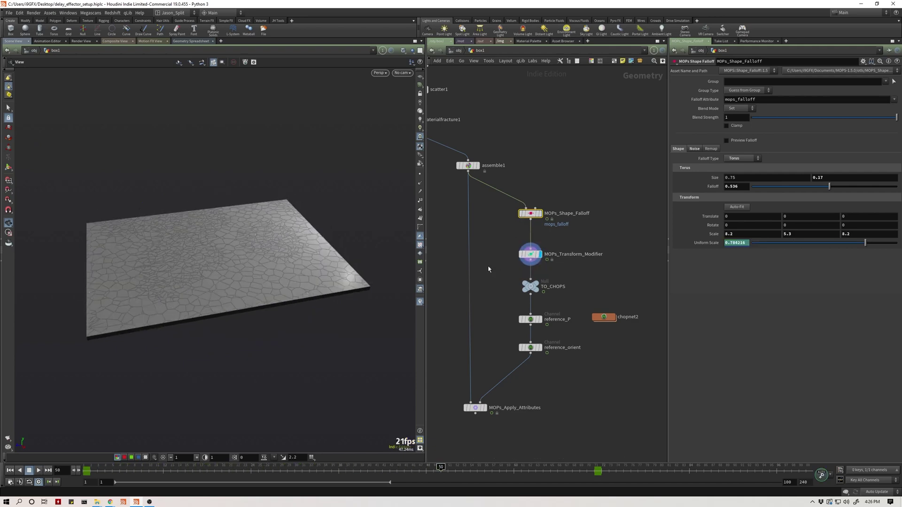
pyautogui.press('Up')
pyautogui.hotkey('ctrl', 'Up')
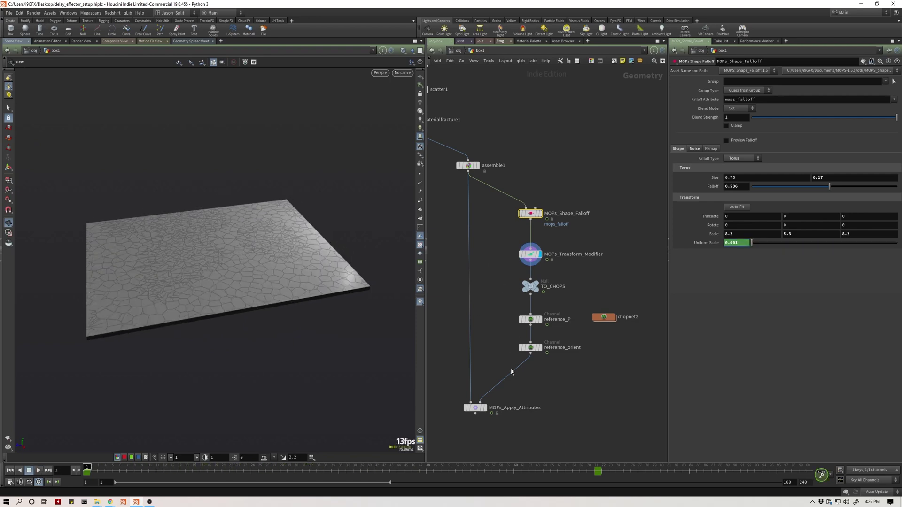
# - Display MOPs_Apply_Attributes and play back the spring-delayed rise
pyautogui.click(488, 408)
pyautogui.press('Up')
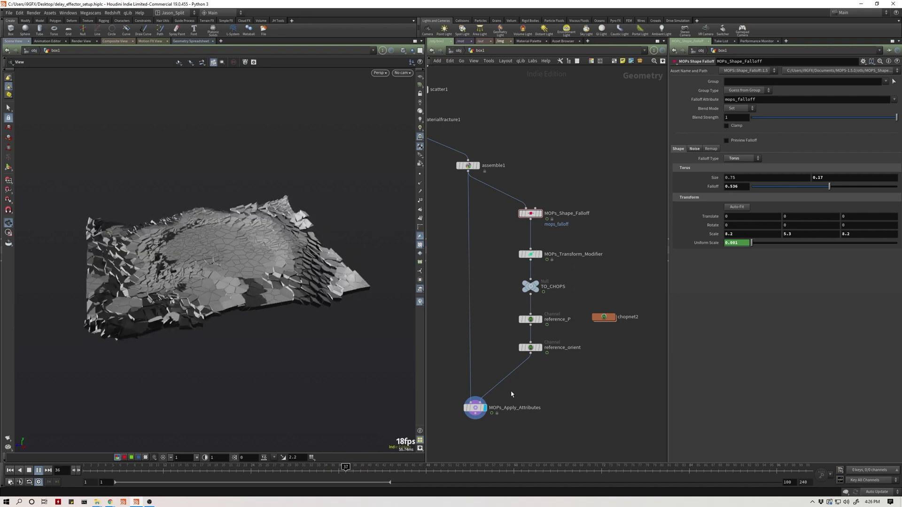
pyautogui.press('Up')
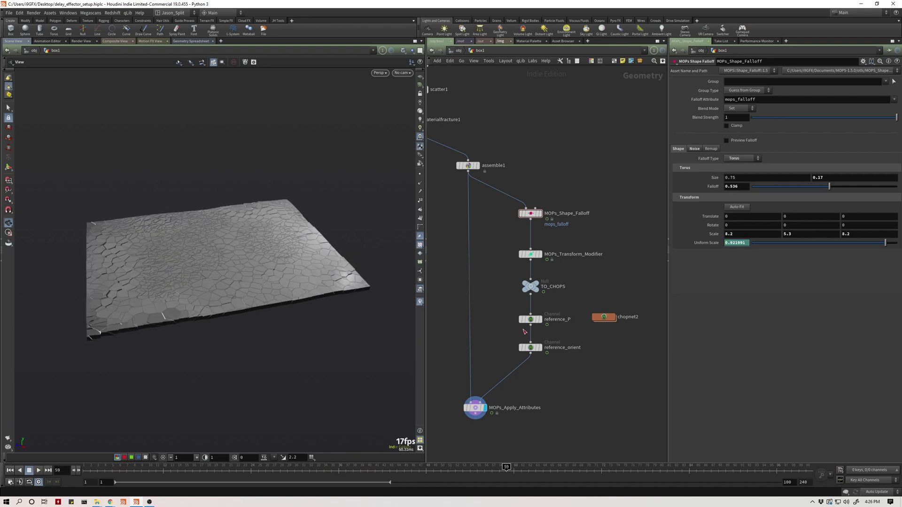
# - Select MOPs_Transform_Modifier, then dive into chopnet2 to see spring1 (constant 115, damping 3.96)
pyautogui.scroll(-2, 525, 348)
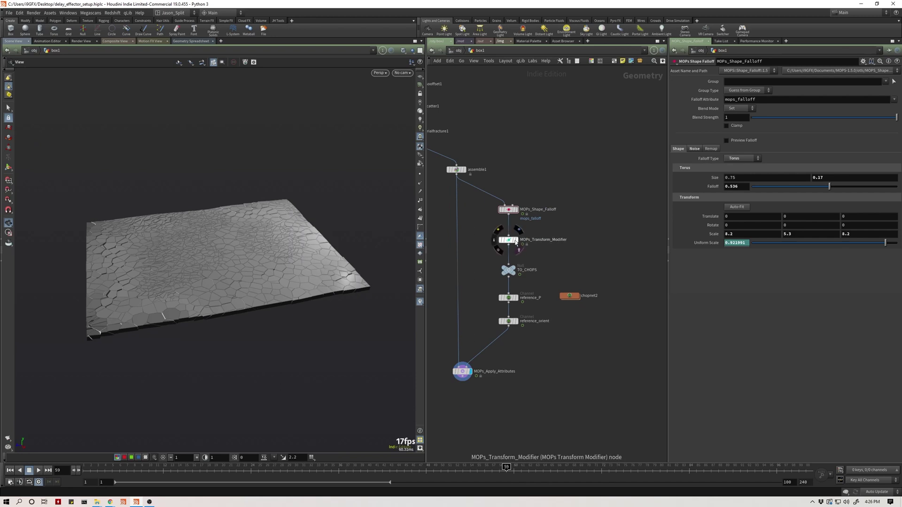
pyautogui.click(518, 230)
pyautogui.moveTo(530, 235); pyautogui.dragTo(492, 247)
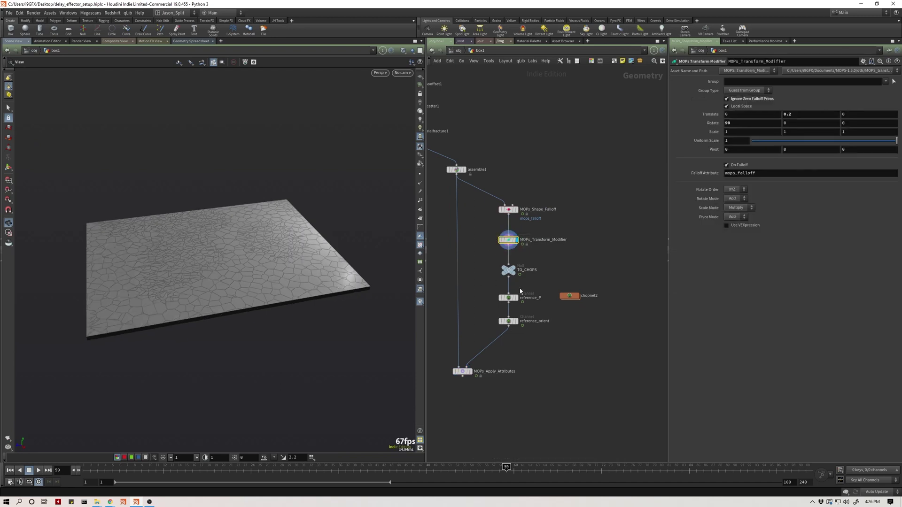
pyautogui.doubleClick(570, 297)
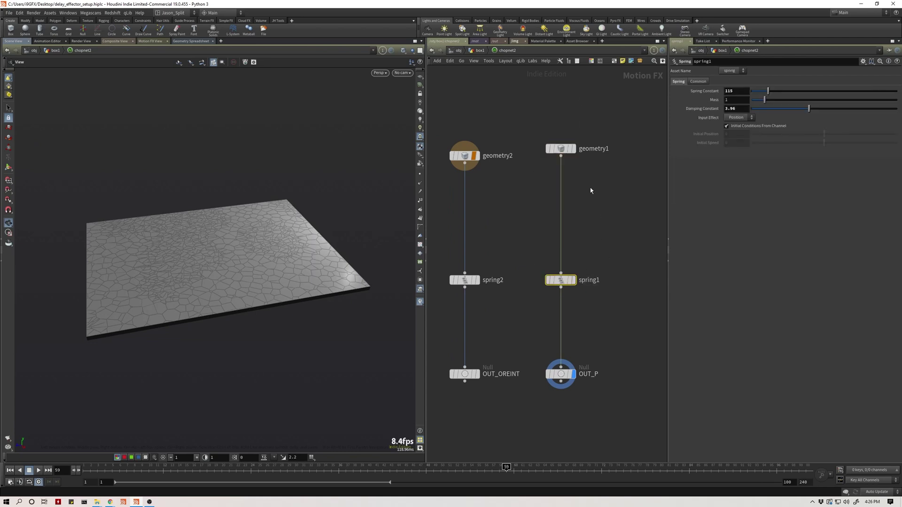
# - Inspect geometry1's position channel import and geometry2's orient channel import from TO_CHOPS
pyautogui.click(561, 148)
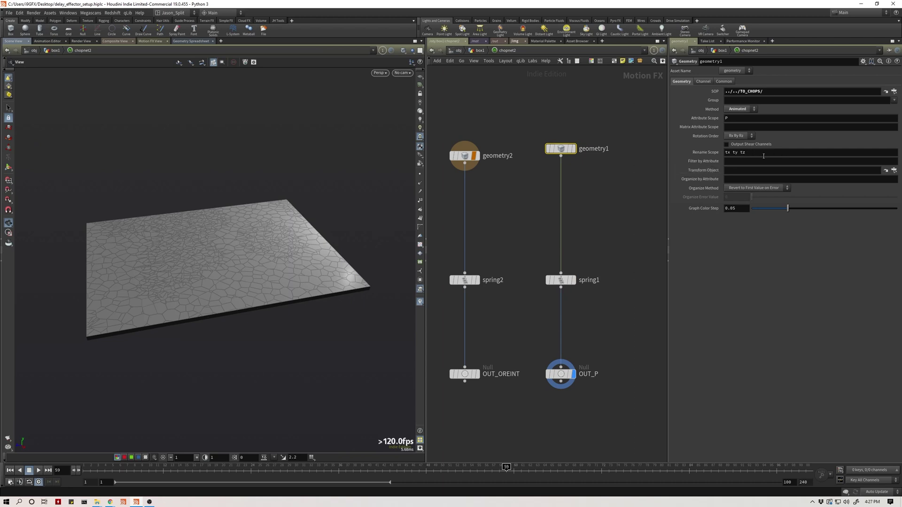
pyautogui.click(465, 156)
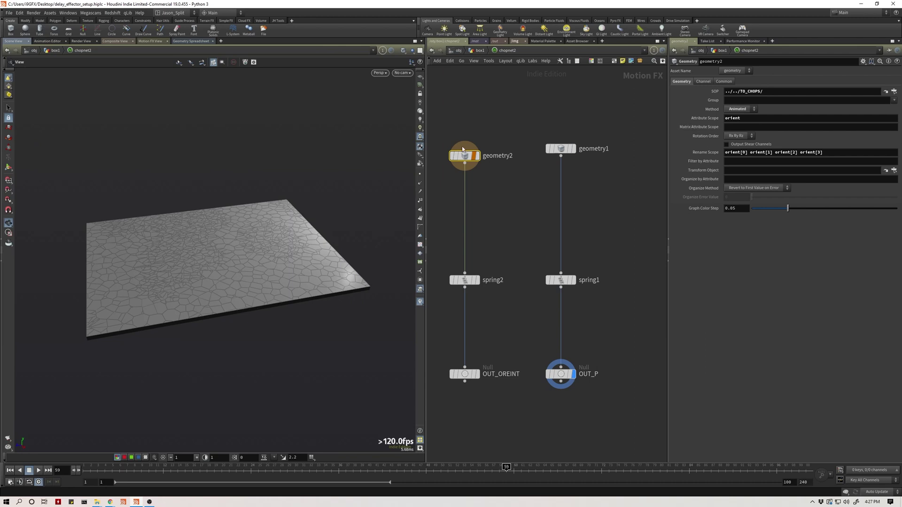
pyautogui.moveTo(469, 160)
# - Return to box1 and check reference_P and reference_orient, which reads orient[0]–orient[3] from ../chopnet2/OUT_ORIENT/
pyautogui.press('u')
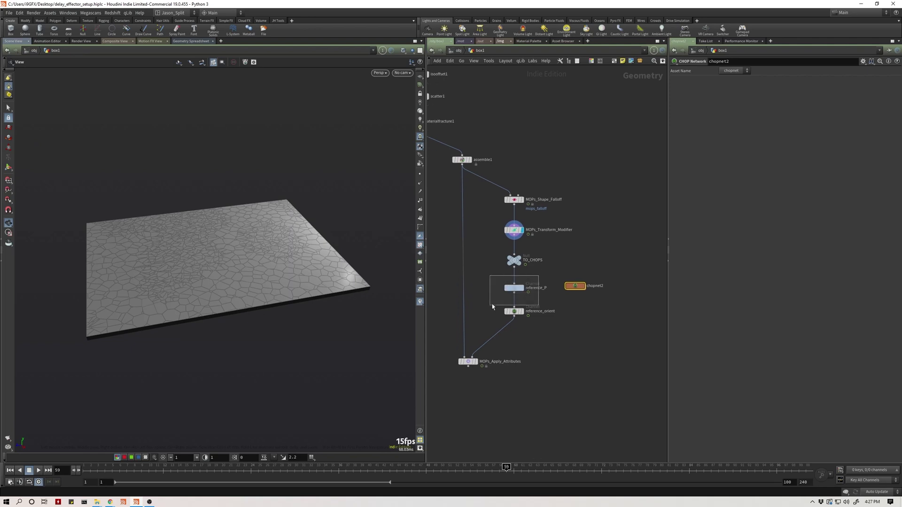
pyautogui.click(521, 290)
pyautogui.click(516, 314)
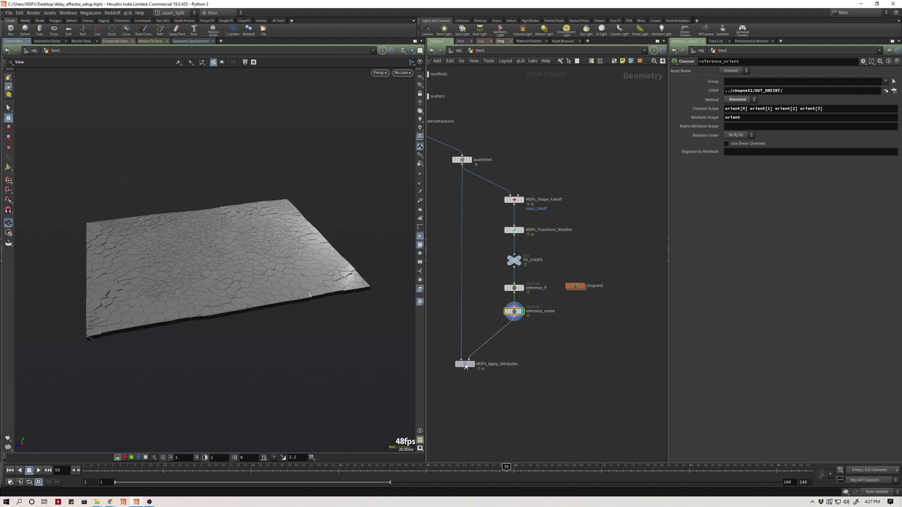
# - Display MOPs_Apply_Attributes and scrub to frame 14 and back to watch the plate lift and flatten
pyautogui.click(477, 372)
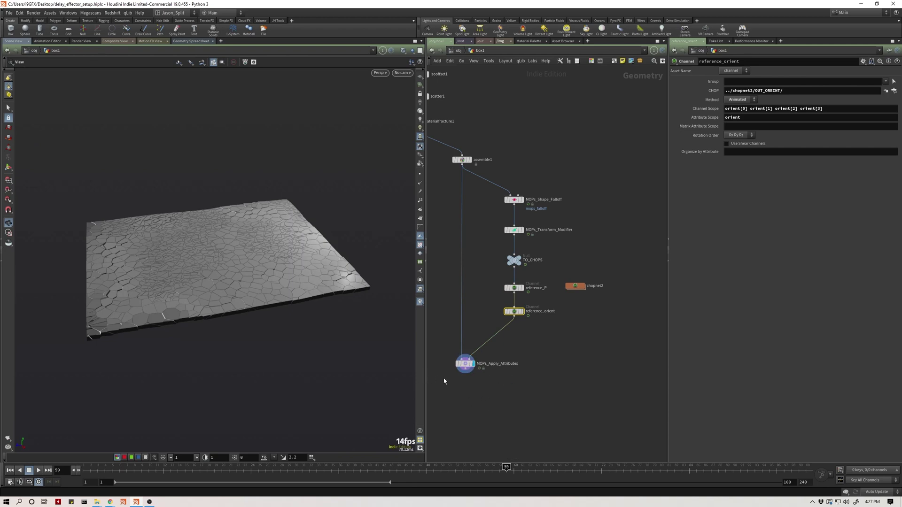
pyautogui.moveTo(100, 467); pyautogui.dragTo(200, 466)
pyautogui.scroll(6, 466, 385)
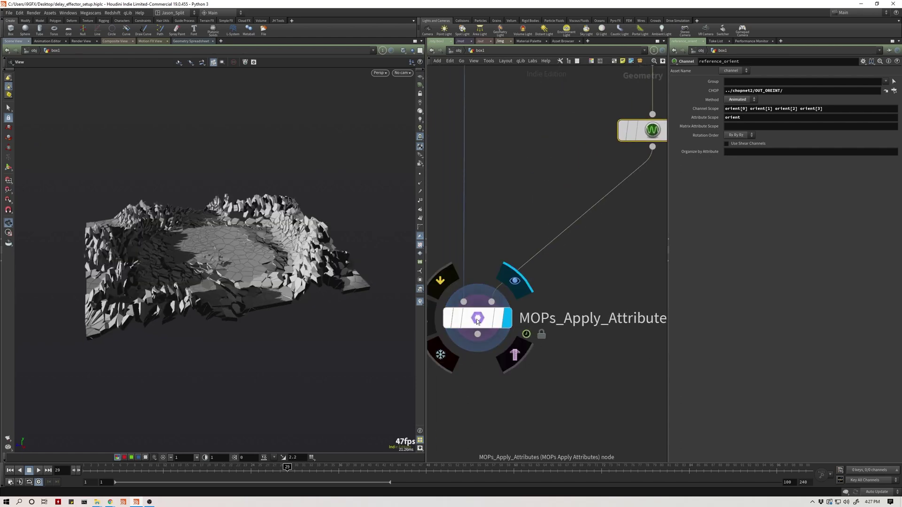
pyautogui.scroll(-5, 465, 311)
pyautogui.scroll(-2, 486, 323)
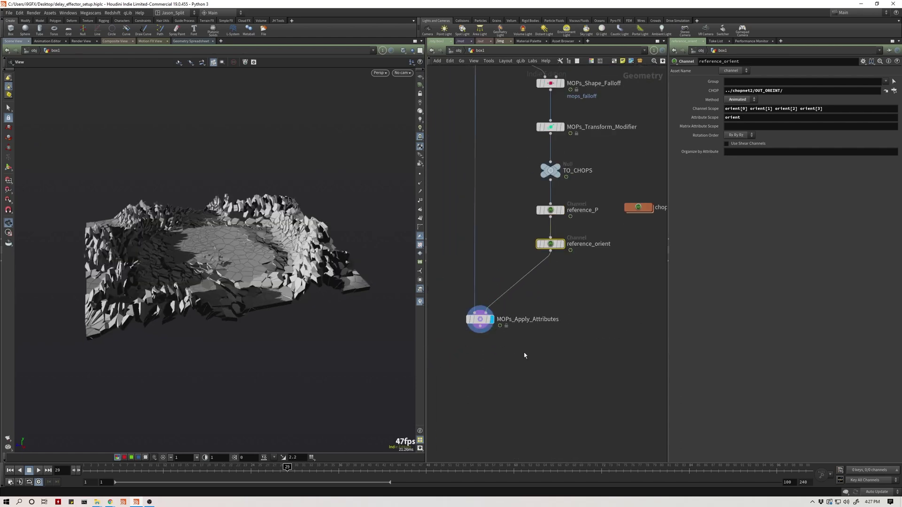
pyautogui.moveTo(201, 470); pyautogui.dragTo(346, 470)
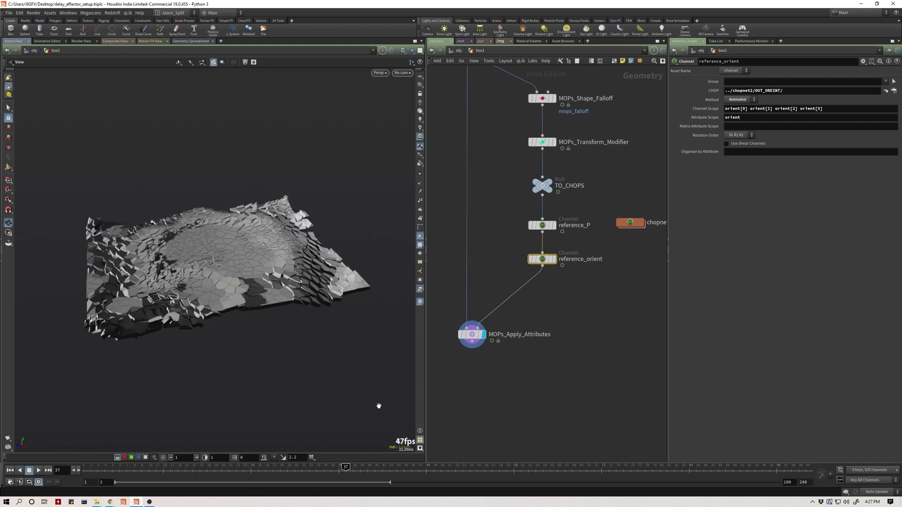
# - Pan the network down and nudge MOPs_Apply_Attributes slightly right
pyautogui.moveTo(526, 386); pyautogui.dragTo(527, 390, button='middle')
pyautogui.moveTo(544, 295); pyautogui.dragTo(533, 318, button='middle')
pyautogui.moveTo(456, 357); pyautogui.dragTo(462, 358)
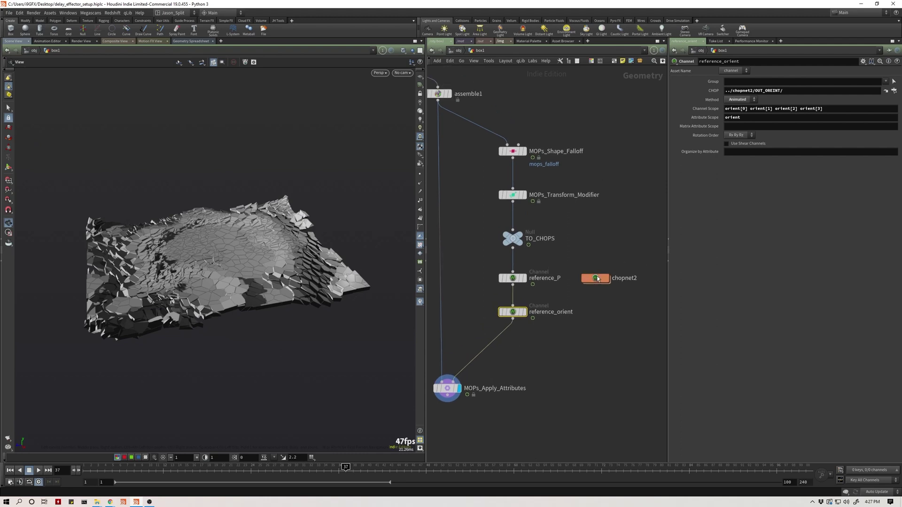
pyautogui.doubleClick(600, 275)
pyautogui.moveTo(595, 307); pyautogui.dragTo(623, 300, button='middle')
pyautogui.scroll(-2, 622, 300)
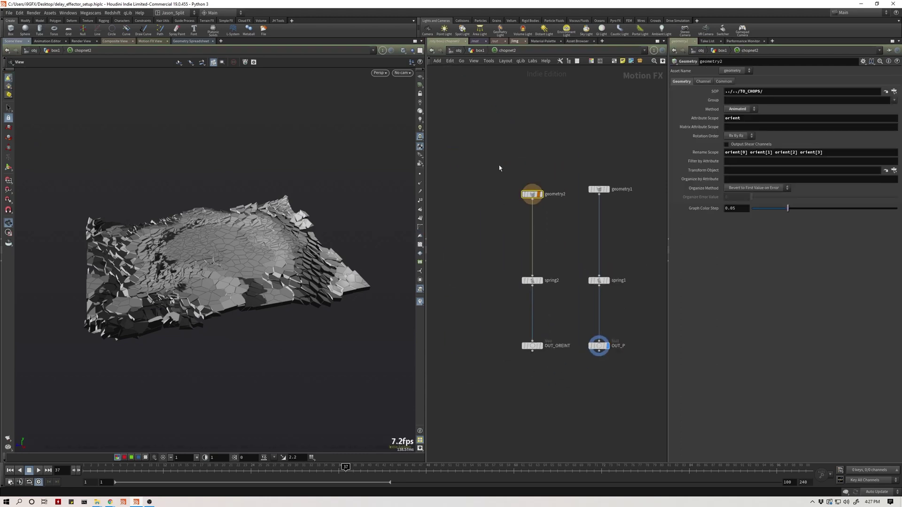
pyautogui.moveTo(473, 233); pyautogui.dragTo(501, 229, button='middle')
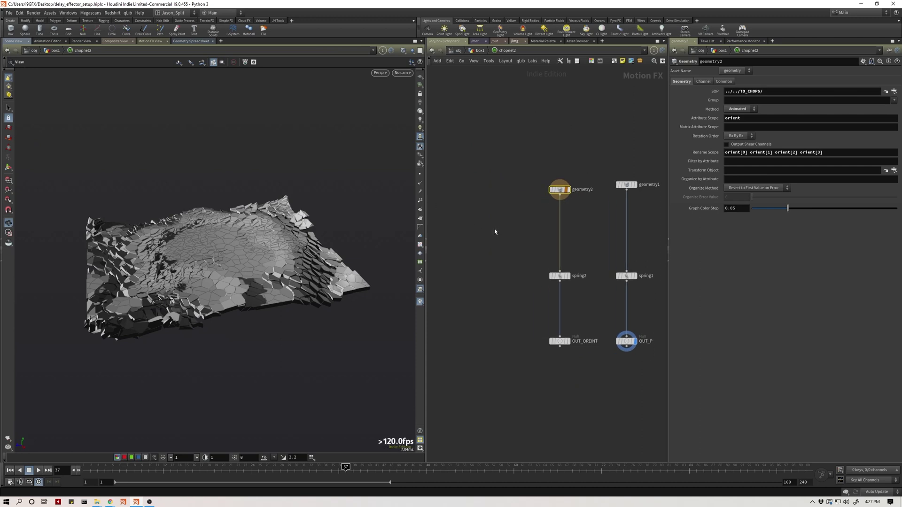
pyautogui.moveTo(494, 228); pyautogui.dragTo(514, 228, button='middle')
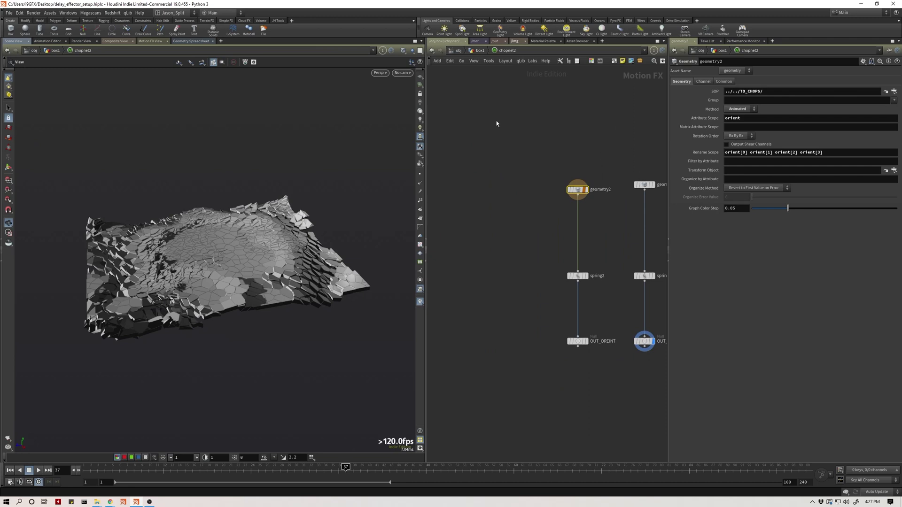
pyautogui.moveTo(506, 285); pyautogui.dragTo(442, 281, button='middle')
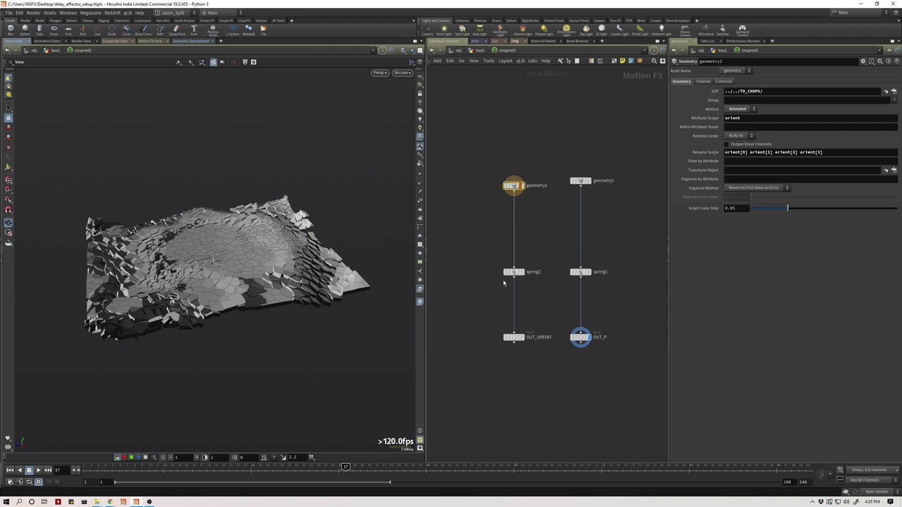
pyautogui.click(580, 180)
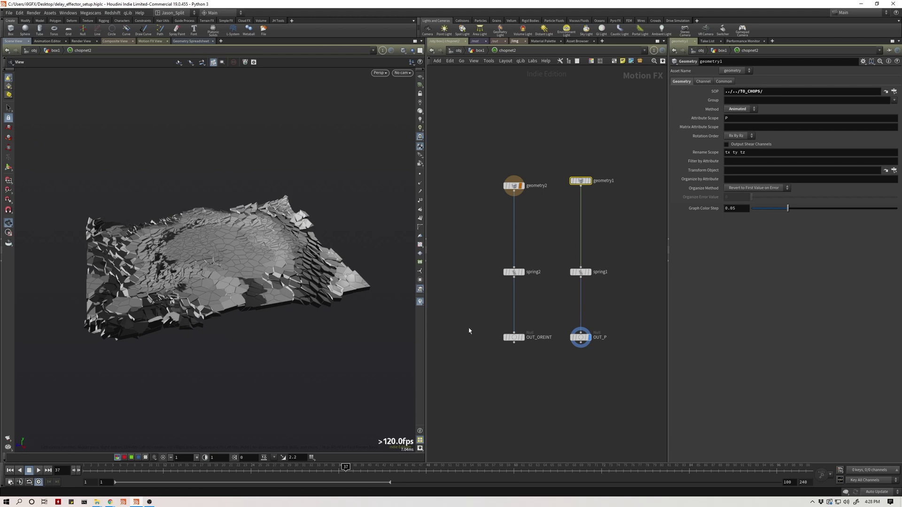
pyautogui.moveTo(469, 331); pyautogui.dragTo(472, 325, button='middle')
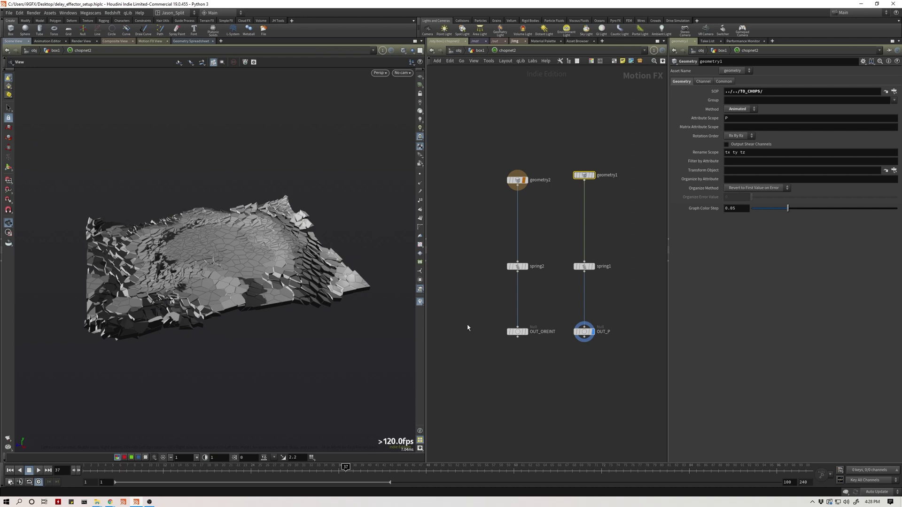
pyautogui.press('u')
pyautogui.moveTo(579, 344)
pyautogui.mouseDown(button='middle')
pyautogui.moveTo(573, 362)
pyautogui.moveTo(523, 358)
pyautogui.moveTo(573, 349)
pyautogui.mouseUp(button='middle')
pyautogui.scroll(-2, 526, 358)
pyautogui.moveTo(598, 283); pyautogui.dragTo(608, 239, button='middle')
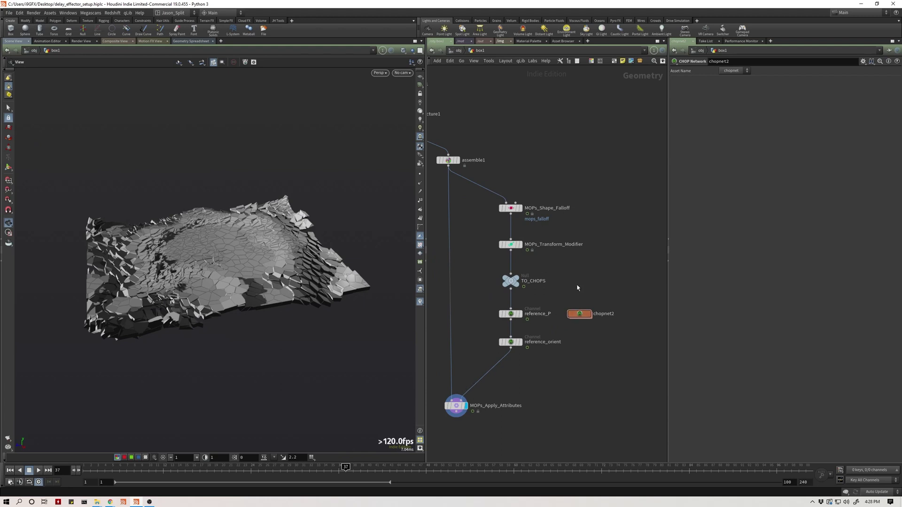
# - Move MOPs_Shape_Falloff up and MOPs_Transform_Modifier down, selecting the Transform Modifier (translate Y 0.2, rotate X 90)
pyautogui.moveTo(518, 208); pyautogui.dragTo(517, 192)
pyautogui.moveTo(514, 247); pyautogui.dragTo(514, 257)
pyautogui.moveTo(496, 323)
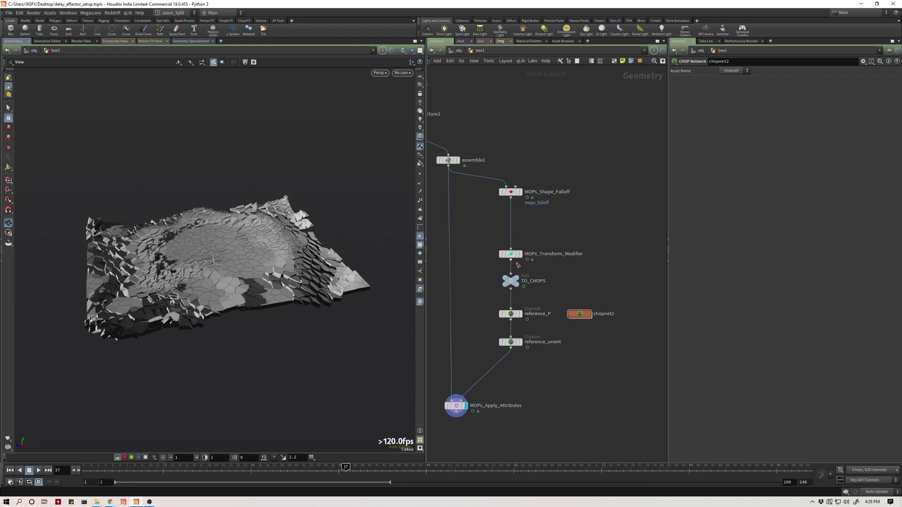
pyautogui.moveTo(509, 257); pyautogui.dragTo(509, 261)
pyautogui.moveTo(509, 261)
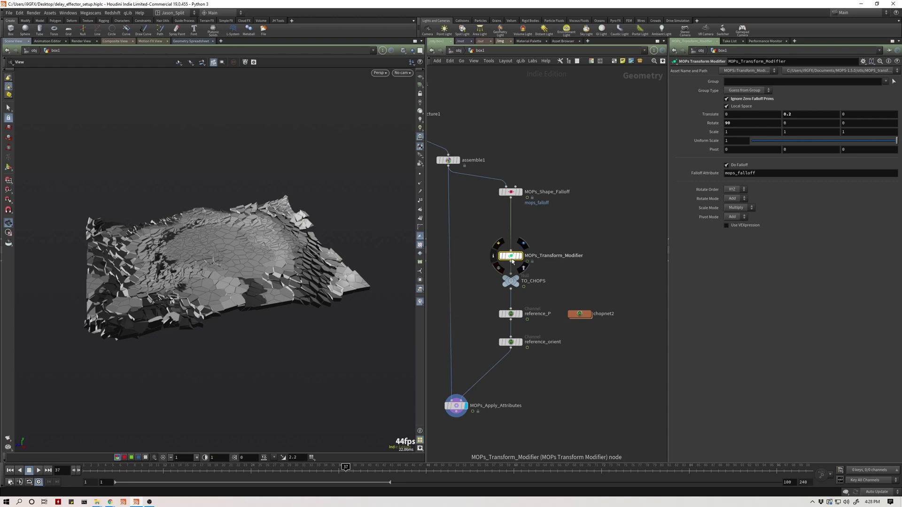
# - Pan the network to frame the full node chain, nudging MOPs_Transform_Modifier up slightly
pyautogui.moveTo(607, 257); pyautogui.dragTo(585, 254, button='middle')
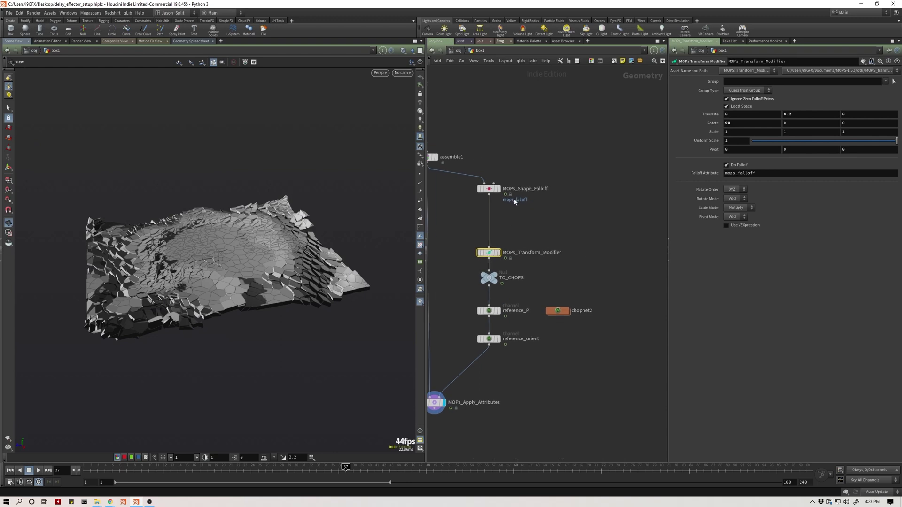
pyautogui.moveTo(491, 254)
pyautogui.moveTo(541, 234); pyautogui.dragTo(534, 233, button='middle')
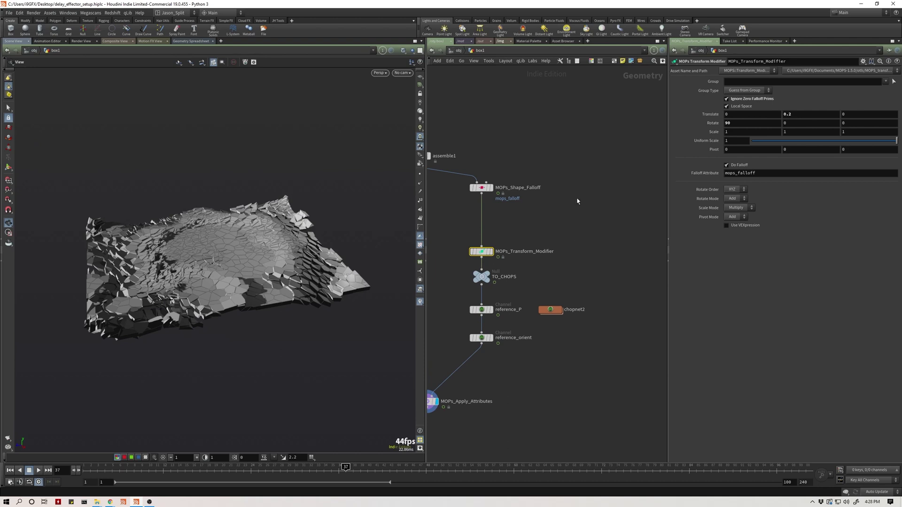
pyautogui.moveTo(479, 253); pyautogui.dragTo(480, 248)
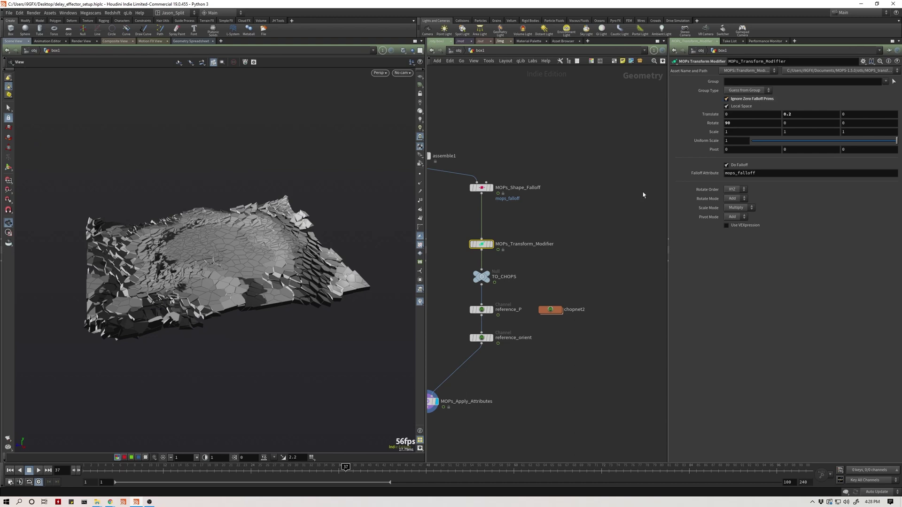
pyautogui.moveTo(582, 243); pyautogui.dragTo(593, 229, button='middle')
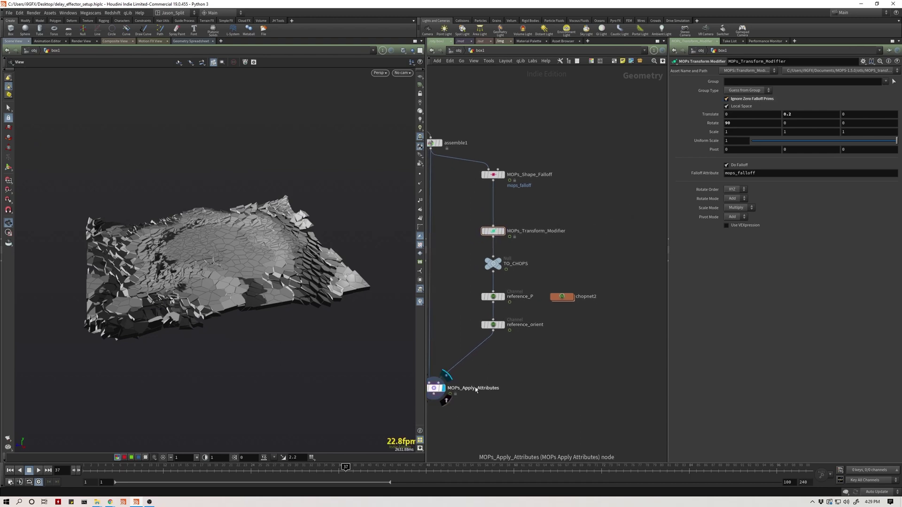
pyautogui.moveTo(442, 390); pyautogui.dragTo(470, 384, button='middle')
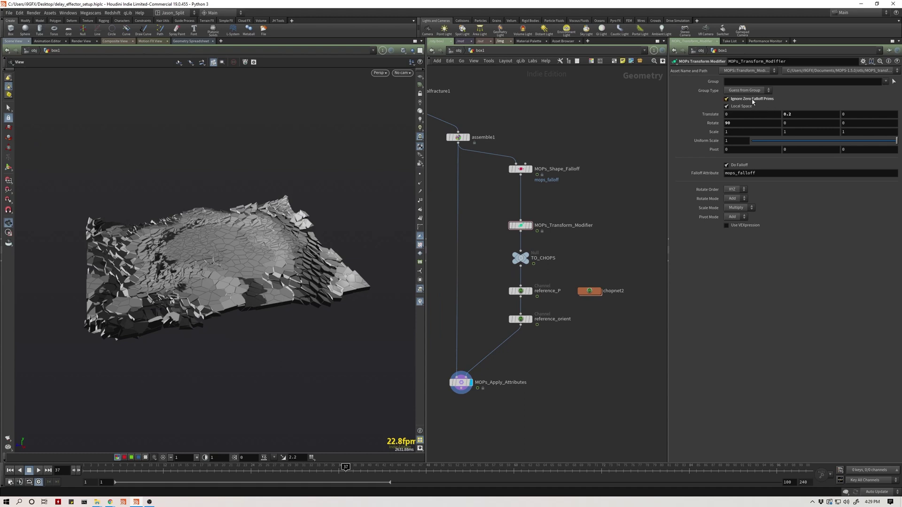
pyautogui.moveTo(629, 209); pyautogui.dragTo(596, 207, button='middle')
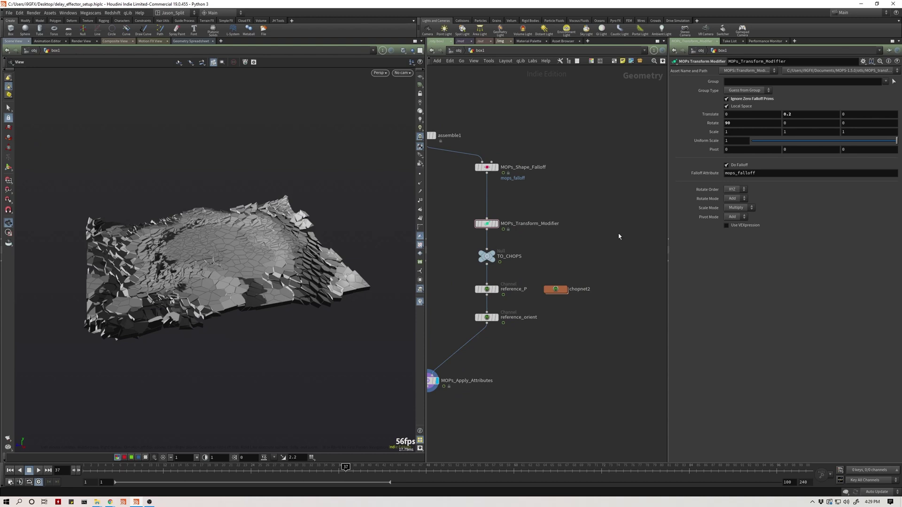
pyautogui.moveTo(612, 232); pyautogui.dragTo(584, 235, button='middle')
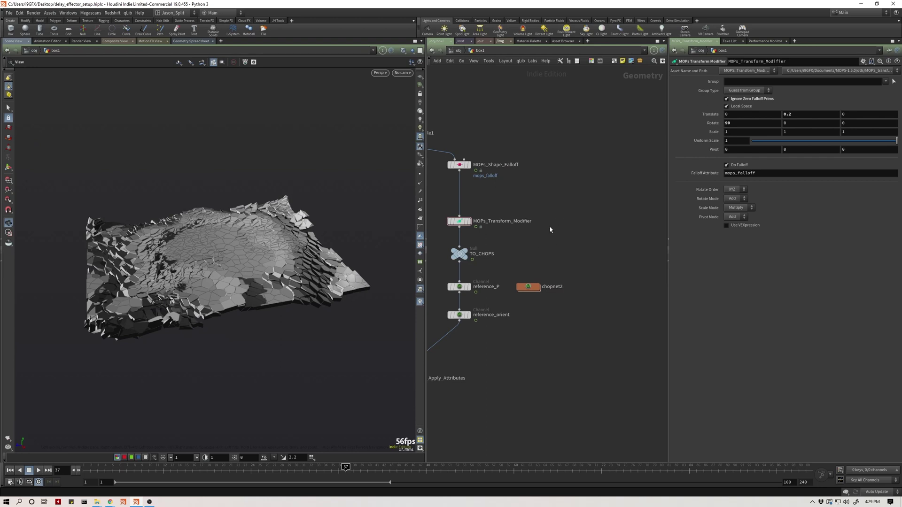
pyautogui.moveTo(563, 245)
pyautogui.mouseDown(button='middle')
pyautogui.moveTo(543, 249)
pyautogui.moveTo(553, 248)
pyautogui.mouseUp(button='middle')
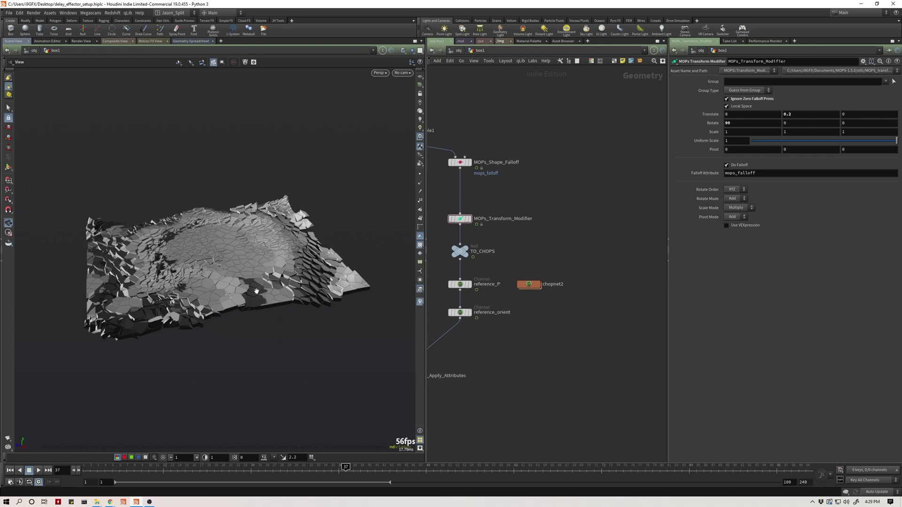
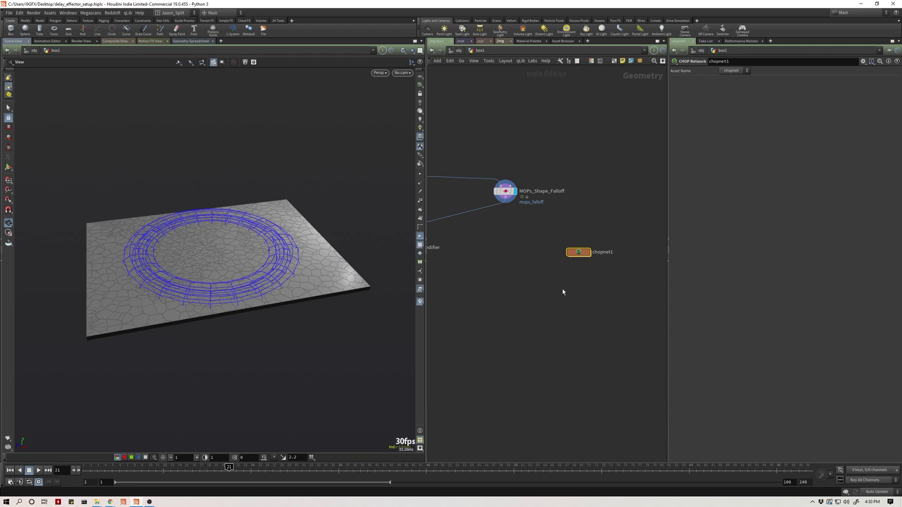
# - Add a Null wired under MOPs_Shape_Falloff and make it the displayed node
pyautogui.press('Tab')
pyautogui.write('nul')
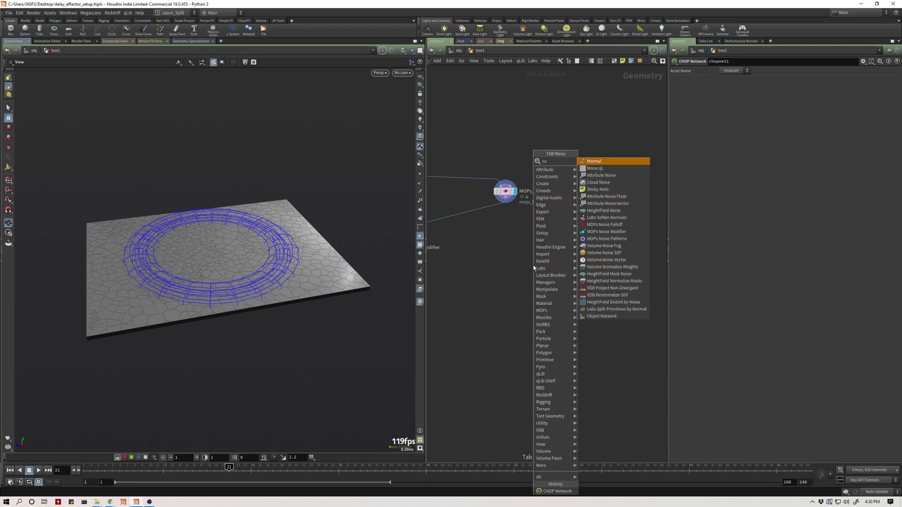
pyautogui.press('Return')
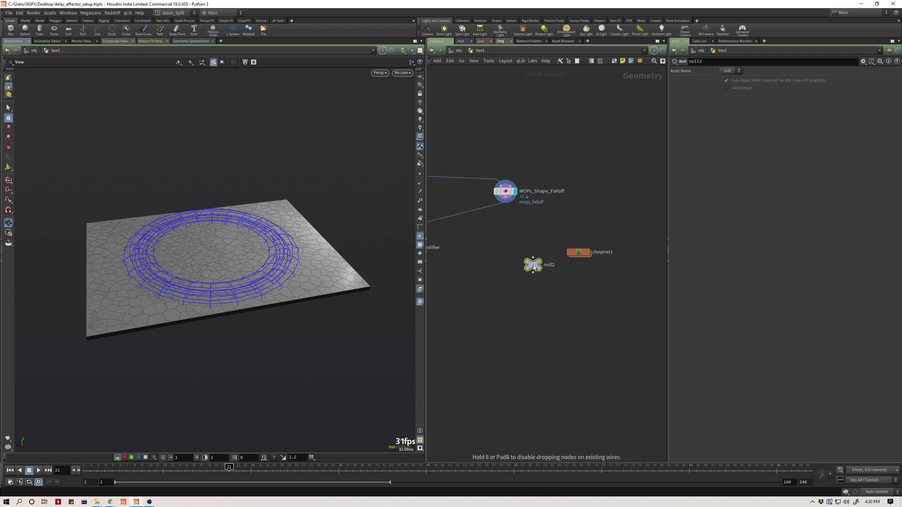
pyautogui.click(501, 264)
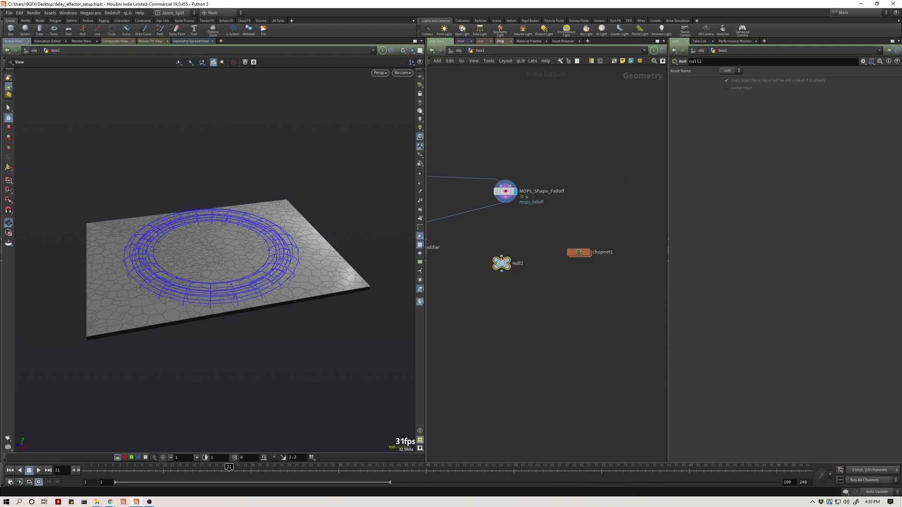
pyautogui.moveTo(505, 197); pyautogui.dragTo(506, 256)
pyautogui.click(512, 252)
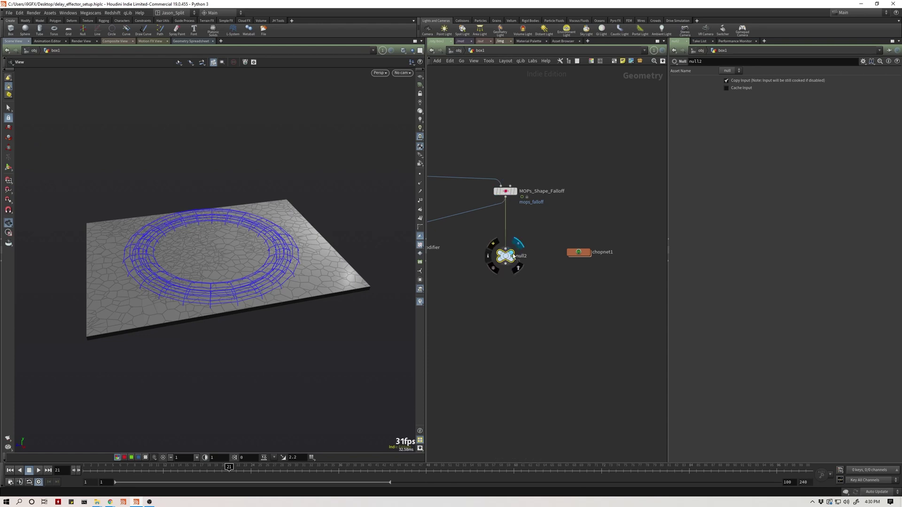
pyautogui.click(506, 249)
pyautogui.press('Escape')
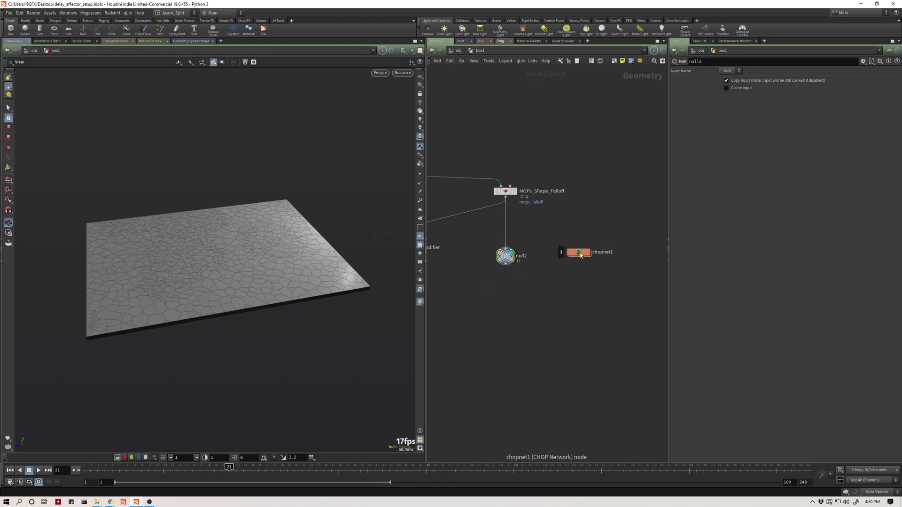
# - Rename the null to CHOPs and dive inside chopnet1
pyautogui.moveTo(582, 254); pyautogui.dragTo(591, 256)
pyautogui.doubleClick(522, 256)
pyautogui.write('CH')
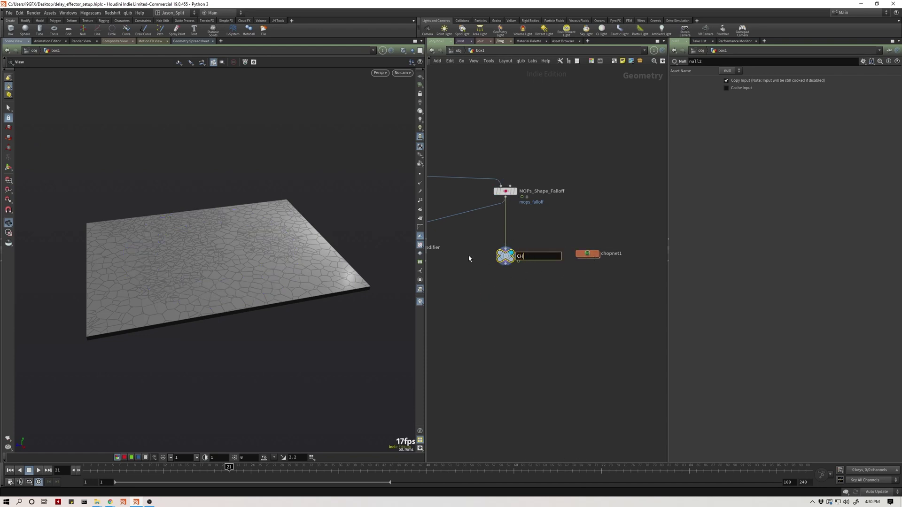
pyautogui.write('OPs')
pyautogui.press('Return')
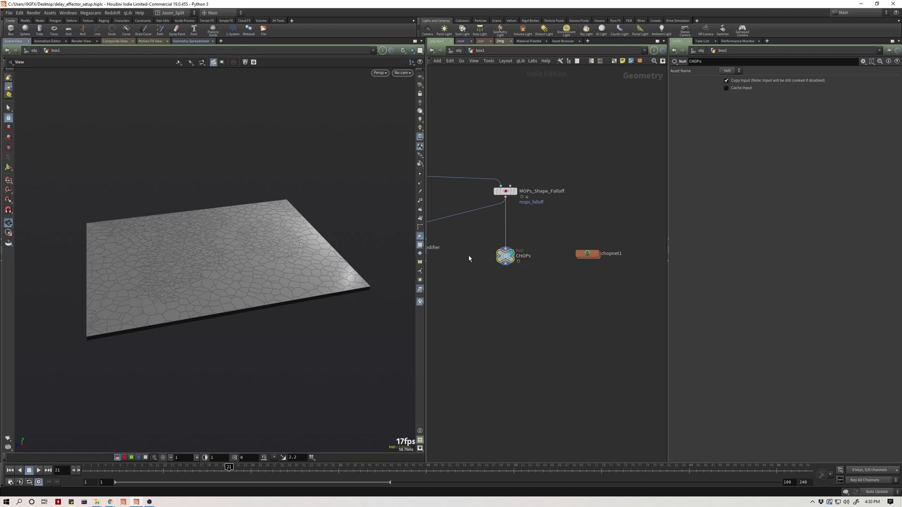
pyautogui.doubleClick(587, 254)
pyautogui.press('Tab')
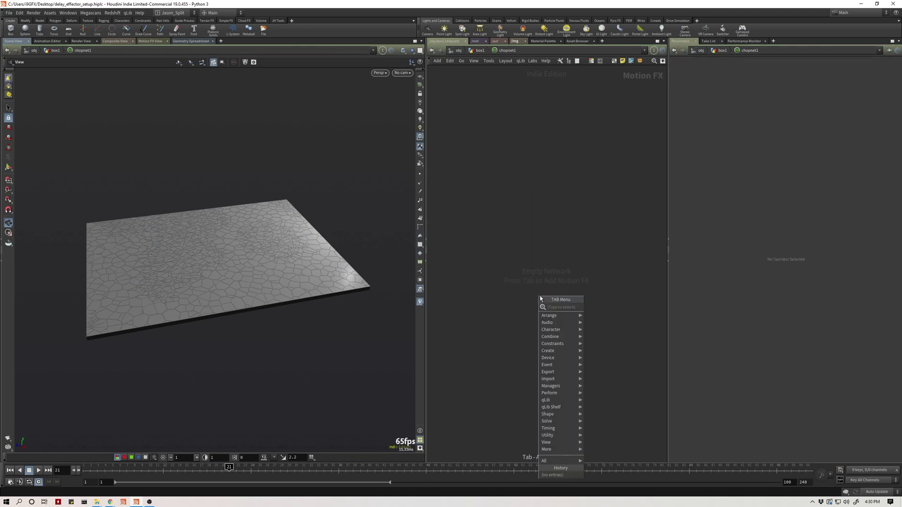
# - Add a Geometry CHOP (geometry1) with SOP path ../../CHOPs/
pyautogui.write('geo')
pyautogui.press('Return')
pyautogui.click(540, 296)
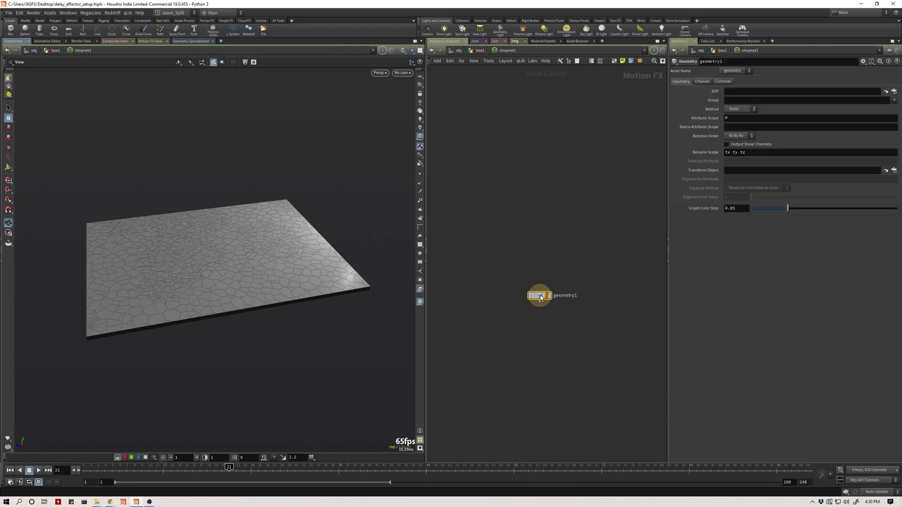
pyautogui.moveTo(540, 297); pyautogui.dragTo(545, 172)
pyautogui.click(797, 95)
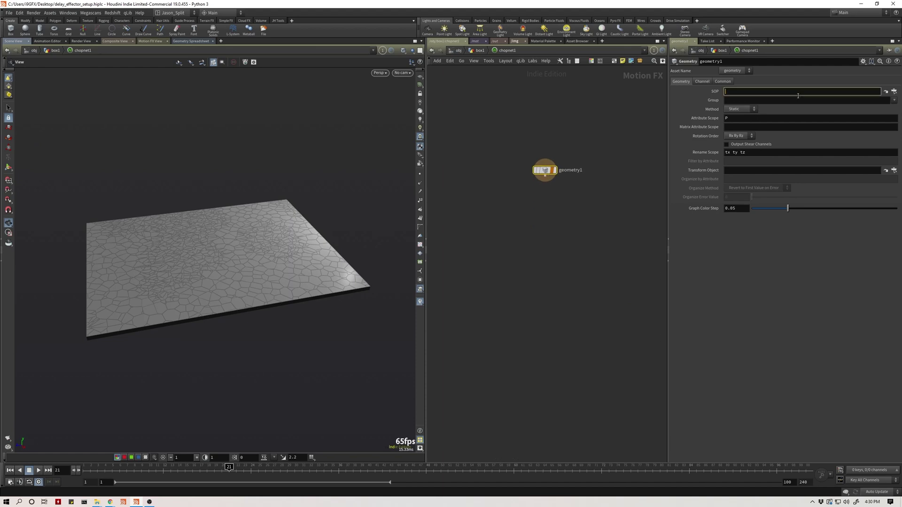
pyautogui.write('../../CHOP')
pyautogui.press('Down')
pyautogui.press('Return')
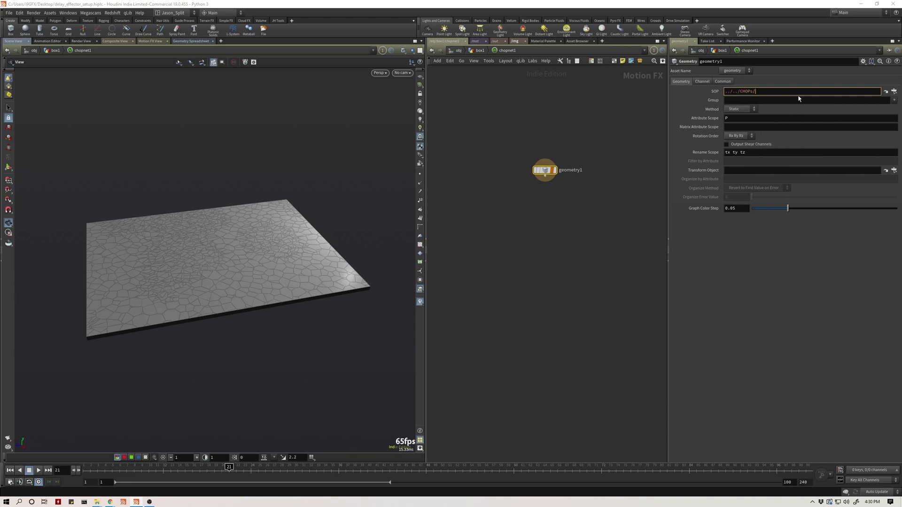
pyautogui.press('Return')
# - Set geometry1's method to Animated and both attribute and rename scopes to mops_falloff
pyautogui.click(740, 109)
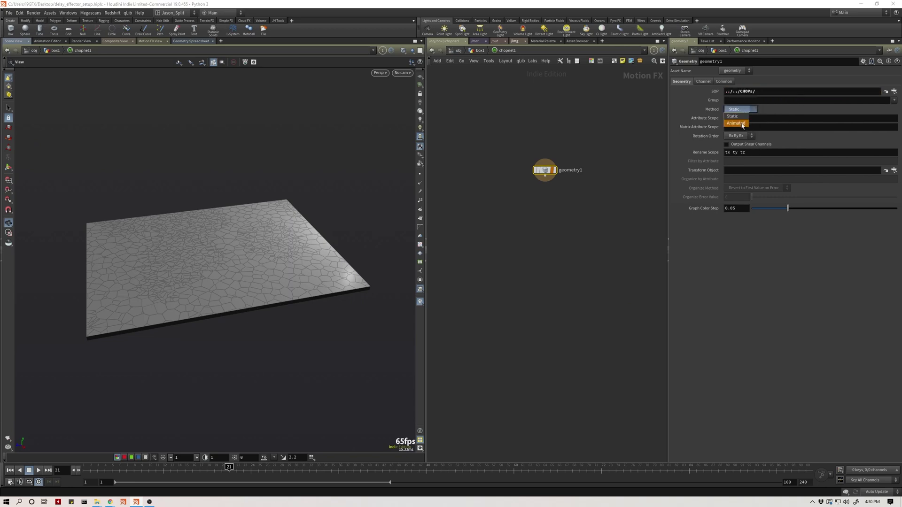
pyautogui.click(737, 118)
pyautogui.doubleClick(769, 120)
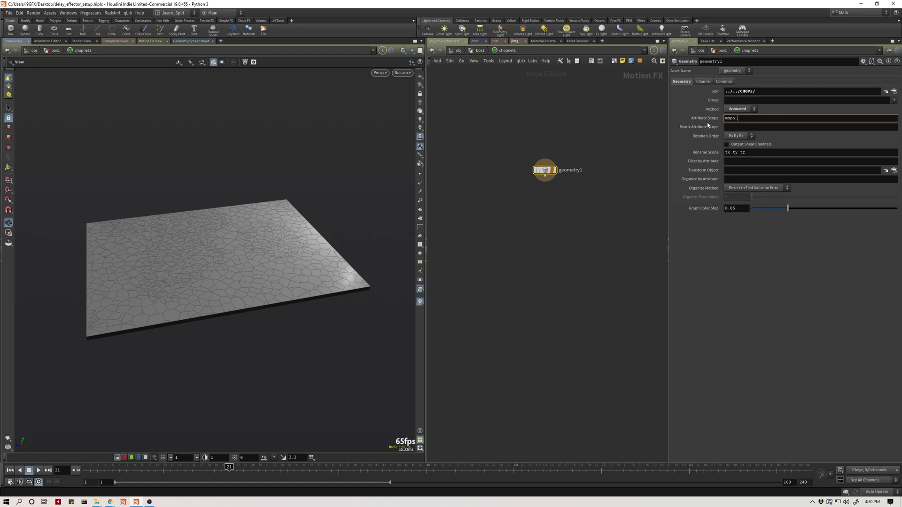
pyautogui.write('_falloff')
pyautogui.press('Tab')
pyautogui.write('mop')
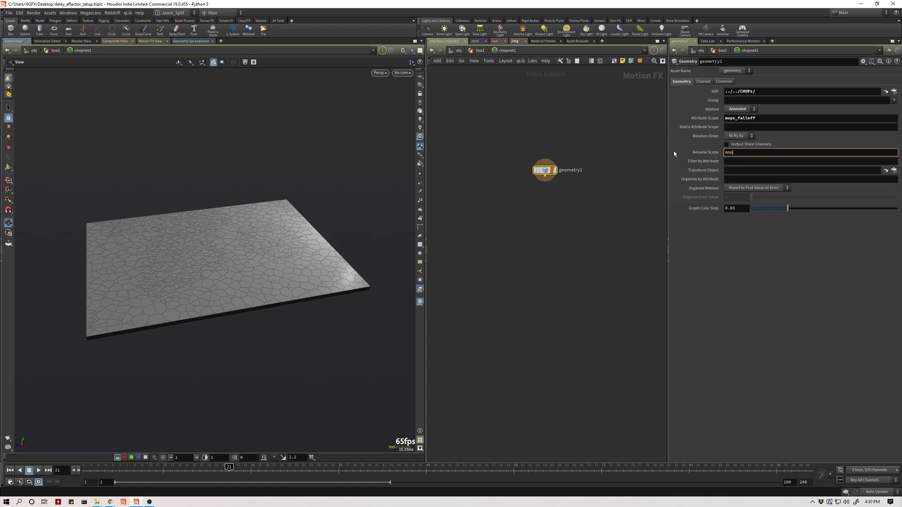
pyautogui.write('s_falloff')
pyautogui.press('Return')
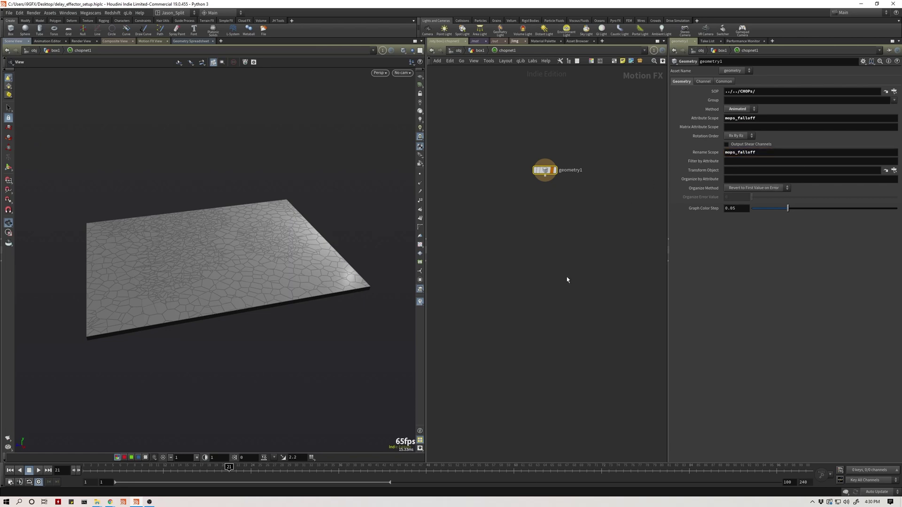
# - Add a Null named OUT under geometry1 with display and output flags, and view the channel graph
pyautogui.press('Tab')
pyautogui.write('null')
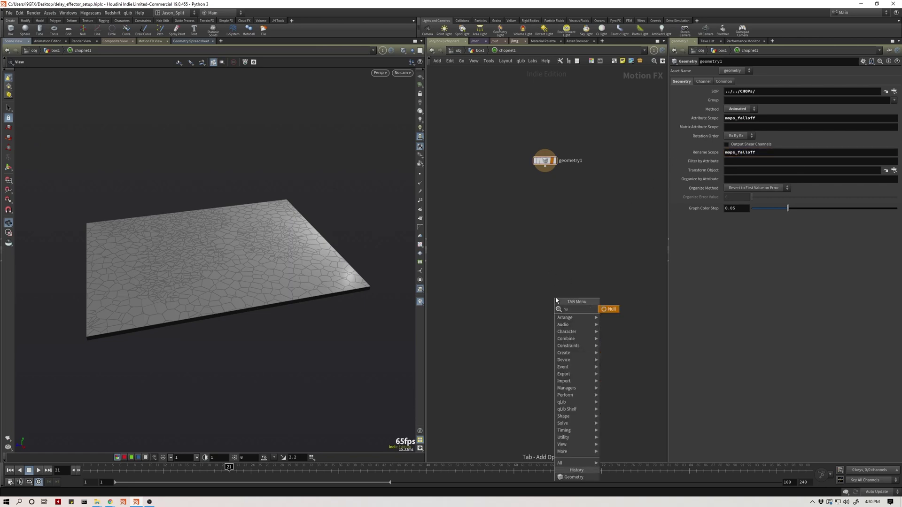
pyautogui.press('Return')
pyautogui.click(547, 317)
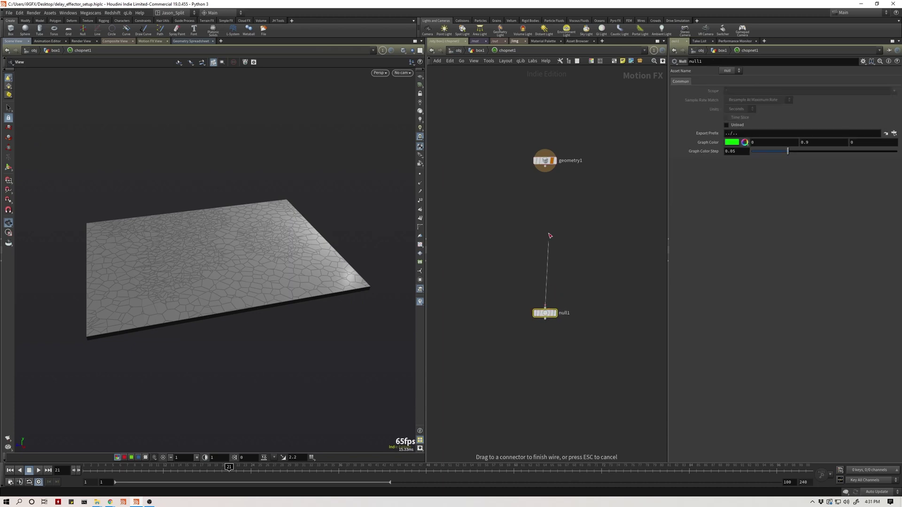
pyautogui.click(556, 313)
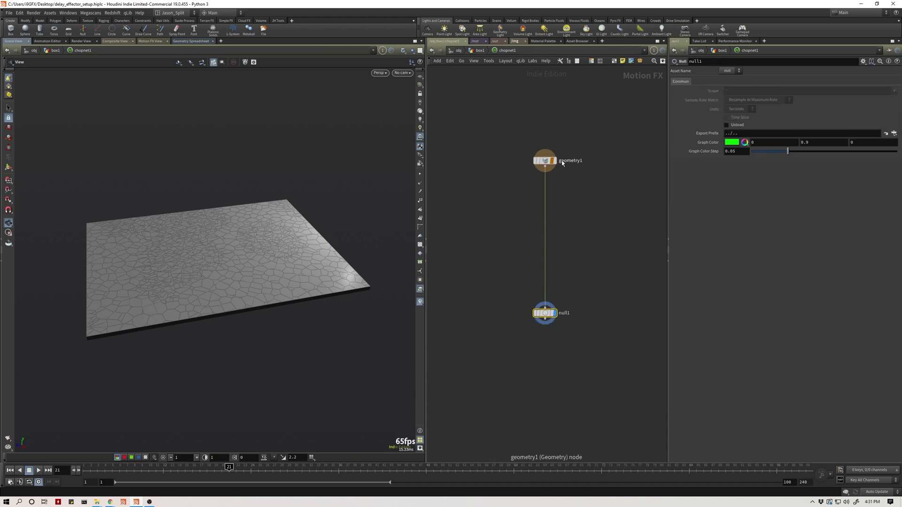
pyautogui.click(553, 314)
pyautogui.press('F2')
pyautogui.write('OUT')
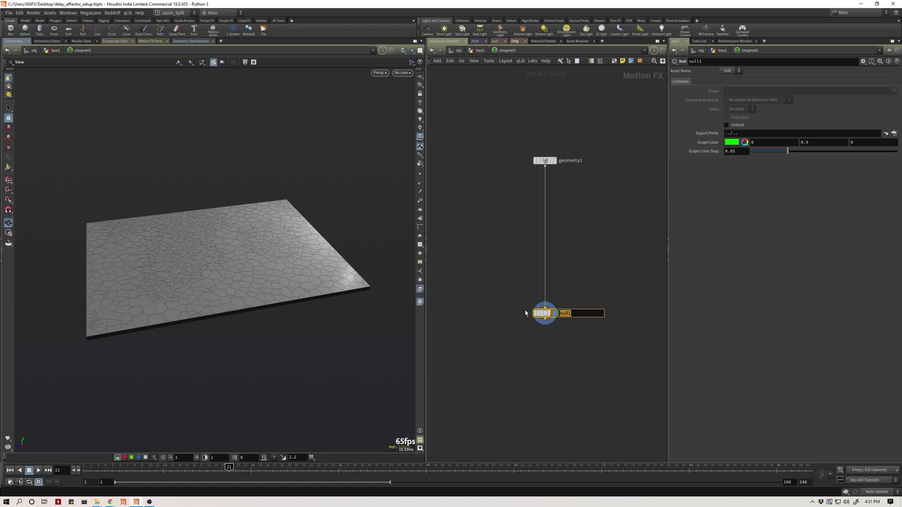
pyautogui.press('Return')
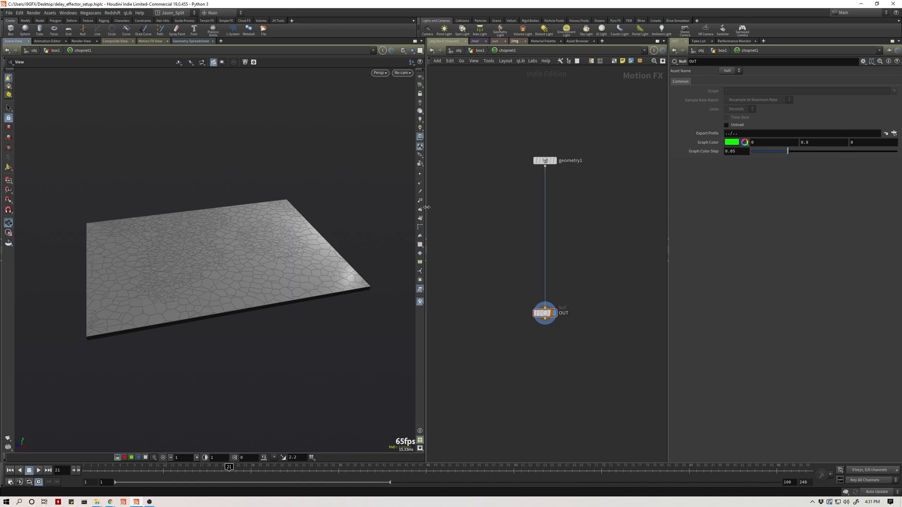
pyautogui.click(150, 41)
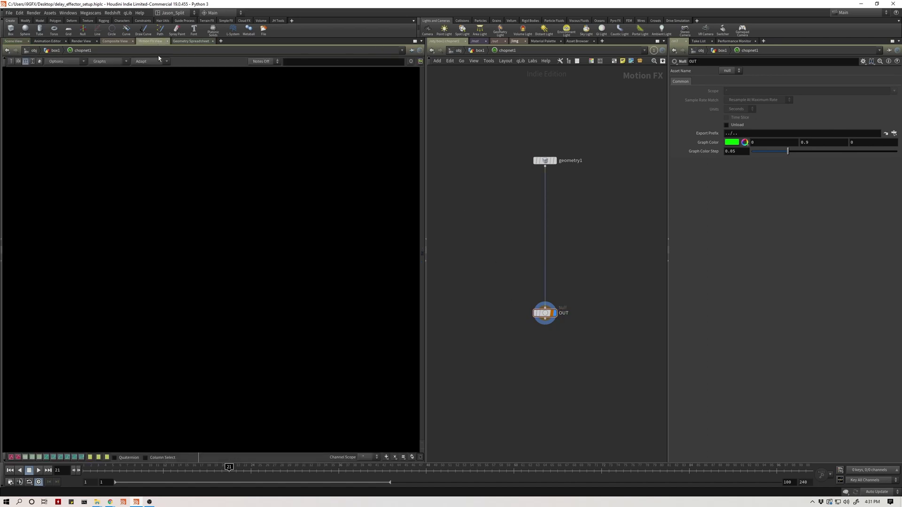
# - Spread out the falloff curves in the Motion FX View and graph only the mops_falloff25 channel
pyautogui.moveTo(73, 297); pyautogui.dragTo(171, 289, button='middle')
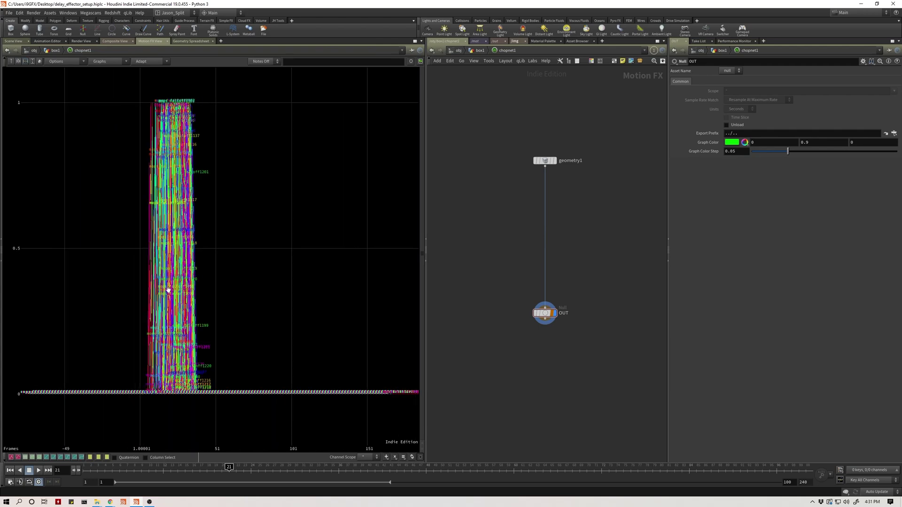
pyautogui.moveTo(168, 291); pyautogui.dragTo(364, 375, button='right')
pyautogui.scroll(3, 186, 319)
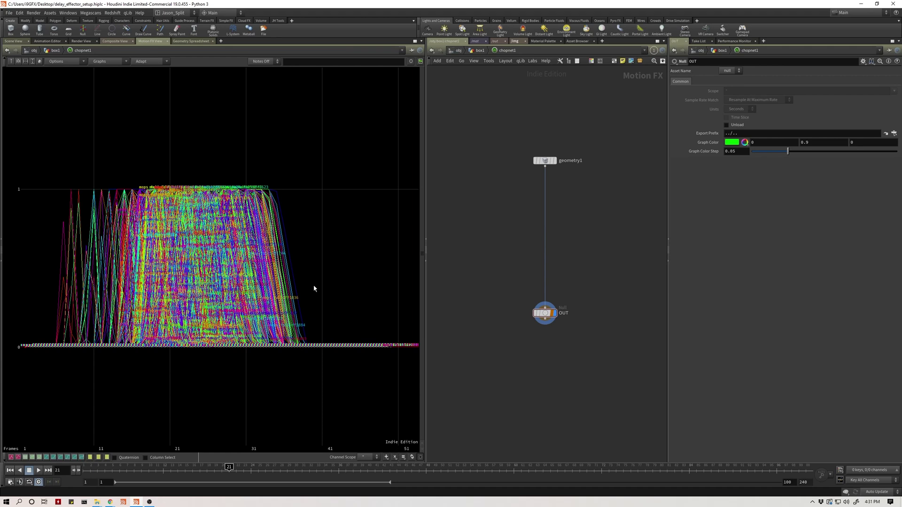
pyautogui.click(395, 458)
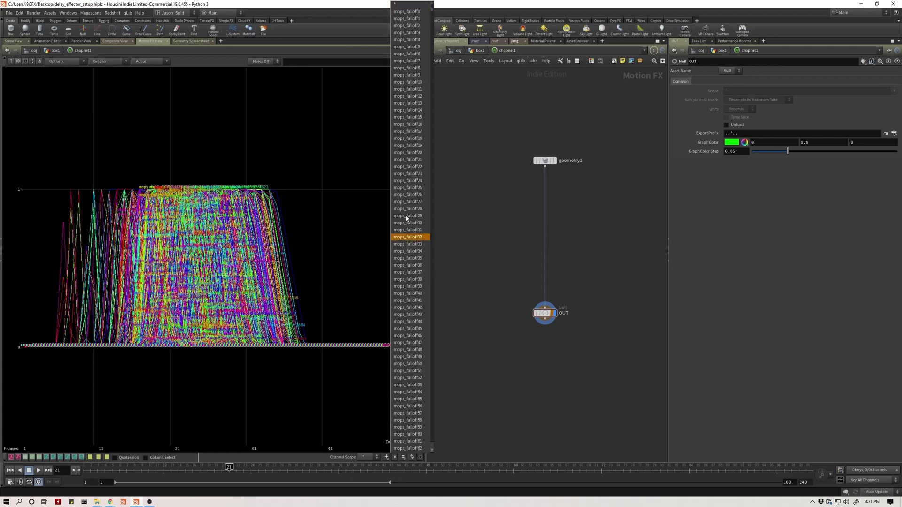
pyautogui.click(407, 5)
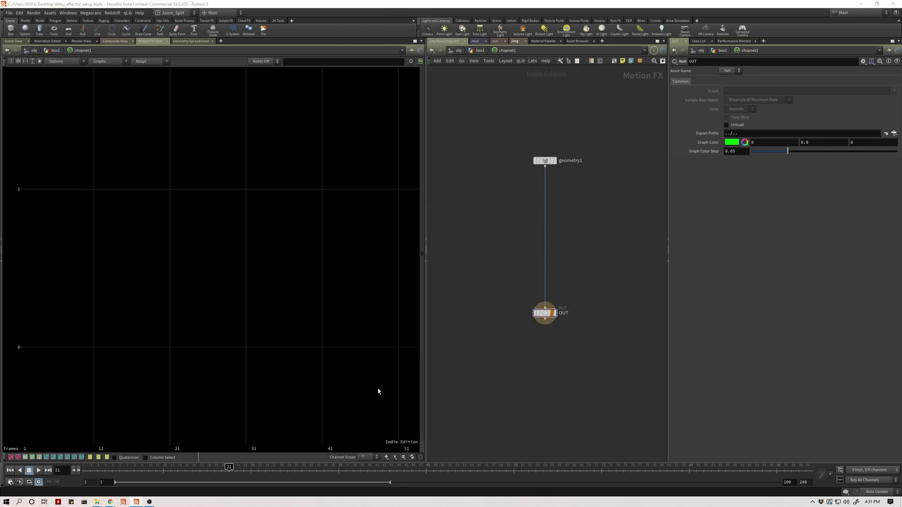
pyautogui.click(385, 457)
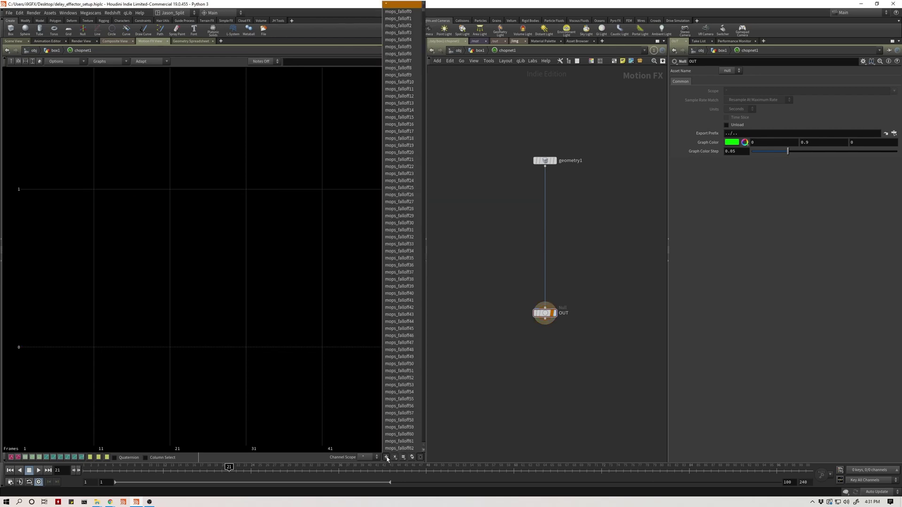
pyautogui.click(395, 184)
pyautogui.scroll(-5, 196, 312)
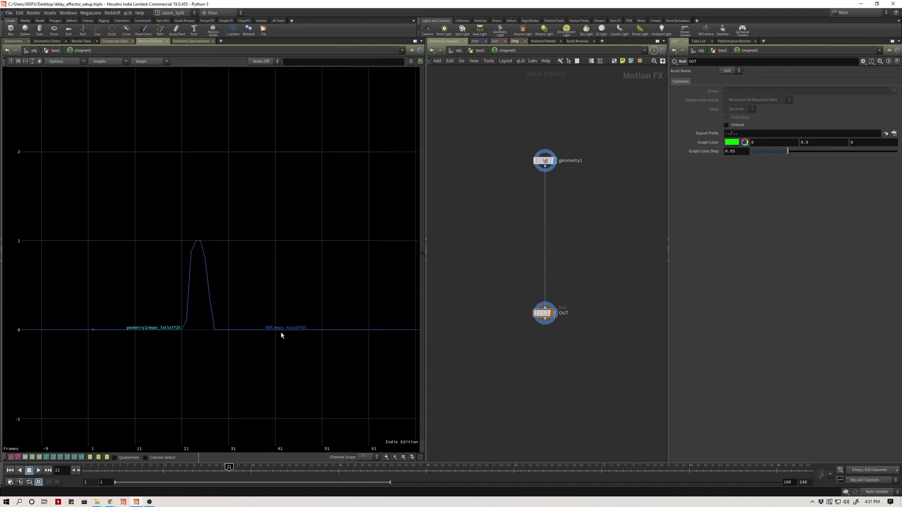
pyautogui.moveTo(523, 245); pyautogui.dragTo(519, 239, button='middle')
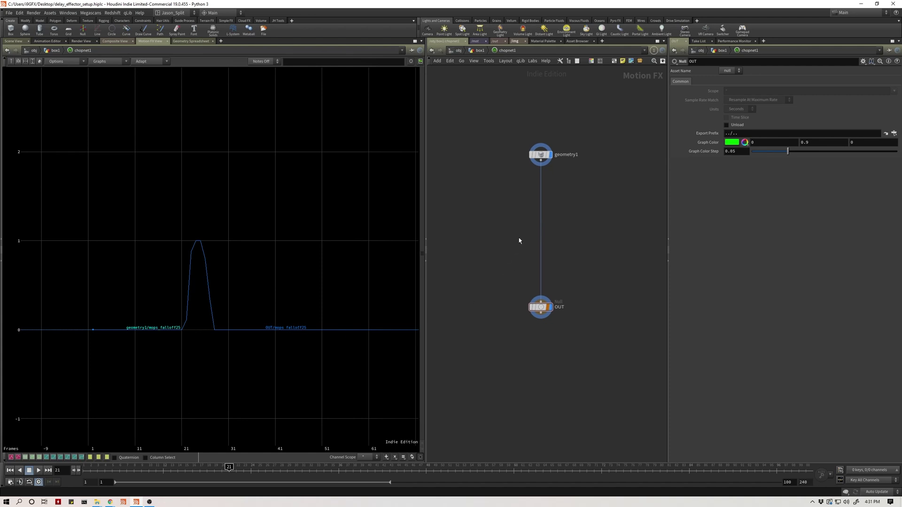
pyautogui.scroll(-2, 489, 245)
pyautogui.press('Tab')
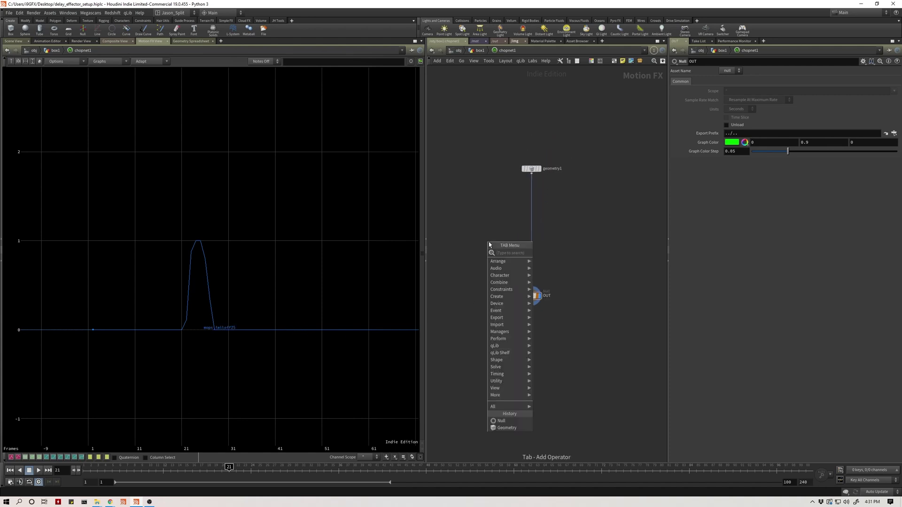
# - Insert a Spring CHOP (spring1) between geometry1 and OUT
pyautogui.write('sp')
pyautogui.press('Down')
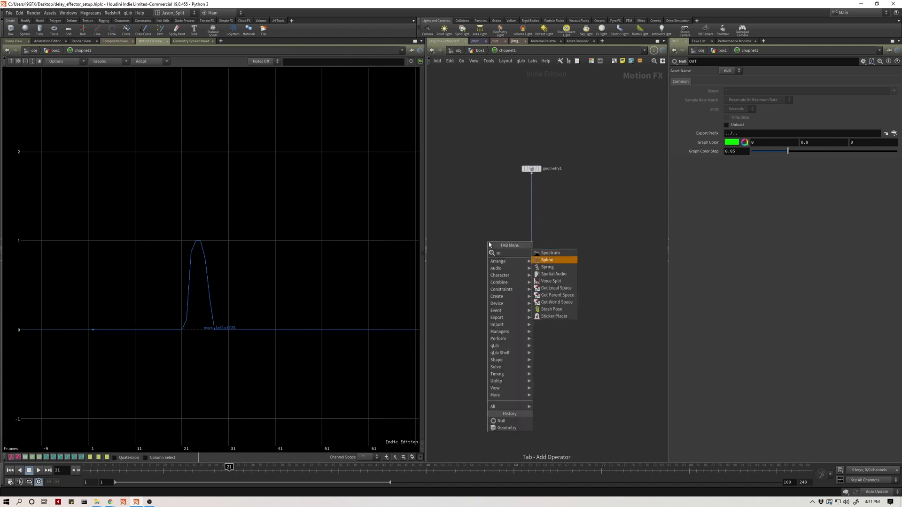
pyautogui.press('Down')
pyautogui.press('Return')
pyautogui.click(499, 237)
pyautogui.moveTo(501, 239); pyautogui.dragTo(532, 222)
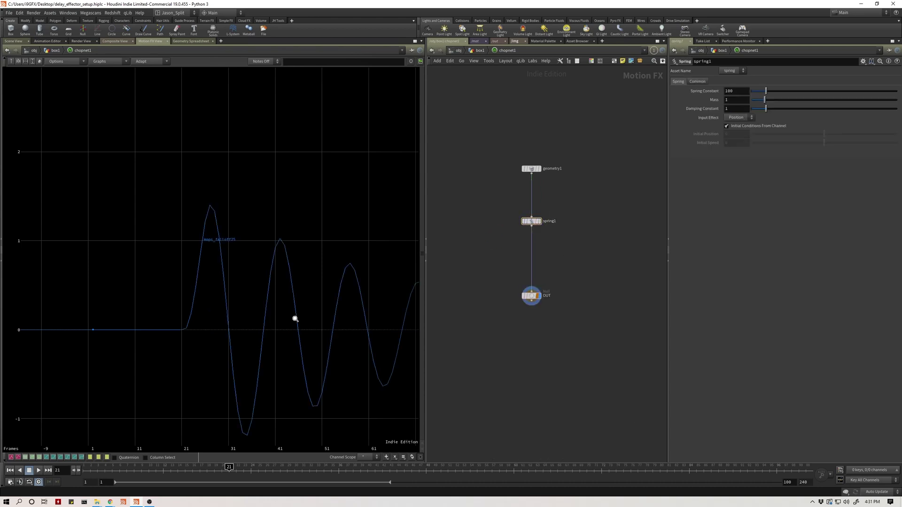
# - Zoom the graph out to see the decaying spring curve, then return to box1
pyautogui.scroll(-6, 294, 319)
pyautogui.moveTo(254, 305); pyautogui.dragTo(170, 300, button='middle')
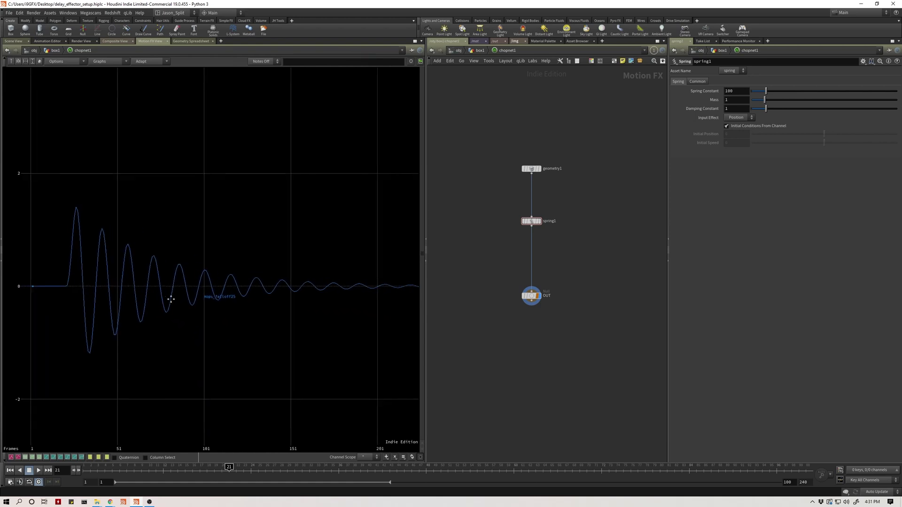
pyautogui.scroll(-1, 166, 302)
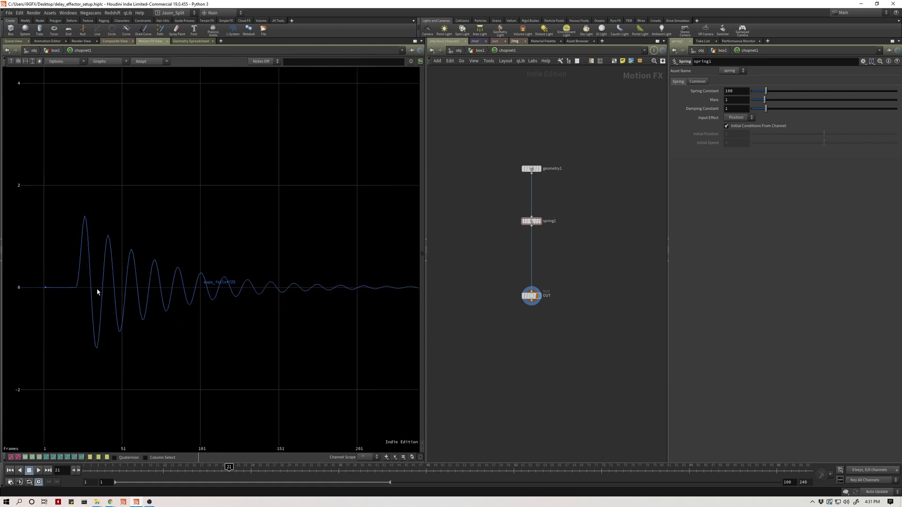
pyautogui.click(480, 51)
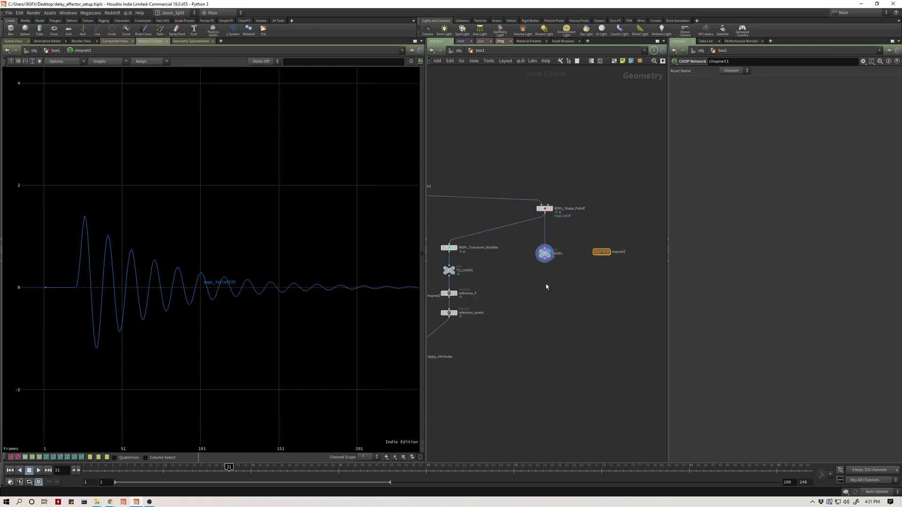
# - Alt-drag a copy of MOPs_Transform_Modifier below the CHOPs null
pyautogui.scroll(-1, 468, 263)
pyautogui.keyDown('alt'); pyautogui.moveTo(453, 250); pyautogui.dragTo(529, 284); pyautogui.keyUp('alt')
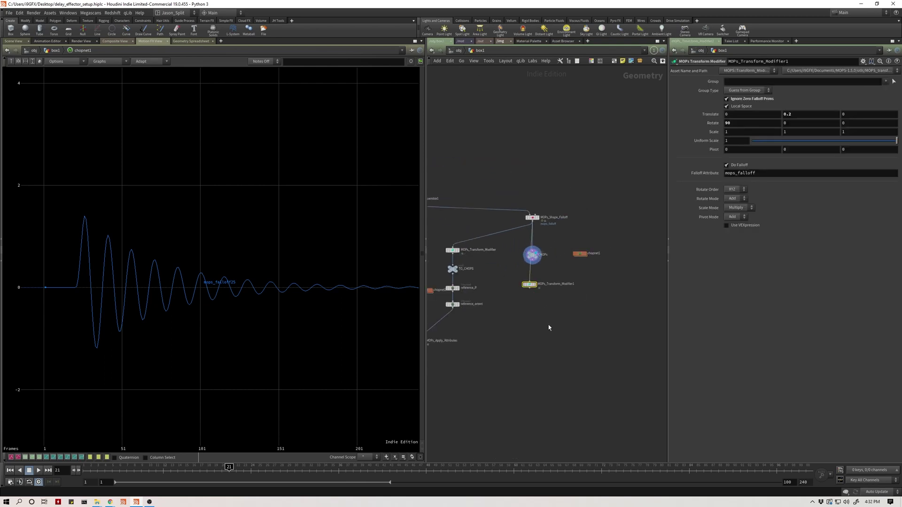
pyautogui.moveTo(550, 327); pyautogui.dragTo(555, 337, button='middle')
pyautogui.moveTo(535, 295)
pyautogui.mouseDown()
pyautogui.moveTo(539, 313)
pyautogui.moveTo(530, 303)
pyautogui.mouseUp()
pyautogui.scroll(2, 540, 291)
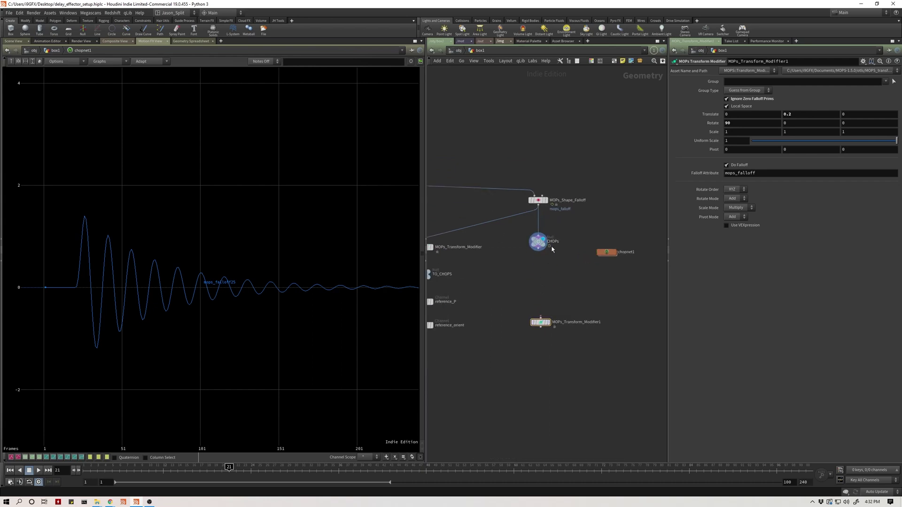
# - Add a displayed Channel SOP under CHOPs and point its CHOP path to ../chopnet1/OUT/
pyautogui.click(549, 247)
pyautogui.press('Tab')
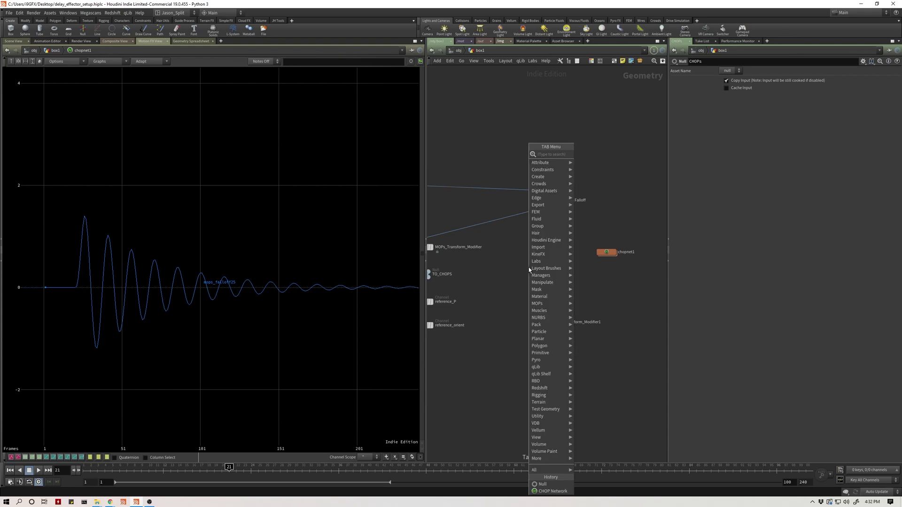
pyautogui.write('ch')
pyautogui.press('Down')
pyautogui.press('Down')
pyautogui.press('Down')
pyautogui.press('Down')
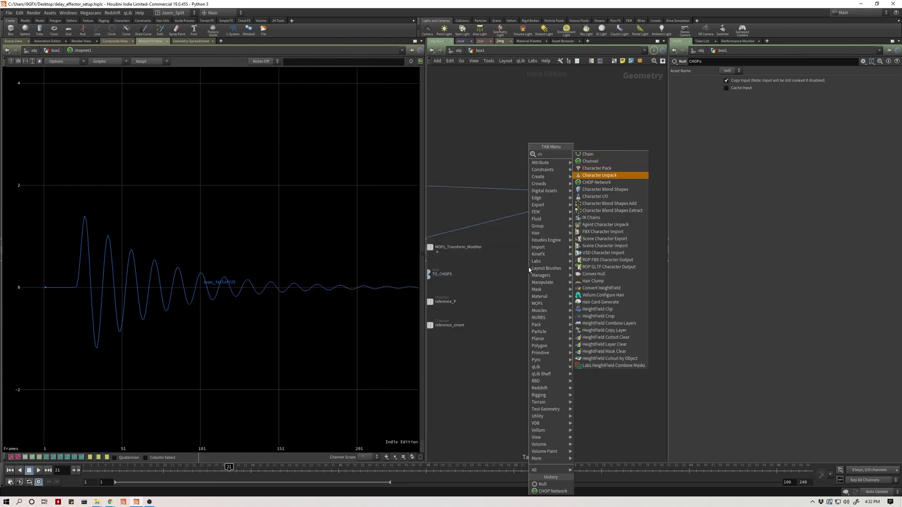
pyautogui.press('Return')
pyautogui.click(530, 273)
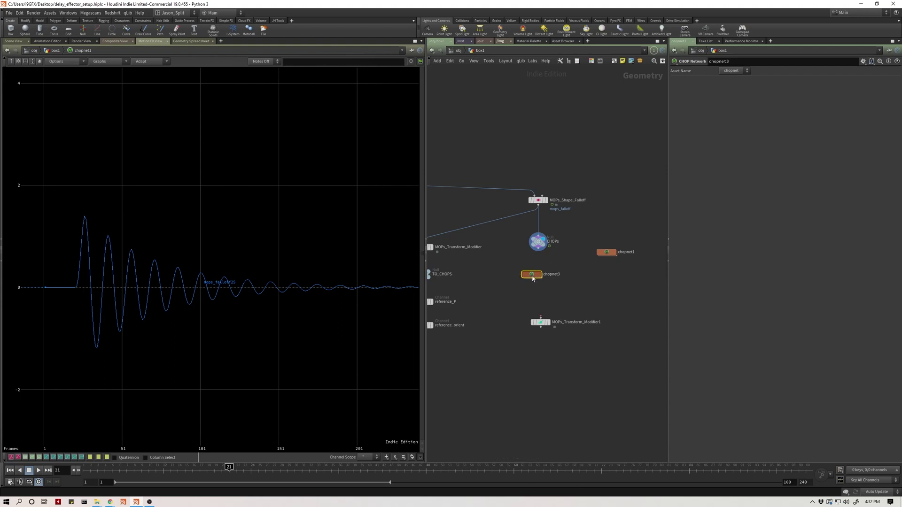
pyautogui.press('Delete')
pyautogui.press('Tab')
pyautogui.write('channel')
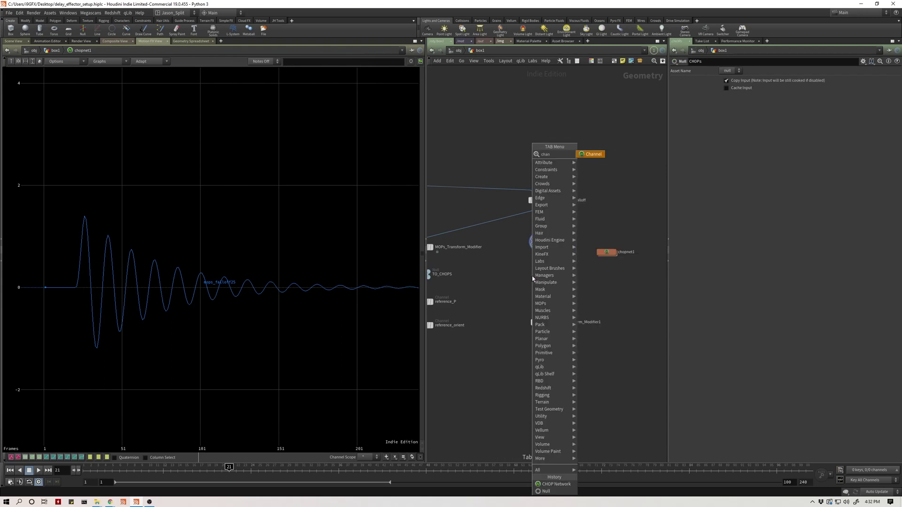
pyautogui.press('Return')
pyautogui.click(538, 277)
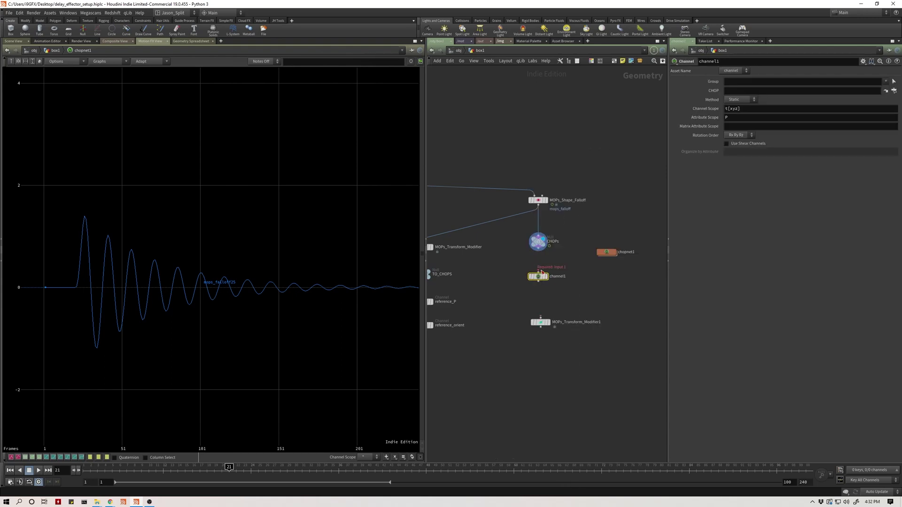
pyautogui.click(549, 268)
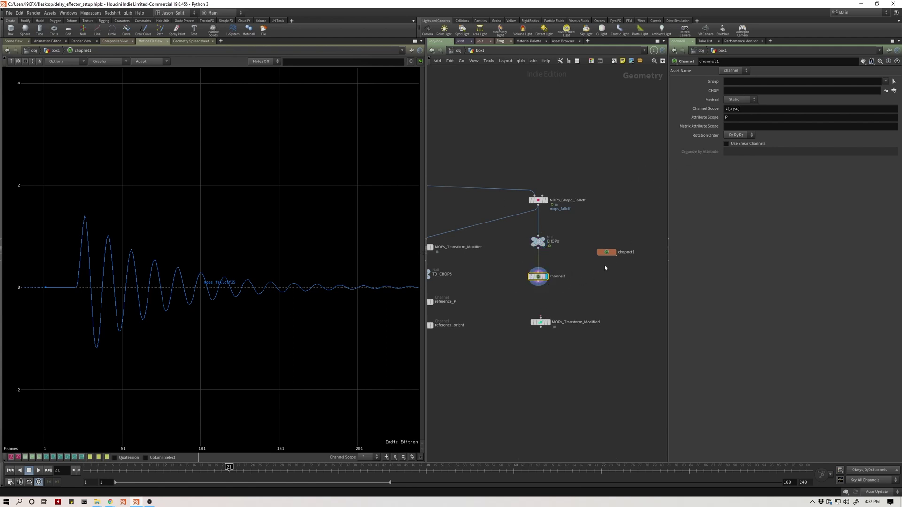
pyautogui.moveTo(606, 252); pyautogui.dragTo(766, 90)
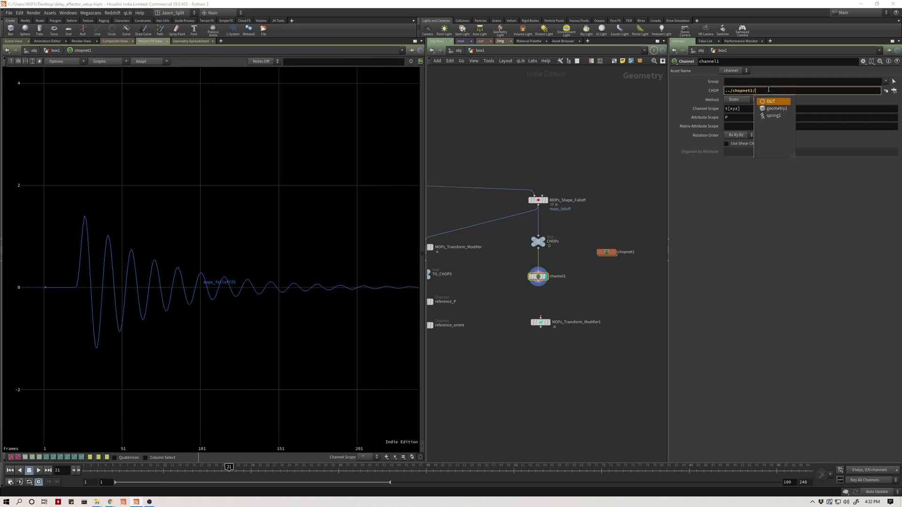
pyautogui.press('Return')
pyautogui.moveTo(624, 290); pyautogui.dragTo(613, 282, button='middle')
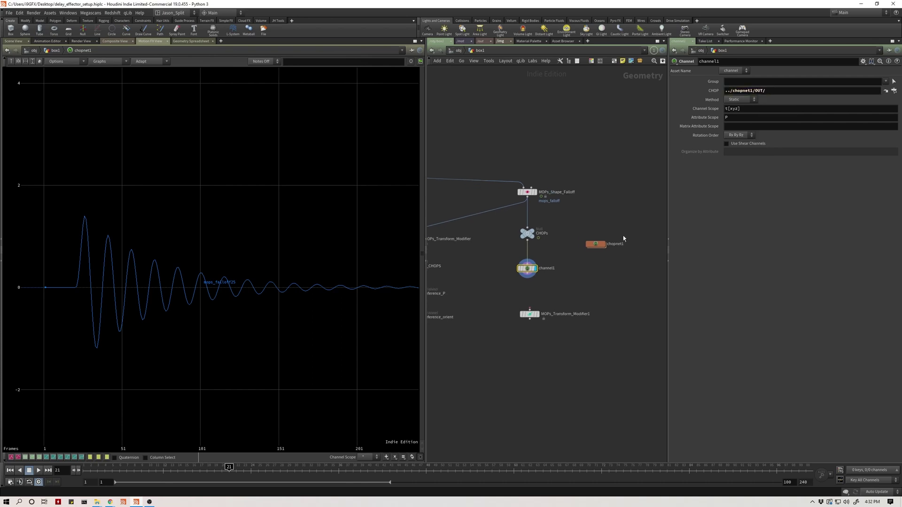
# - Set channel1's method to Animated with mops_falloff as both channel and attribute scope
pyautogui.click(740, 99)
pyautogui.click(740, 108)
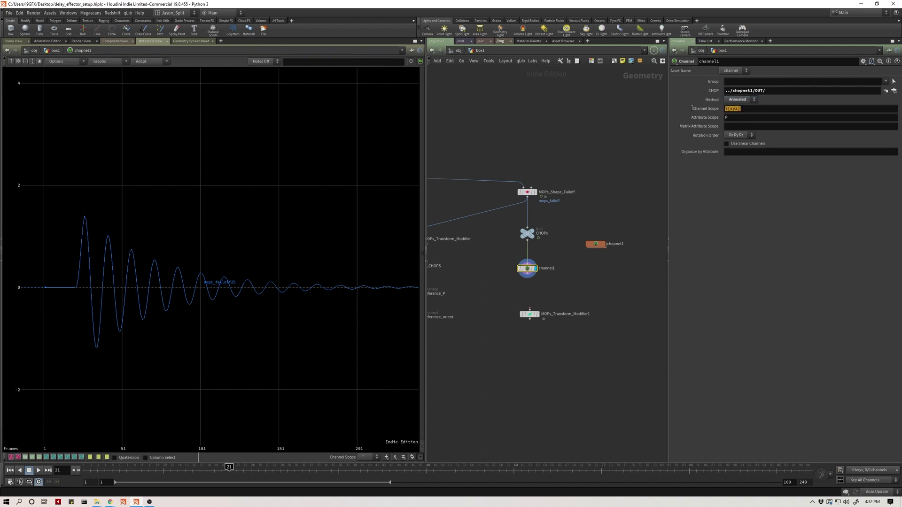
pyautogui.click(689, 109)
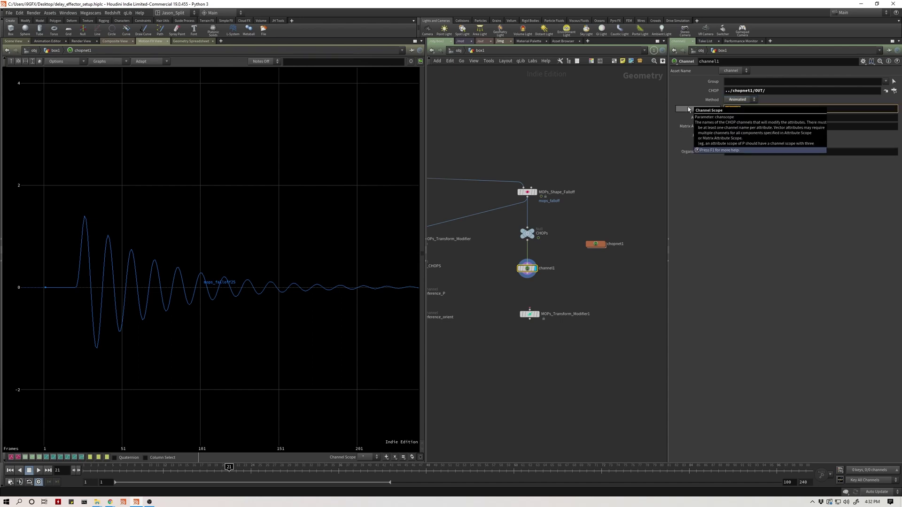
pyautogui.write('a')
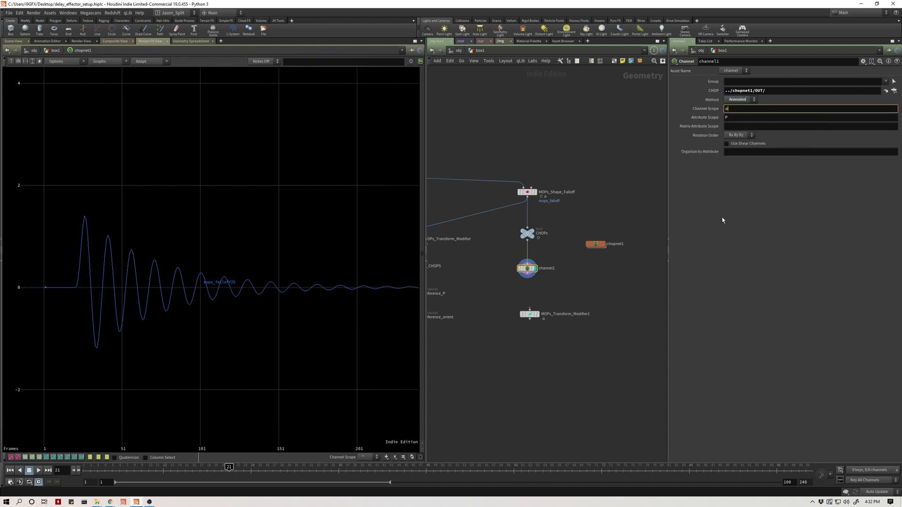
pyautogui.write('mops_fallf')
pyautogui.press('BackSpace')
pyautogui.write('off')
pyautogui.press('Tab')
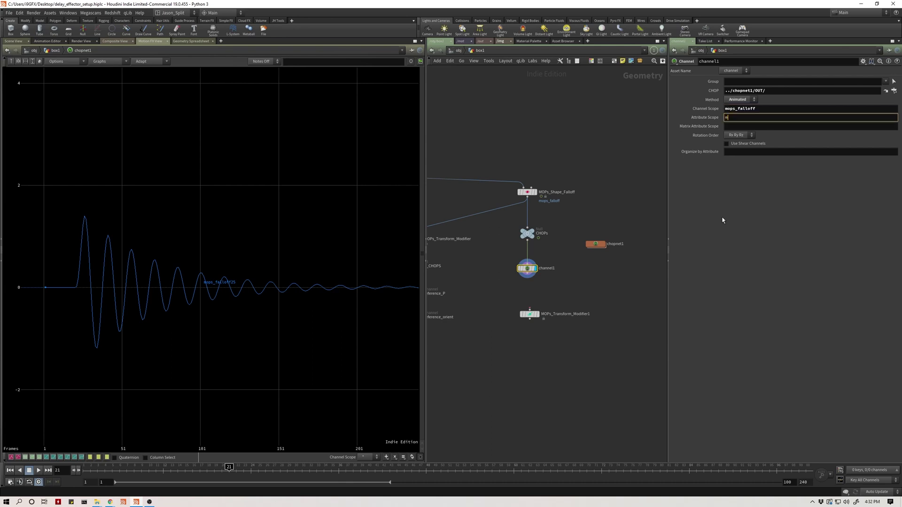
pyautogui.write('mops_falloff')
pyautogui.press('Return')
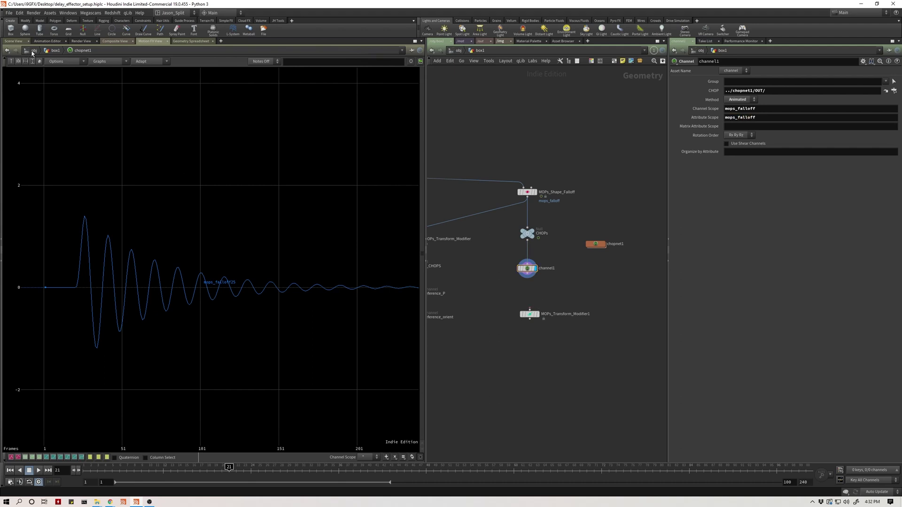
pyautogui.click(13, 41)
# - Wire channel1 into the new MOPs_Transform_Modifier1 and display its result
pyautogui.click(530, 311)
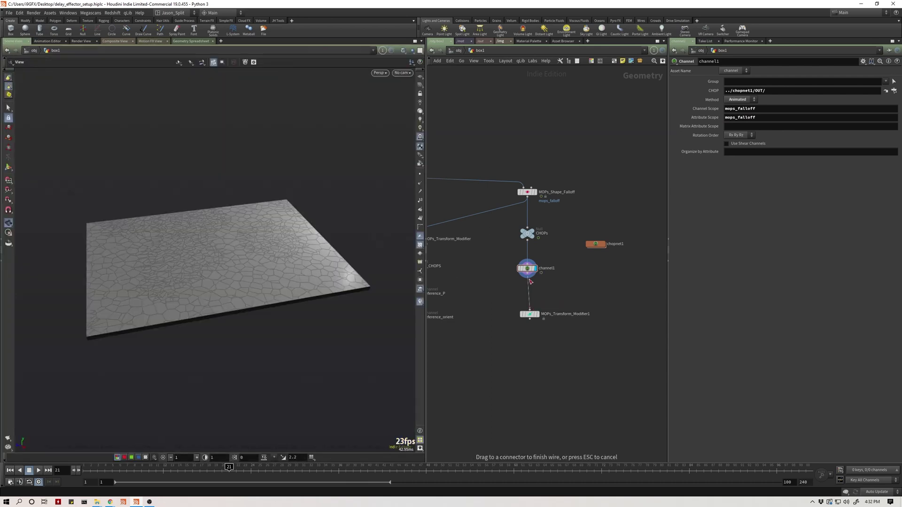
pyautogui.click(530, 278)
pyautogui.click(538, 314)
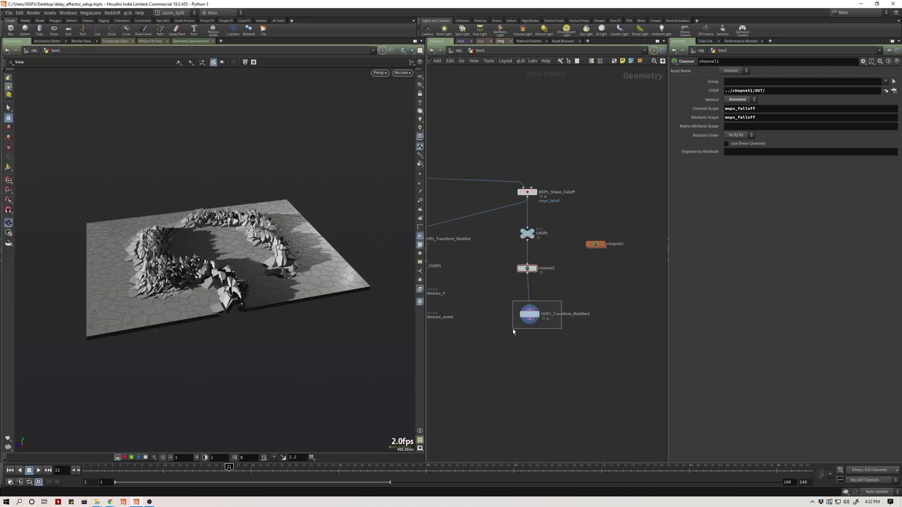
pyautogui.moveTo(513, 330); pyautogui.dragTo(527, 303)
pyautogui.moveTo(507, 342); pyautogui.dragTo(588, 340, button='middle')
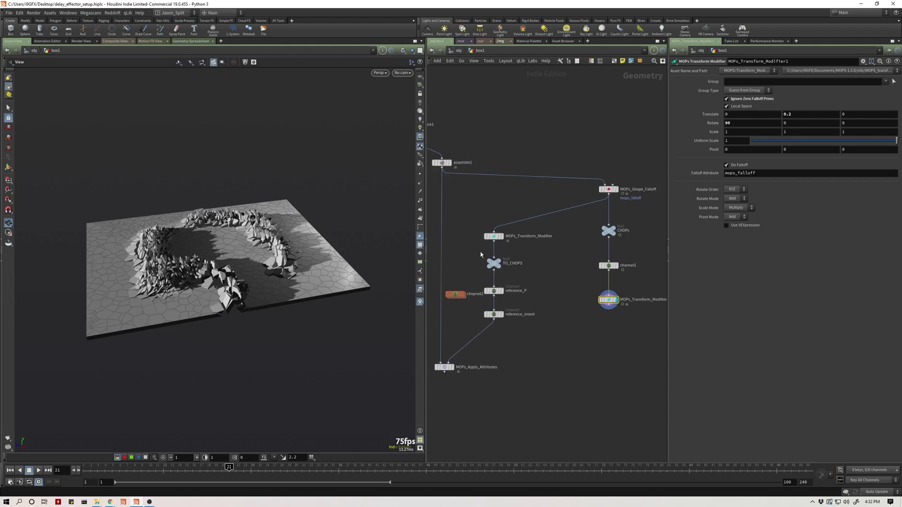
pyautogui.moveTo(489, 242); pyautogui.dragTo(409, 233, button='middle')
# - Play the animation, comparing with channel1 bypassed to see the spring delay
pyautogui.click(183, 470)
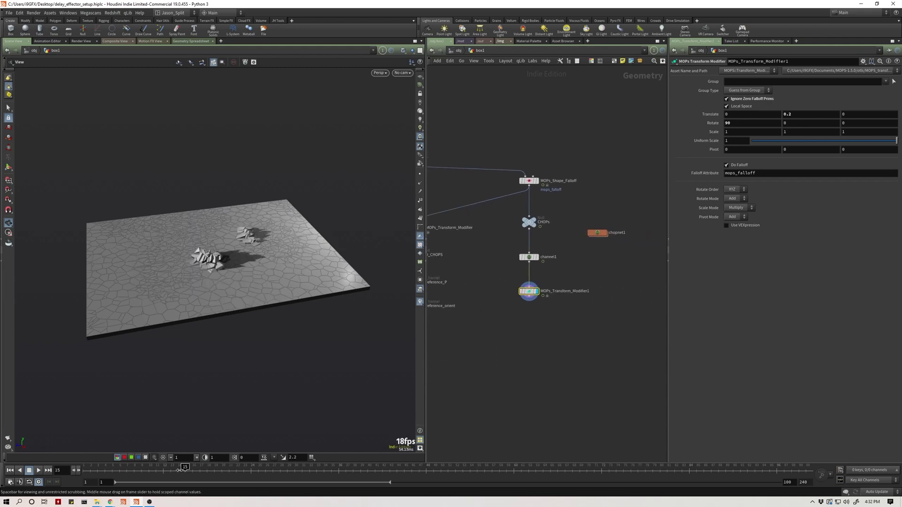
pyautogui.click(40, 472)
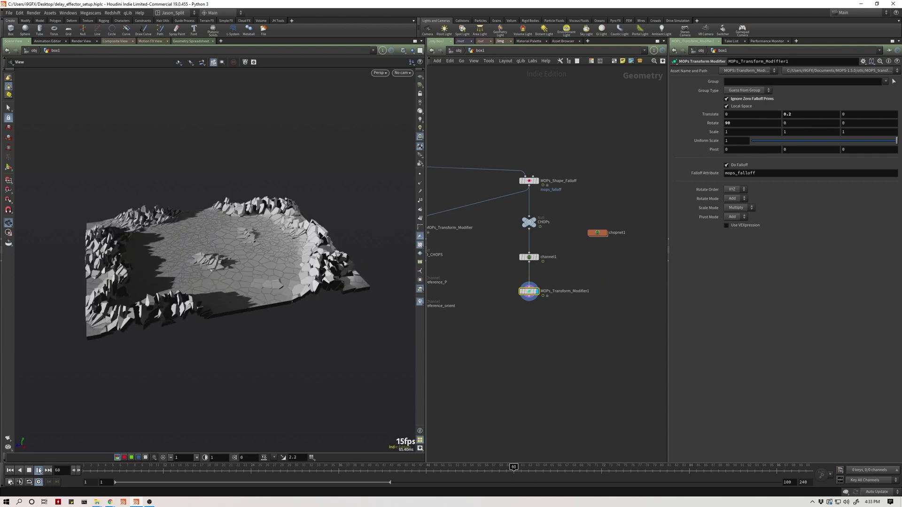
pyautogui.click(40, 471)
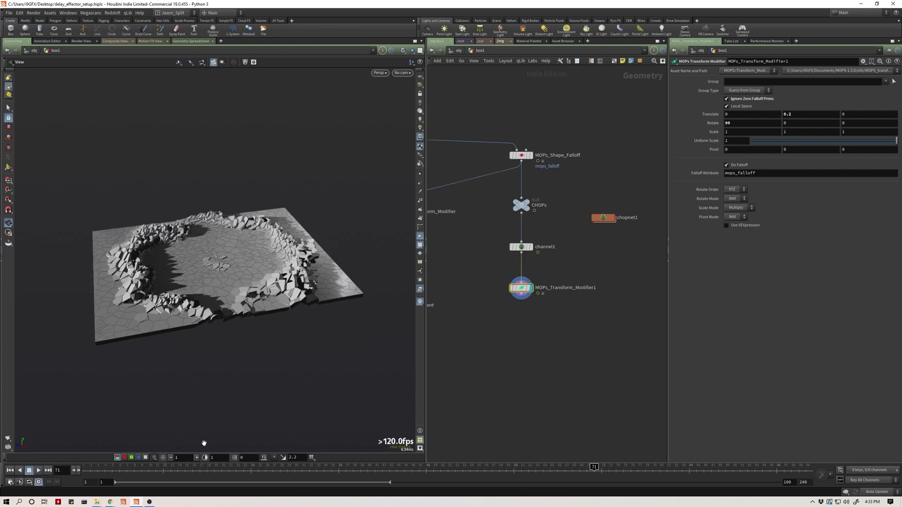
pyautogui.moveTo(161, 467); pyautogui.dragTo(135, 466)
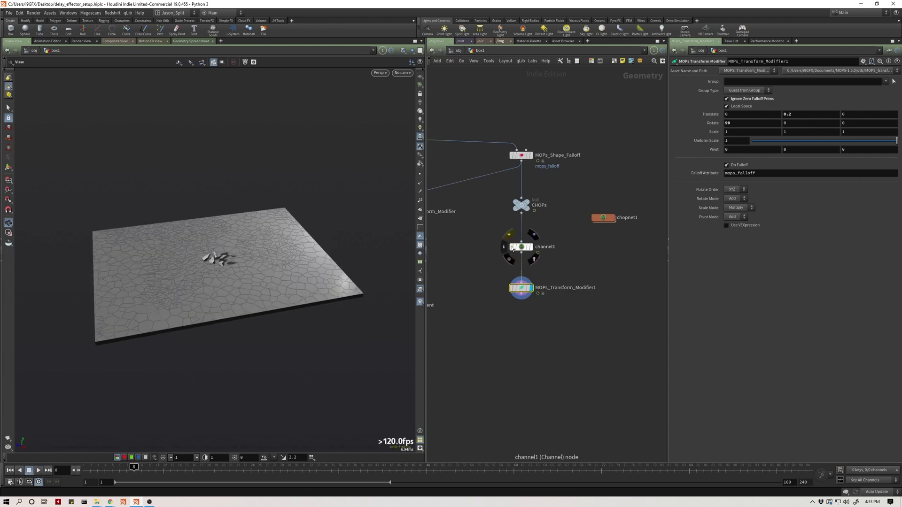
pyautogui.click(512, 247)
pyautogui.click(39, 471)
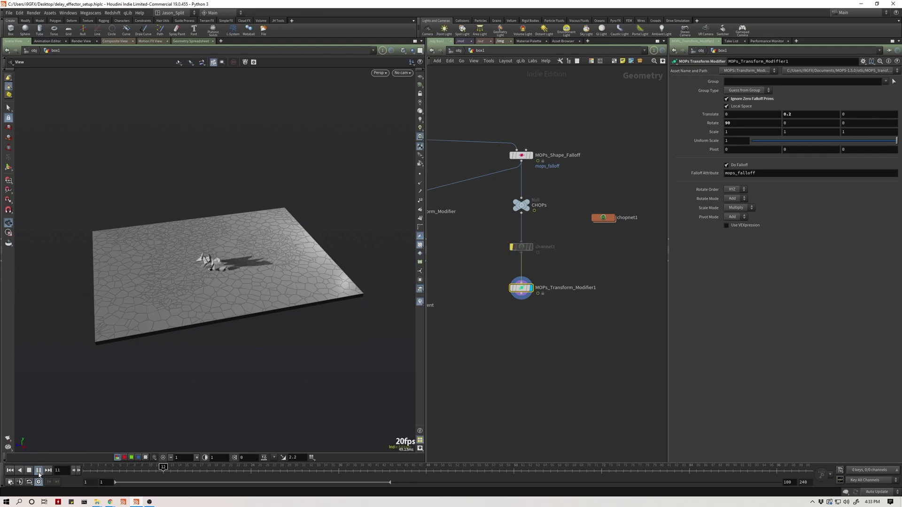
pyautogui.click(39, 472)
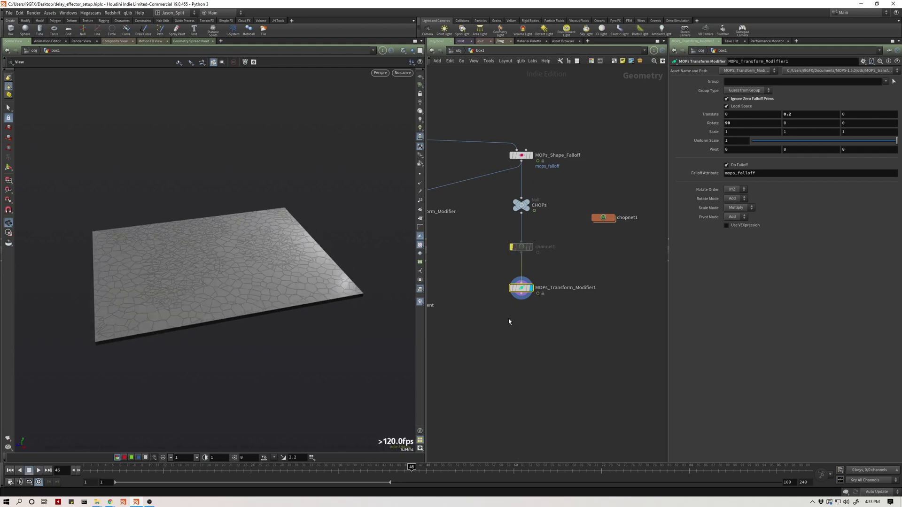
pyautogui.click(511, 247)
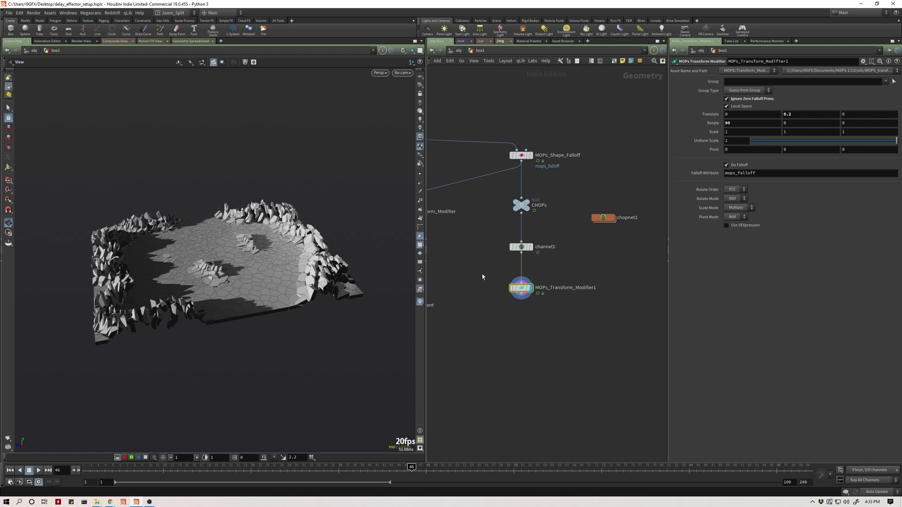
pyautogui.hotkey('ctrl', 'Up')
pyautogui.press('Up')
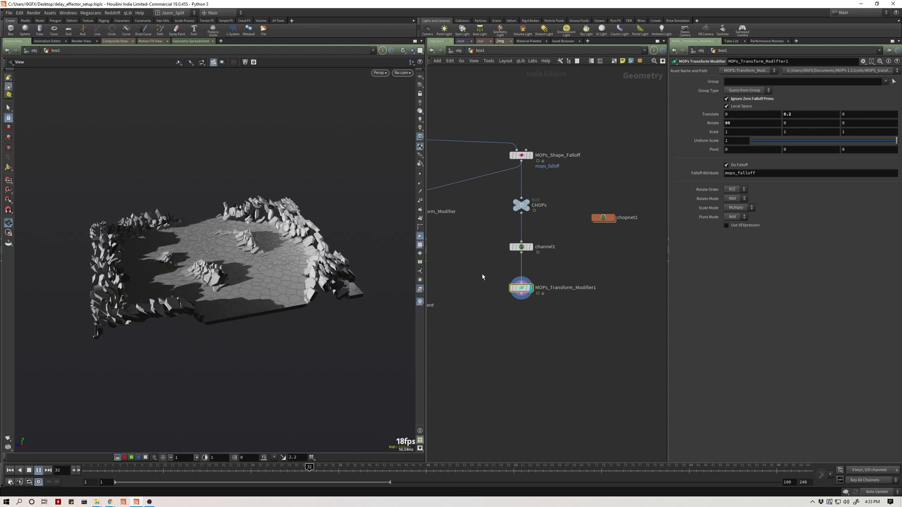
pyautogui.hotkey('ctrl', 'Up')
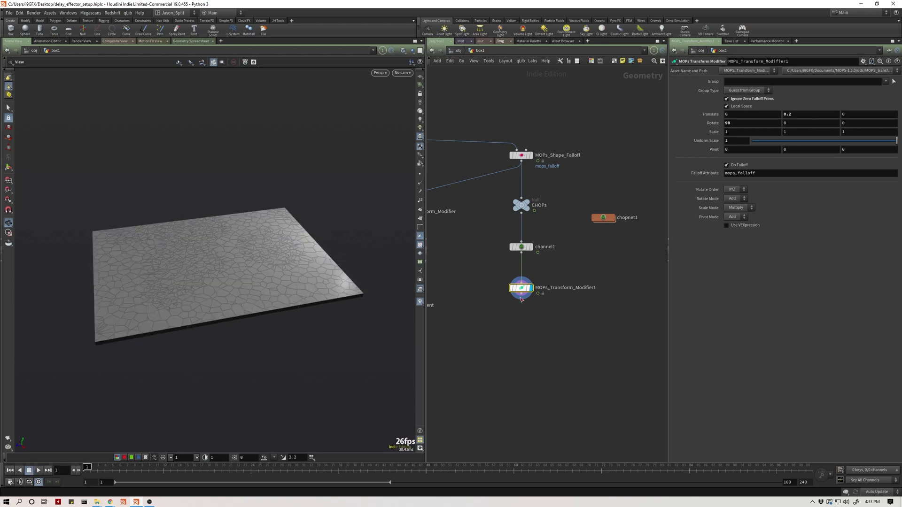
# - Select MOPs_Transform_Modifier1 and split the viewing area into two stacked Scene Views
pyautogui.moveTo(475, 270); pyautogui.dragTo(562, 319)
pyautogui.moveTo(516, 352)
pyautogui.mouseDown(button='middle')
pyautogui.moveTo(561, 331)
pyautogui.moveTo(525, 338)
pyautogui.mouseUp(button='middle')
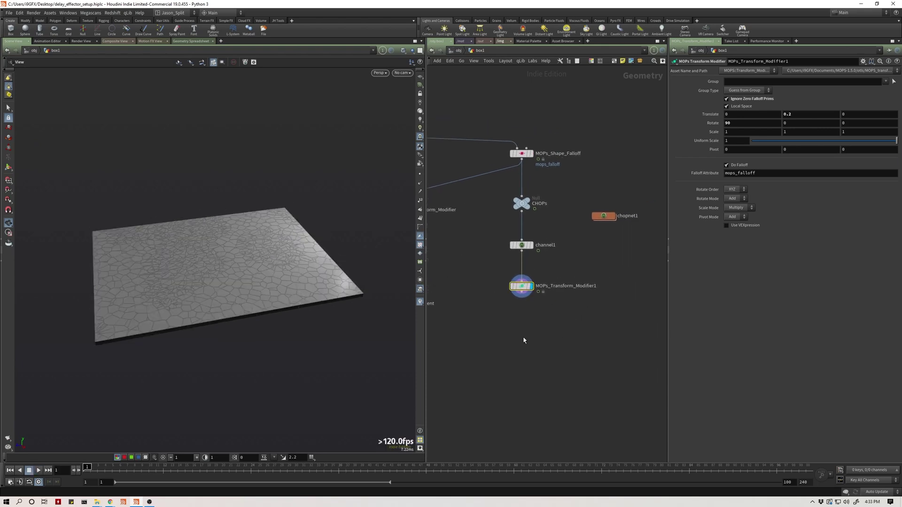
pyautogui.scroll(-2, 526, 337)
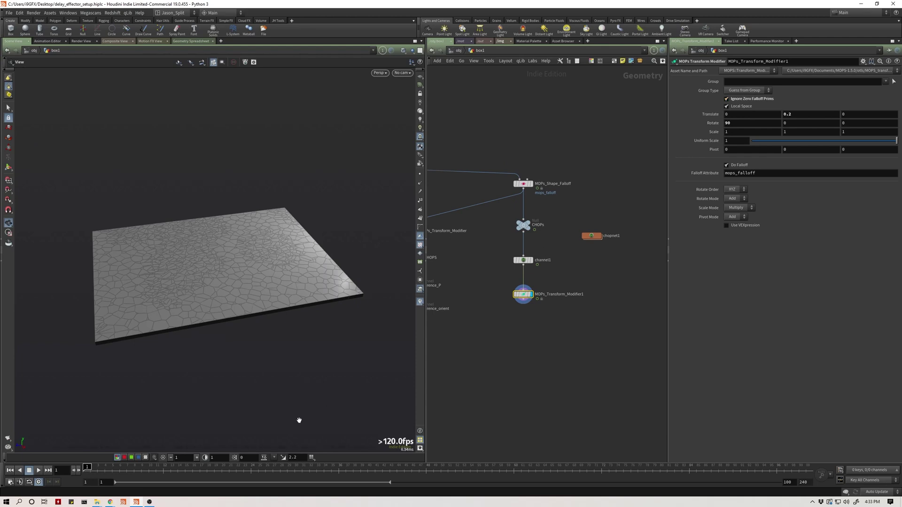
pyautogui.hotkey('alt', ']')
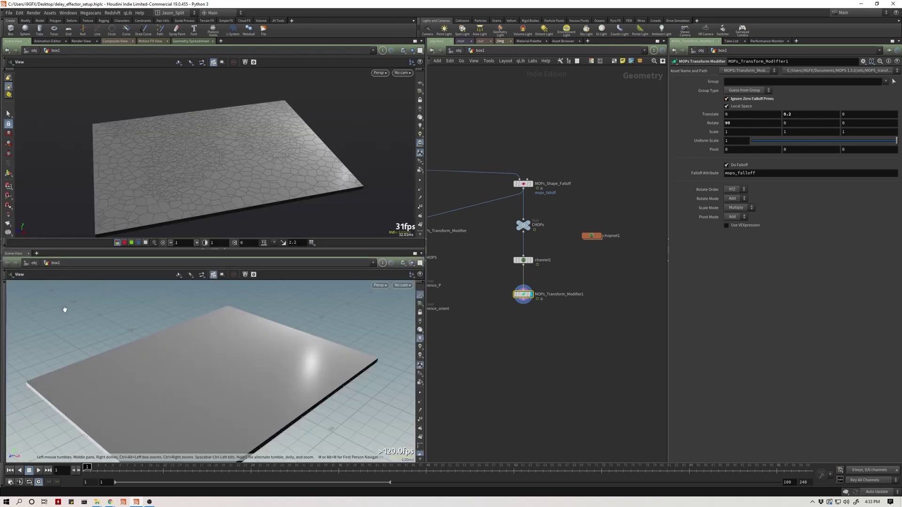
# - Turn the lower pane into a Geometry Spreadsheet sorted by mops_falloff and check the falloff curve
pyautogui.hotkey('alt', '8')
pyautogui.click(164, 283)
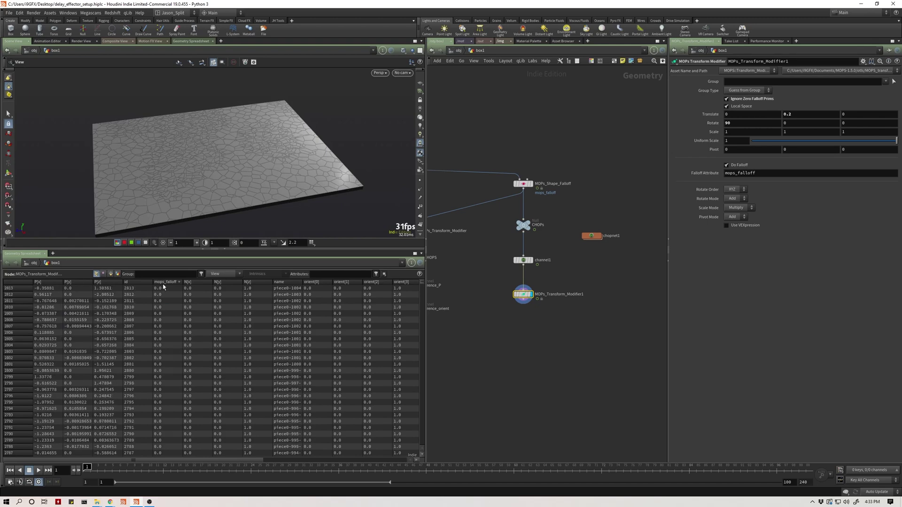
pyautogui.click(164, 284)
pyautogui.moveTo(90, 468); pyautogui.dragTo(324, 467)
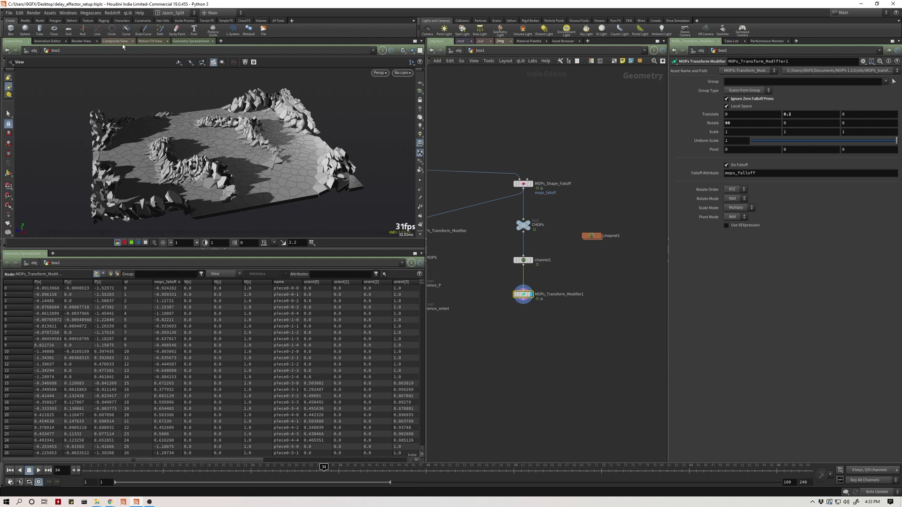
pyautogui.click(149, 41)
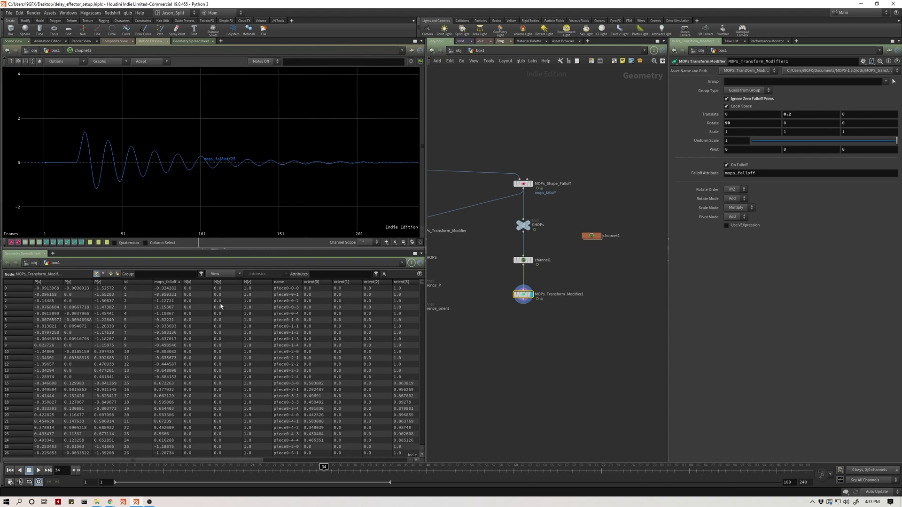
pyautogui.click(13, 41)
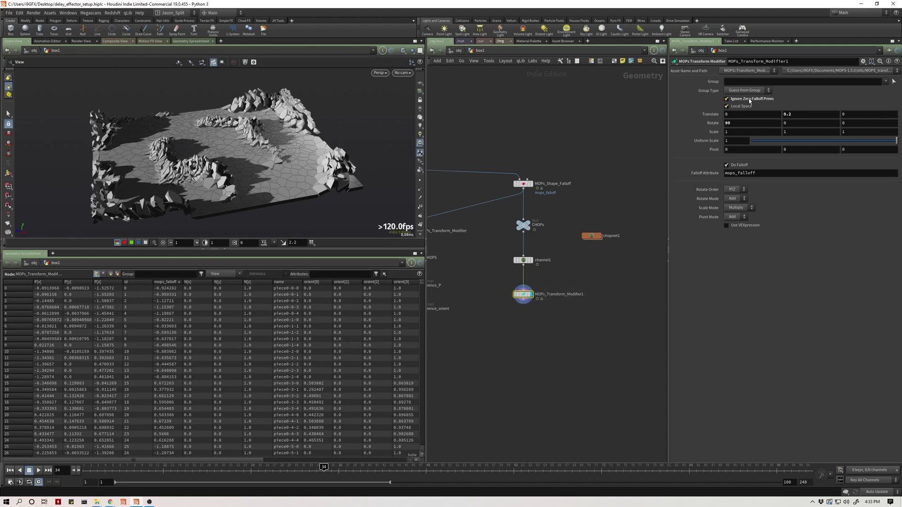
pyautogui.moveTo(271, 185); pyautogui.dragTo(275, 162)
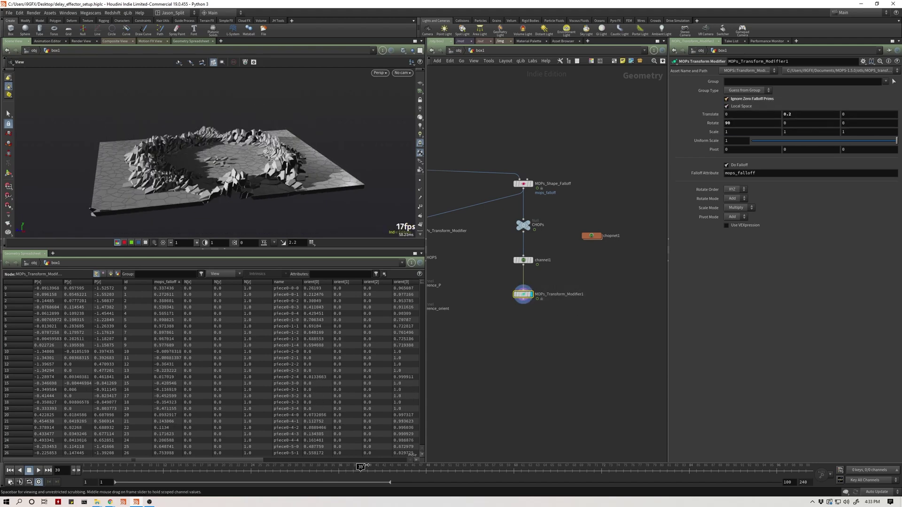
# - Uncheck Ignore Zero Falloff Prims and replay the animation from frame 1
pyautogui.click(322, 463)
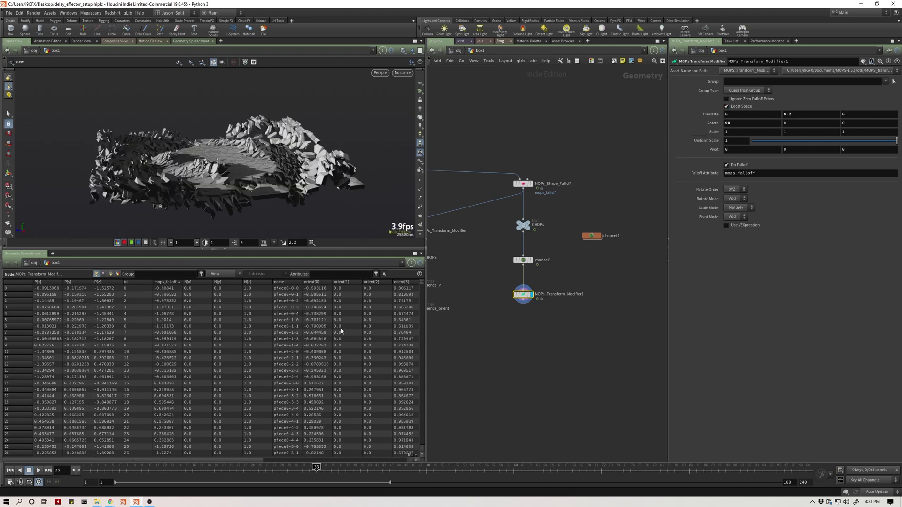
pyautogui.moveTo(298, 467); pyautogui.dragTo(185, 468)
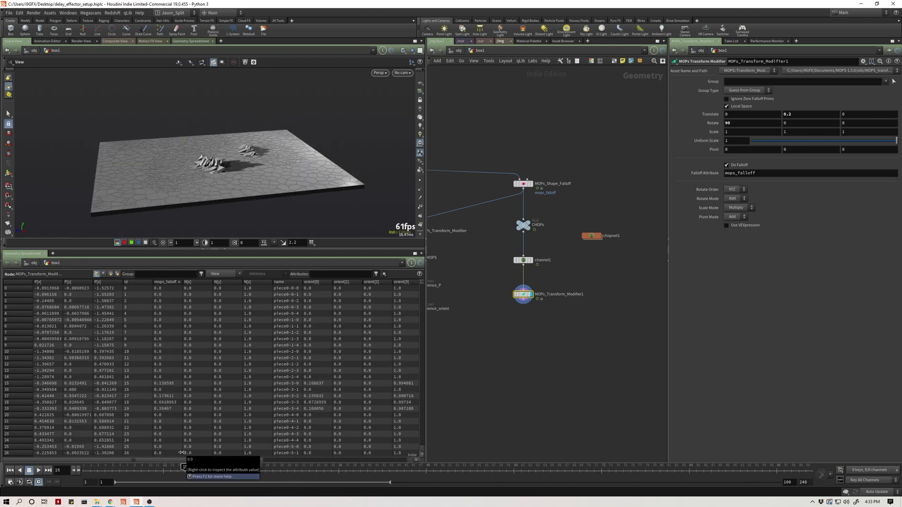
pyautogui.hotkey('ctrl', 'Up')
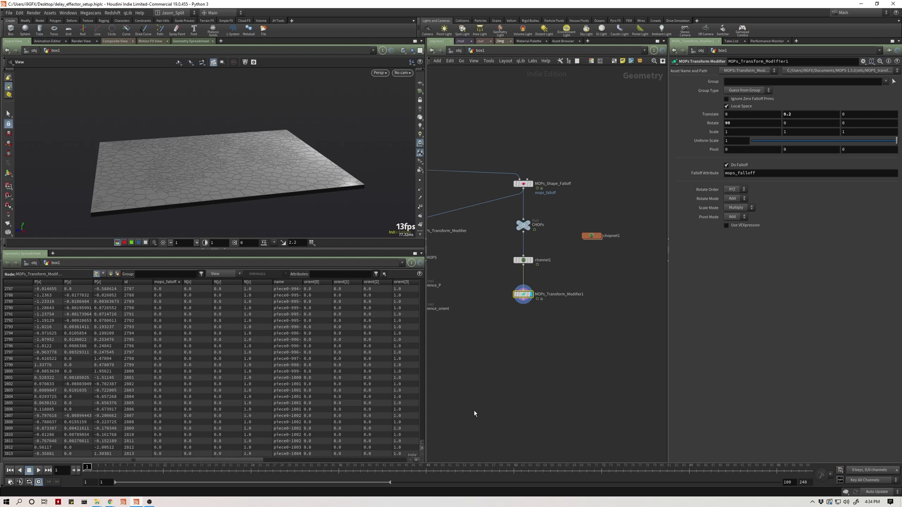
pyautogui.press('Up')
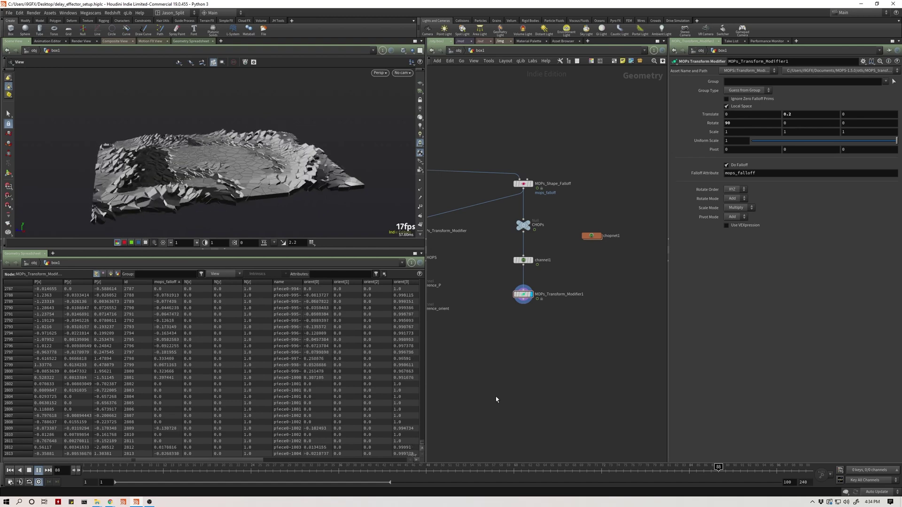
pyautogui.hotkey('ctrl', 'Up')
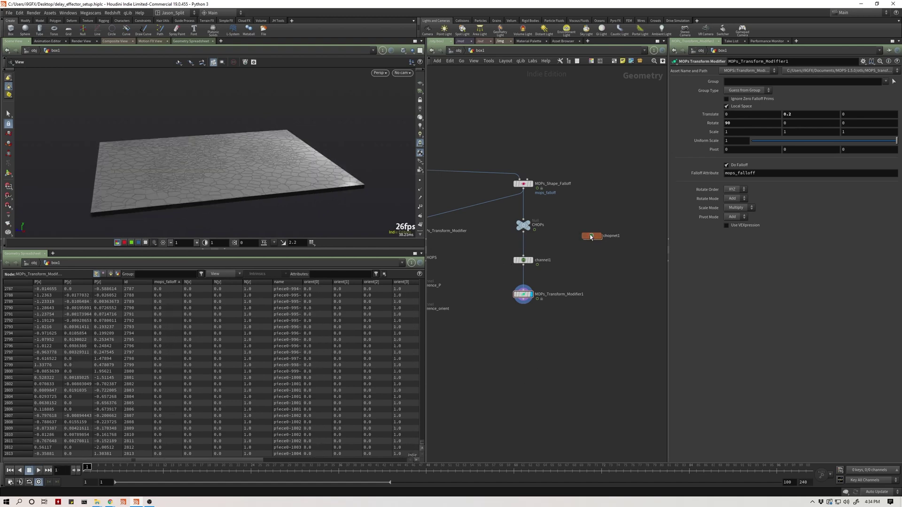
# - Set spring1's Damping Constant to 3.52 inside chopnet1 and check the damped curve
pyautogui.doubleClick(590, 236)
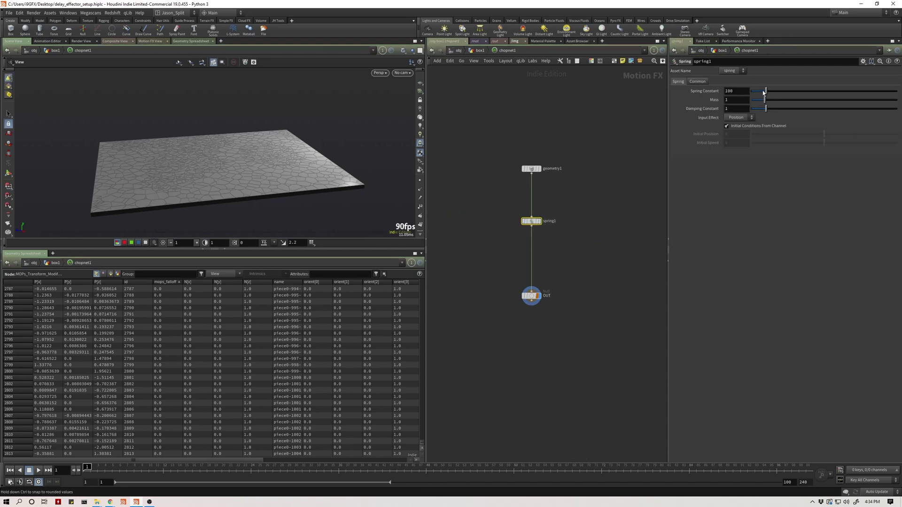
pyautogui.moveTo(762, 109); pyautogui.dragTo(803, 109)
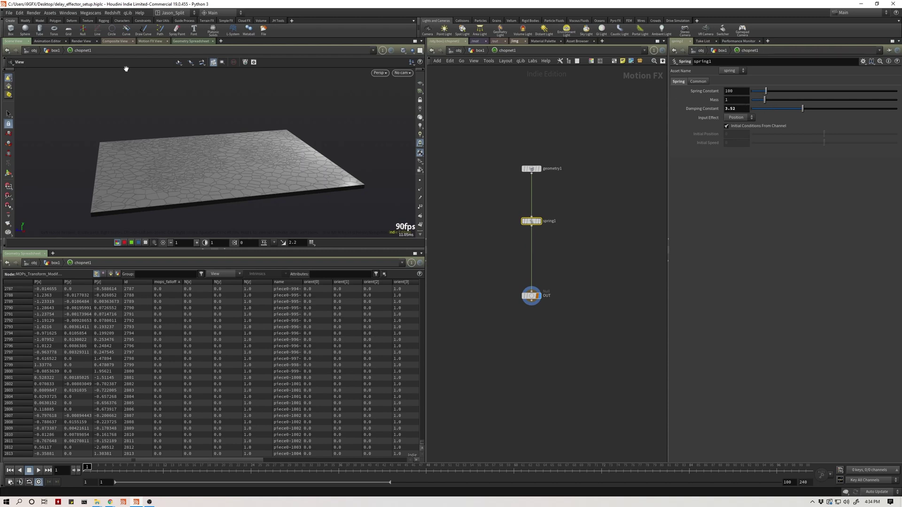
pyautogui.click(150, 42)
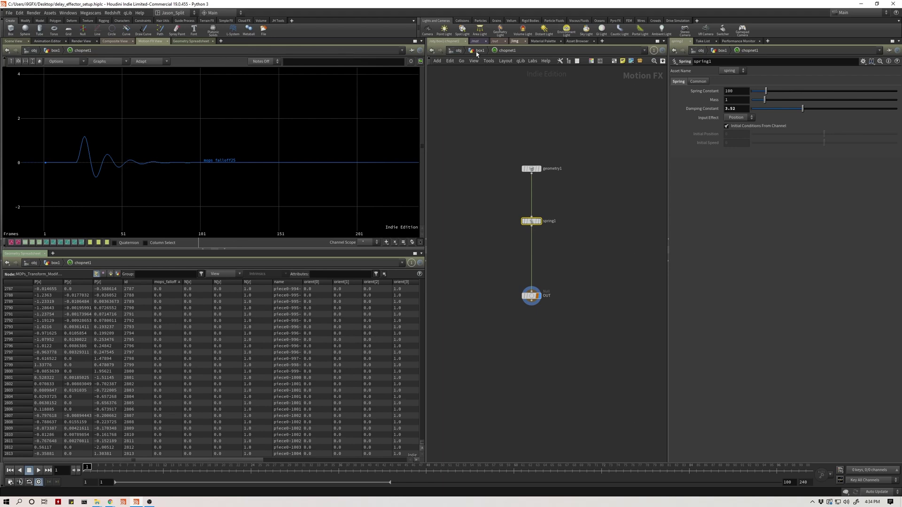
pyautogui.click(53, 52)
# - Close the spreadsheet pane, go back up to box1, and play the animation
pyautogui.click(15, 41)
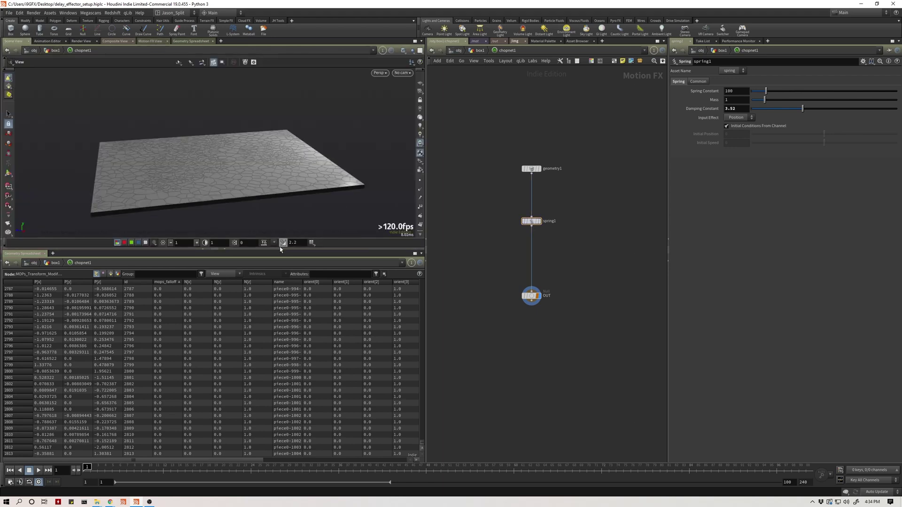
pyautogui.click(227, 252)
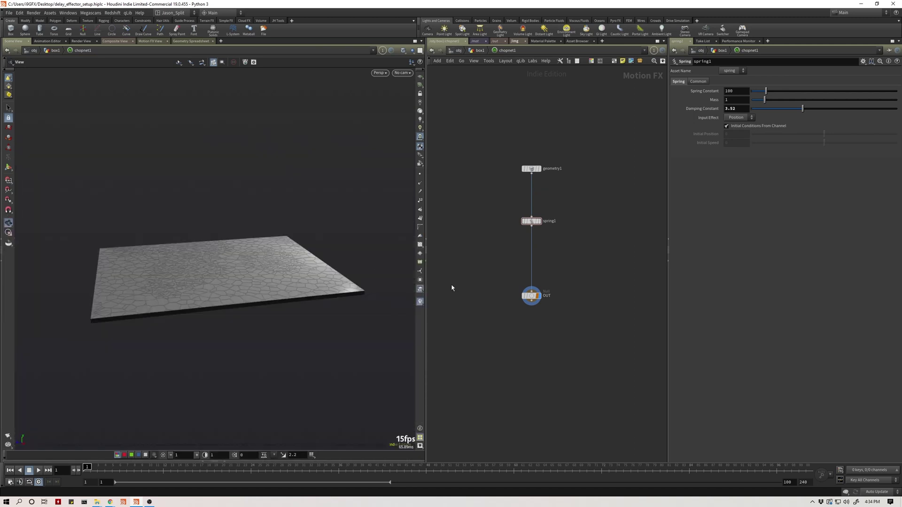
pyautogui.press('h')
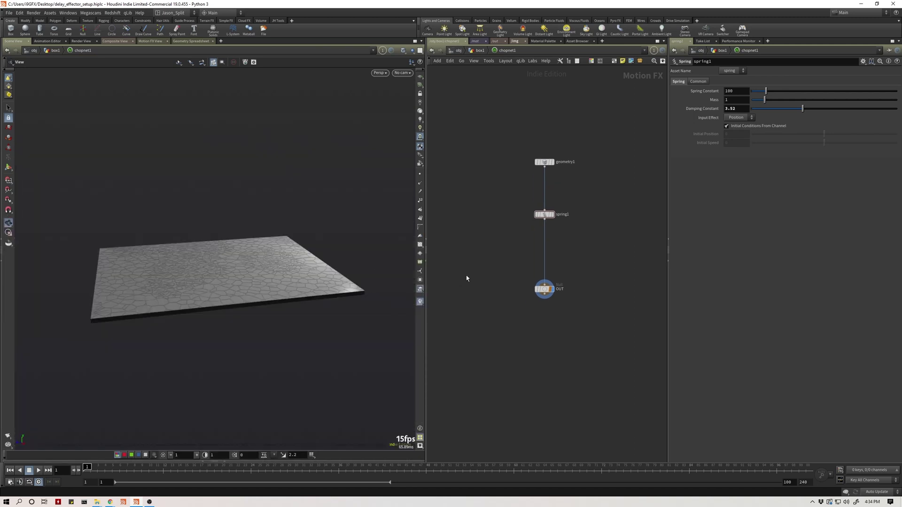
pyautogui.click(480, 50)
pyautogui.press('Up')
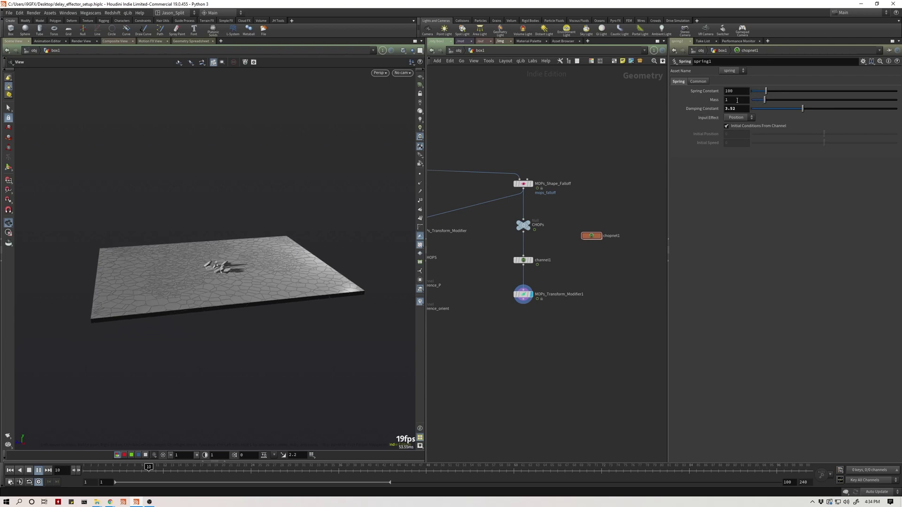
# - Raise spring1's mass from 1.5 to 2, rewind to frame 1, and move MOPs_Transform_Modifier1 beneath channel1
pyautogui.click(737, 100)
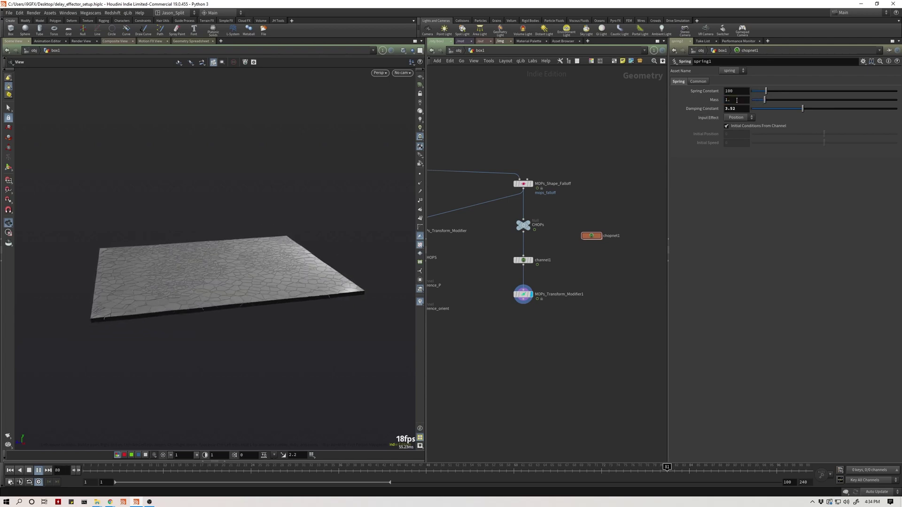
pyautogui.write('.5')
pyautogui.press('Return')
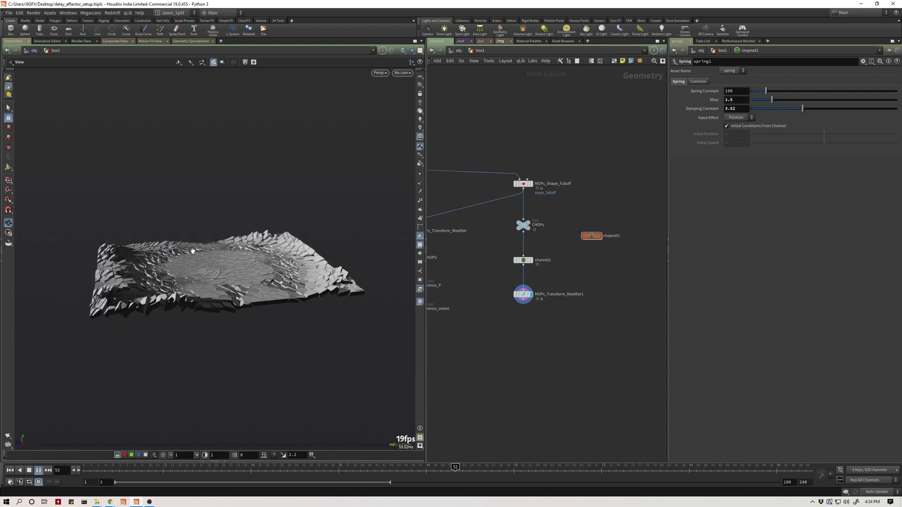
pyautogui.moveTo(739, 100); pyautogui.dragTo(679, 101)
pyautogui.write('2')
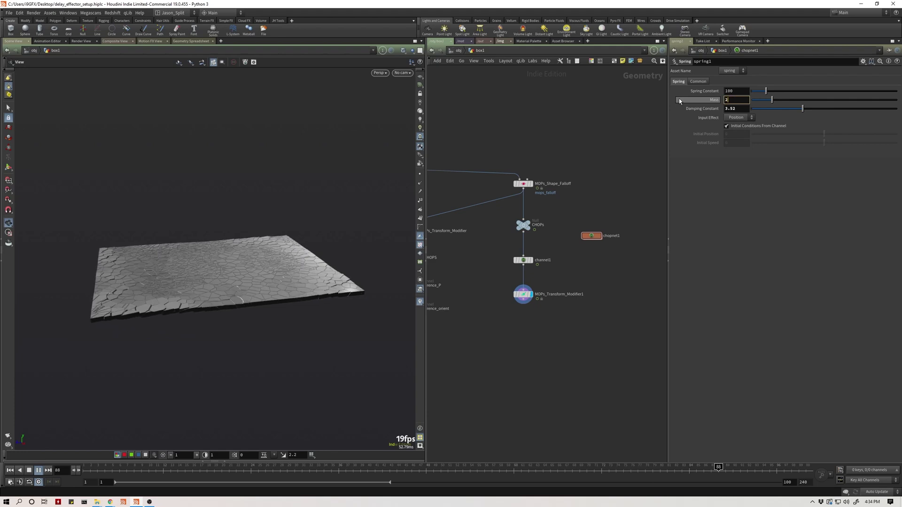
pyautogui.press('Return')
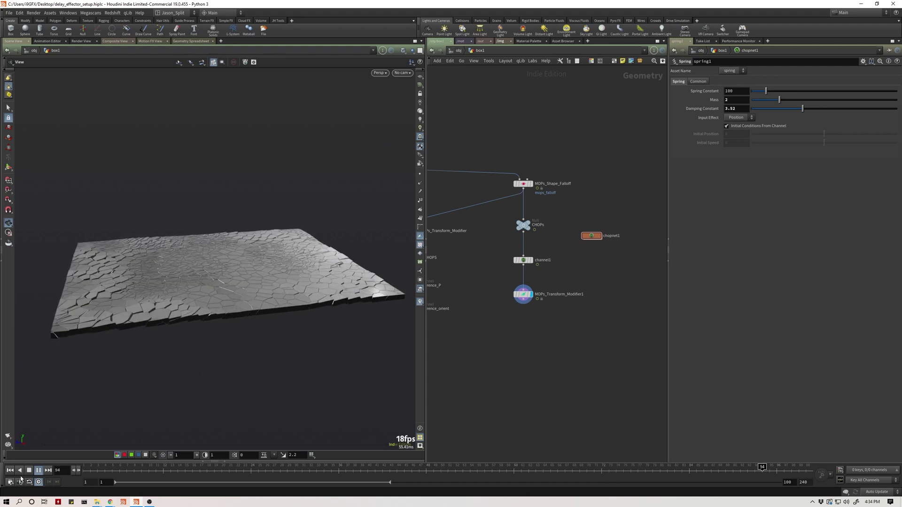
pyautogui.click(10, 470)
pyautogui.moveTo(525, 299); pyautogui.dragTo(525, 290)
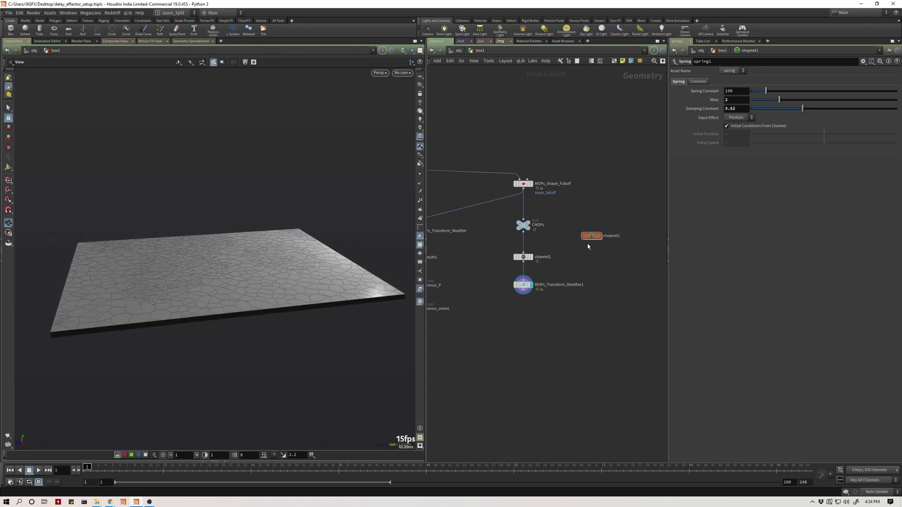
# - Place chopnet1 beside channel1 and look inside it before returning to box1
pyautogui.moveTo(593, 238); pyautogui.dragTo(577, 259)
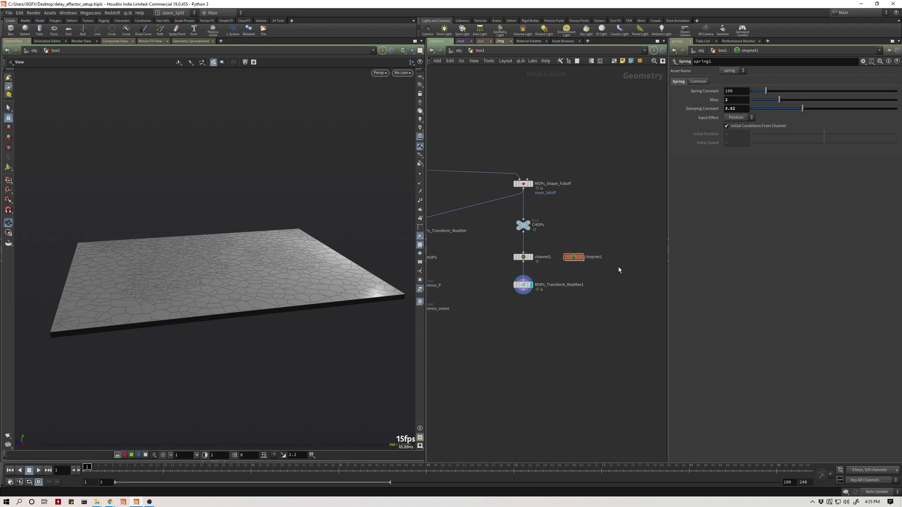
pyautogui.doubleClick(573, 257)
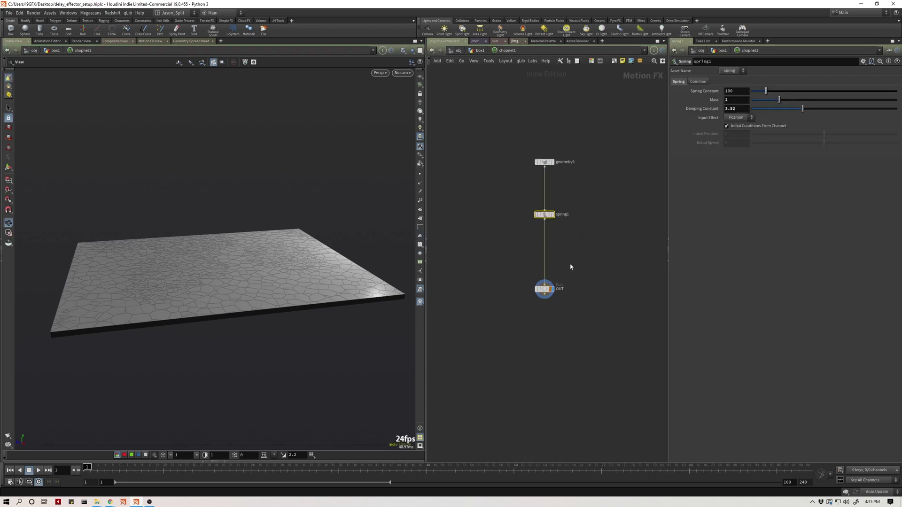
pyautogui.click(480, 51)
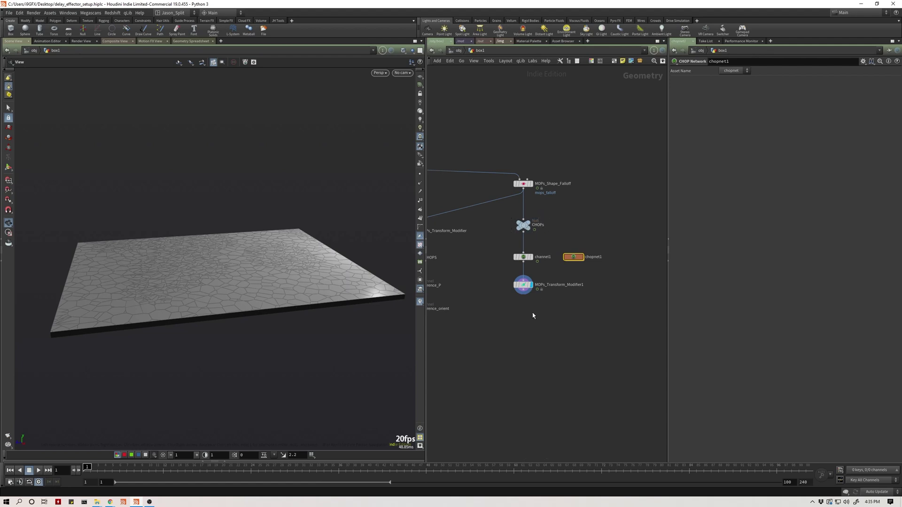
pyautogui.moveTo(528, 319); pyautogui.dragTo(529, 312, button='middle')
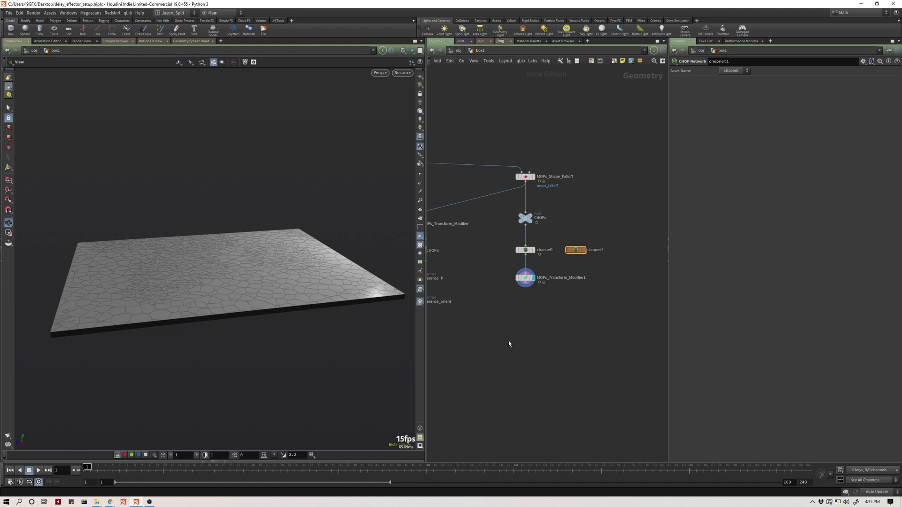
# - Add a MOPs Color Modifier and wire it below MOPs_Transform_Modifier1
pyautogui.press('Tab')
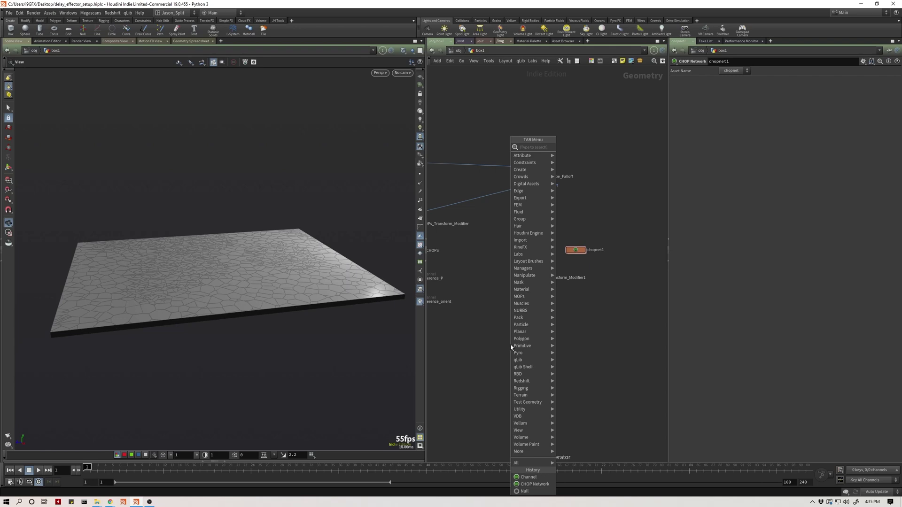
pyautogui.write('co')
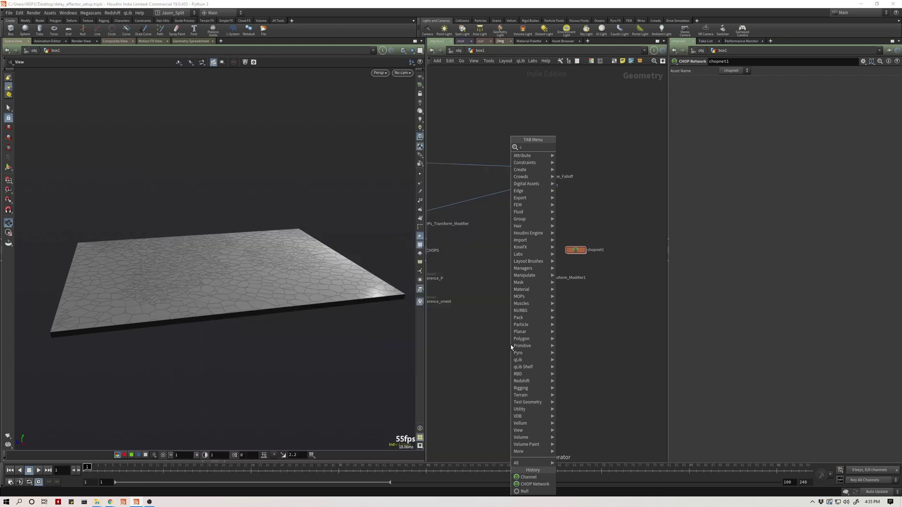
pyautogui.press('BackSpace')
pyautogui.press('BackSpace')
pyautogui.write('mop')
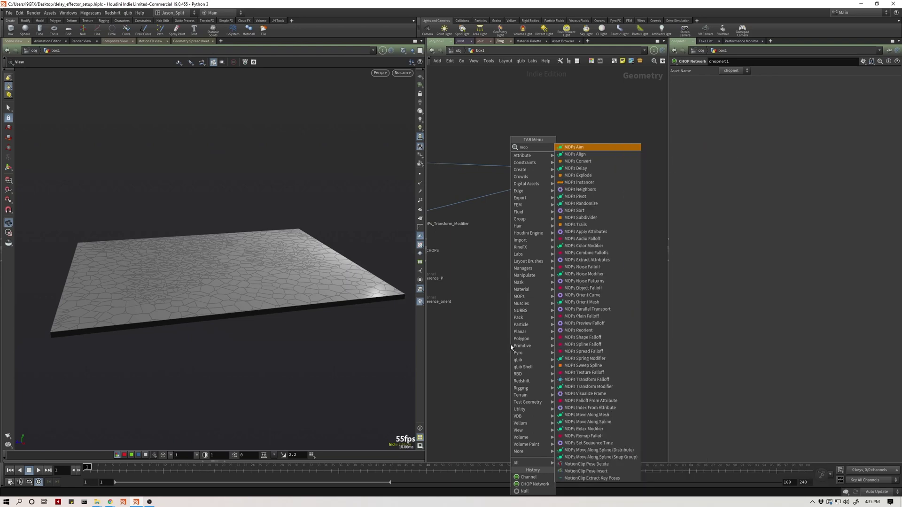
pyautogui.write('s col')
pyautogui.press('Return')
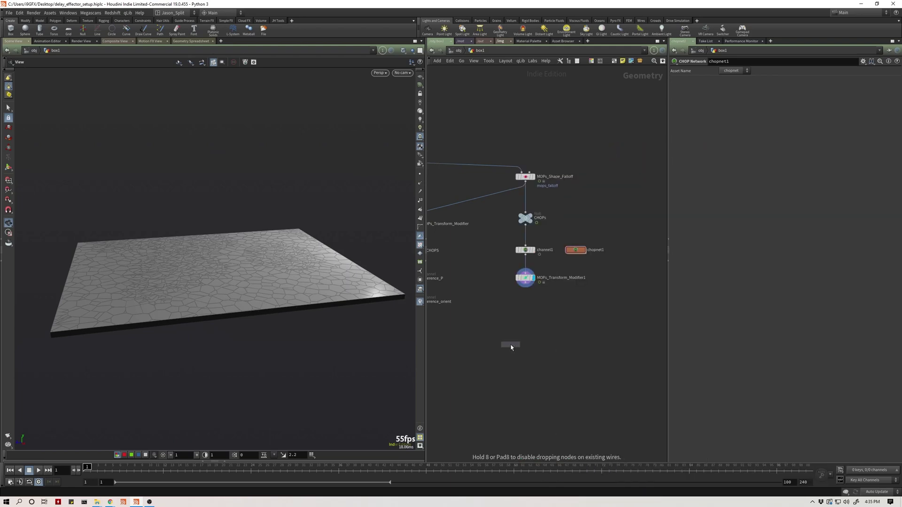
pyautogui.click(520, 332)
pyautogui.moveTo(519, 334); pyautogui.dragTo(525, 282)
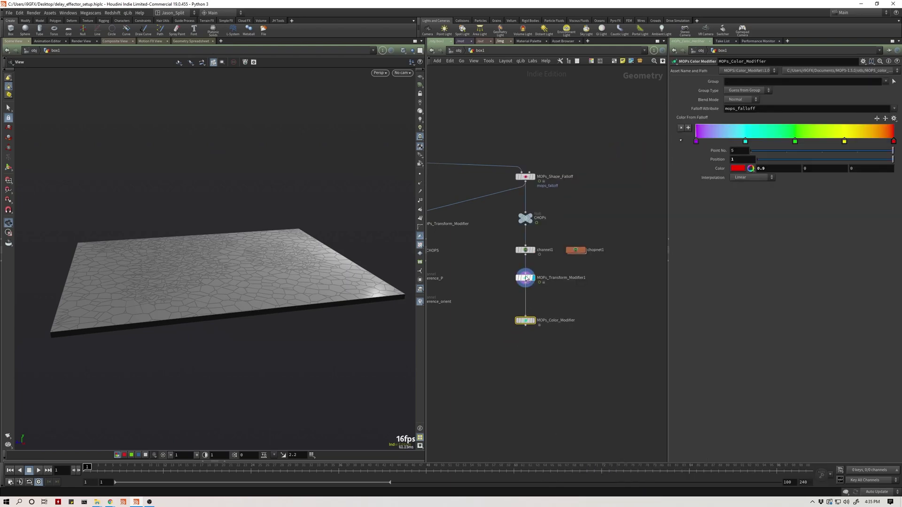
# - Display MOPs_Color_Modifier, scrub to frame 28, then play the animation from frame 1
pyautogui.click(534, 321)
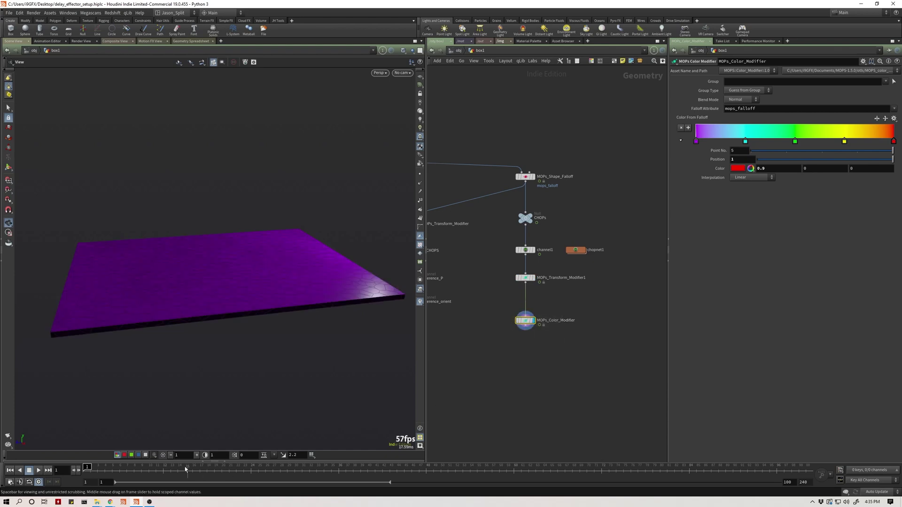
pyautogui.moveTo(185, 470); pyautogui.dragTo(279, 472)
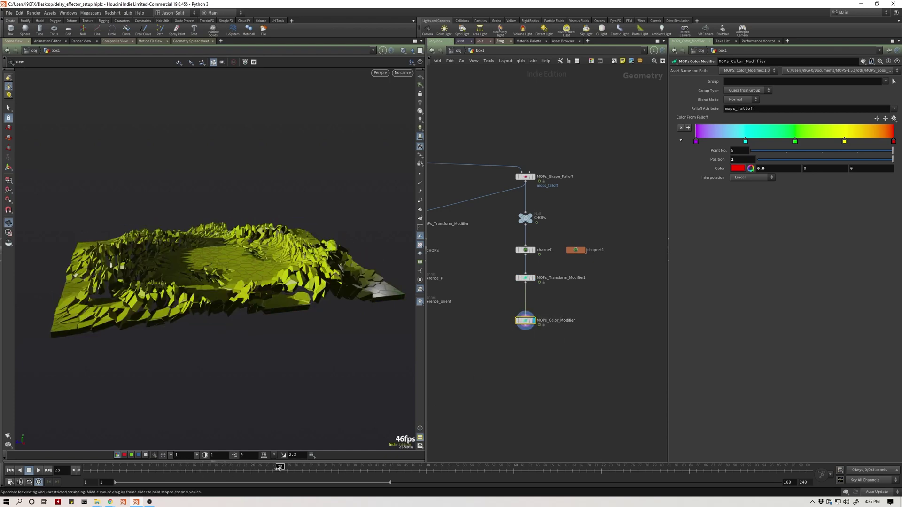
pyautogui.hotkey('ctrl', 'Up')
pyautogui.press('Up')
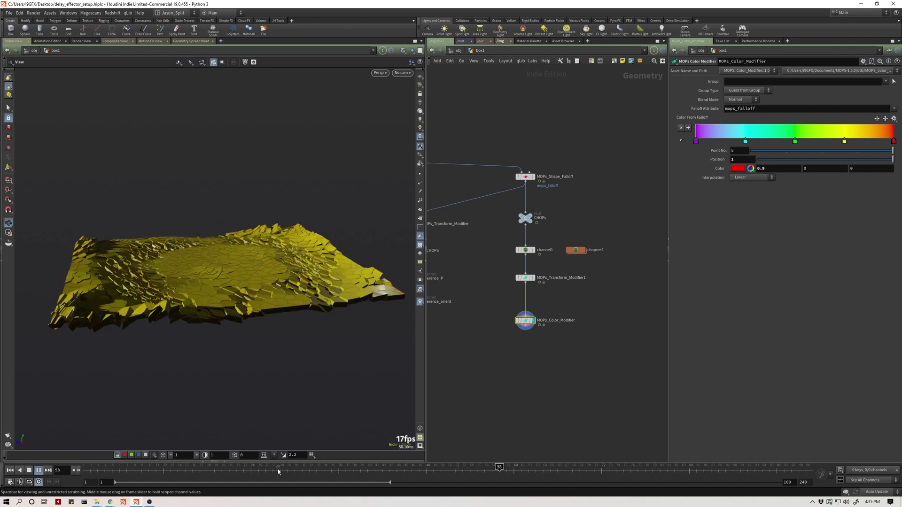
pyautogui.press('Up')
# - Pan the network to inspect assemble1's settings, then bring MOPs_Color_Modifier back into view
pyautogui.moveTo(501, 326); pyautogui.dragTo(563, 335, button='middle')
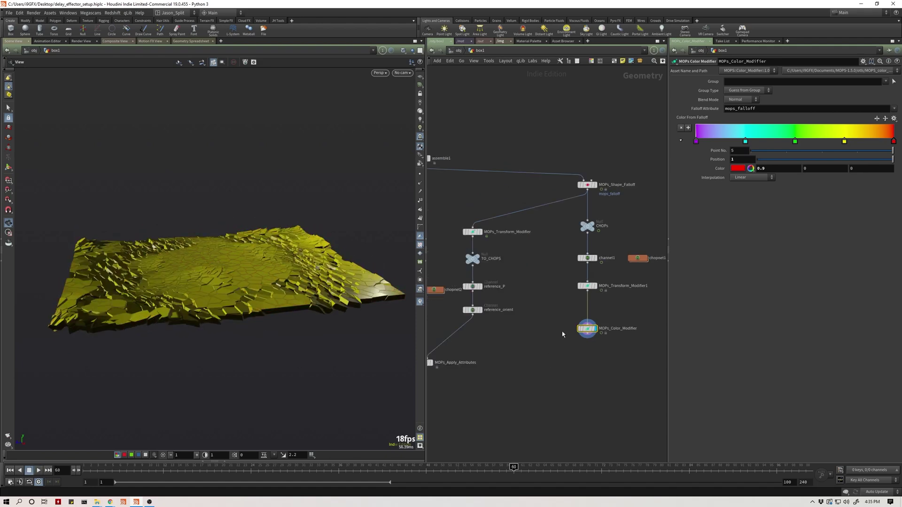
pyautogui.moveTo(486, 200); pyautogui.dragTo(573, 225, button='middle')
pyautogui.click(507, 182)
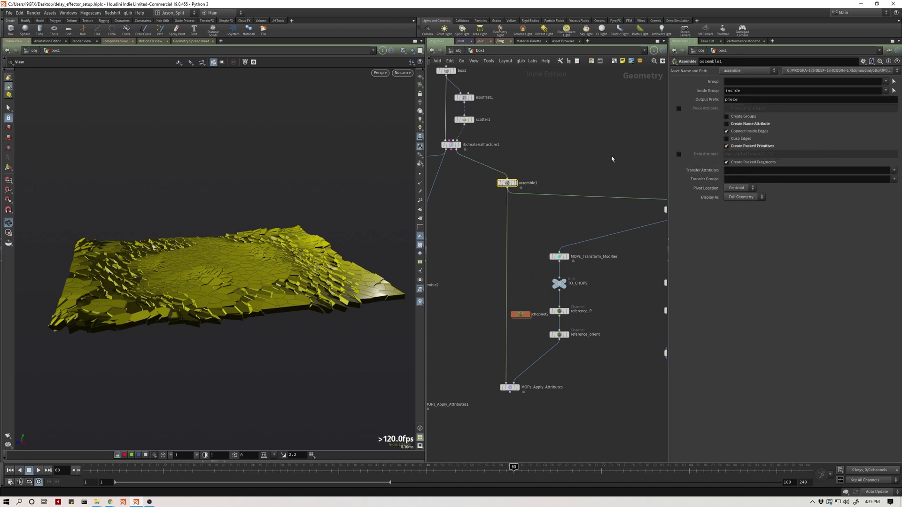
pyautogui.moveTo(612, 159); pyautogui.dragTo(491, 99, button='middle')
pyautogui.moveTo(539, 336); pyautogui.dragTo(493, 322, button='middle')
pyautogui.scroll(1, 512, 299)
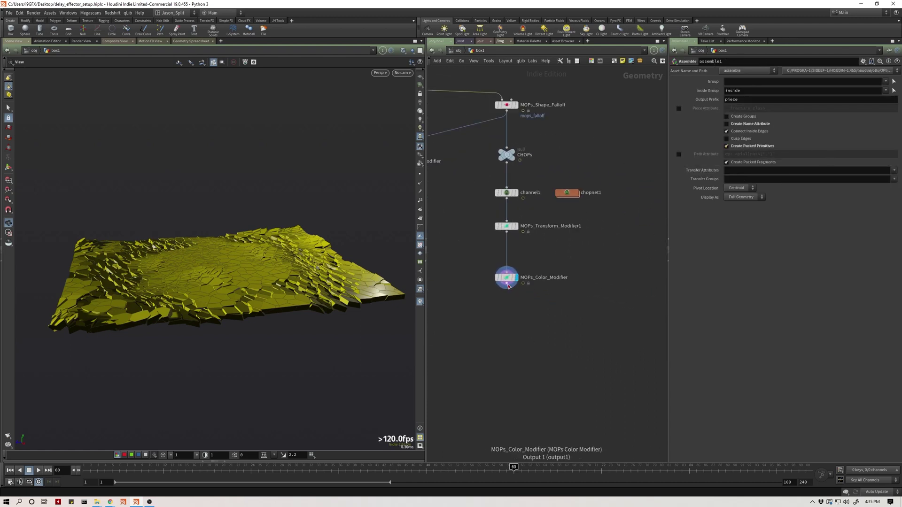
pyautogui.moveTo(508, 286); pyautogui.dragTo(508, 279)
pyautogui.press('Tab')
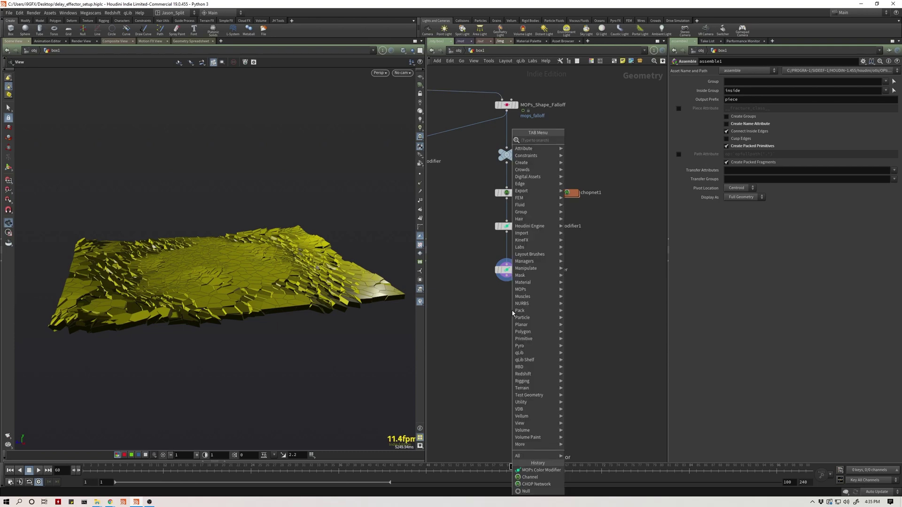
# - Add an Unpack node below MOPs_Color_Modifier, wired and set as the displayed node
pyautogui.write('unp')
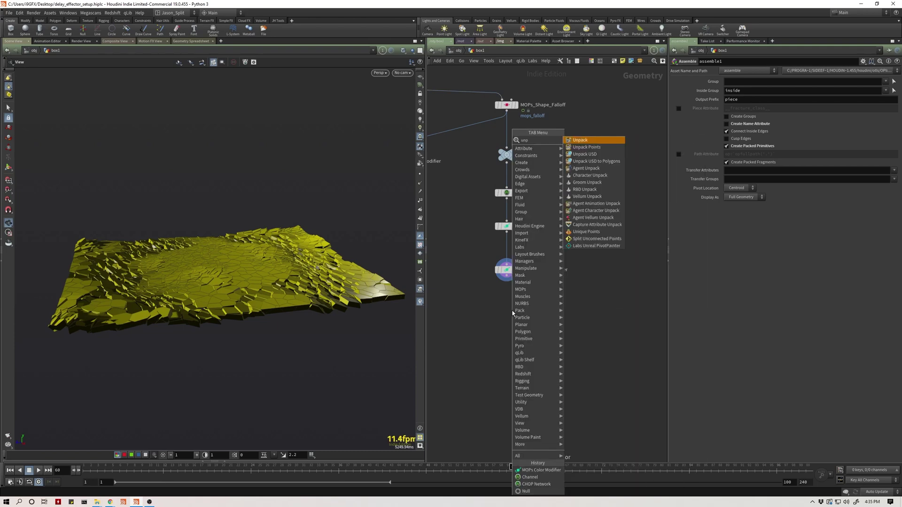
pyautogui.press('Return')
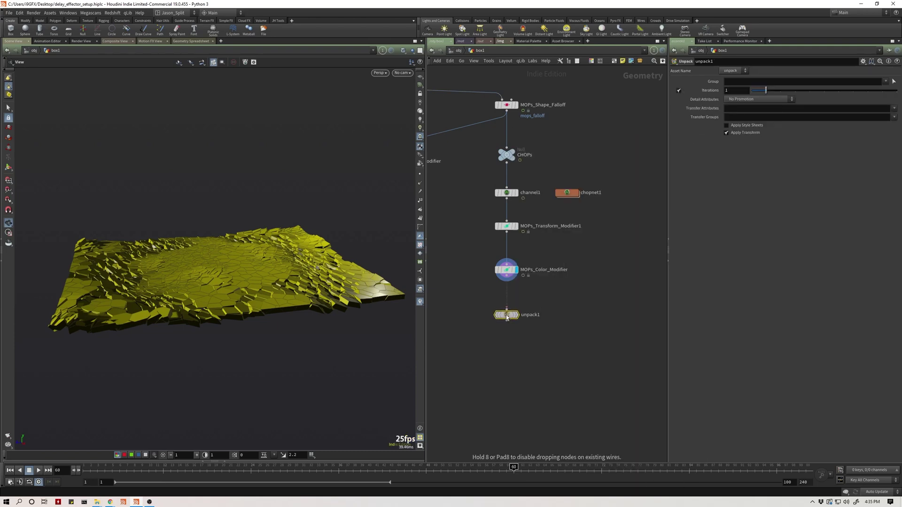
pyautogui.click(506, 311)
pyautogui.moveTo(507, 309); pyautogui.dragTo(507, 279)
pyautogui.click(516, 315)
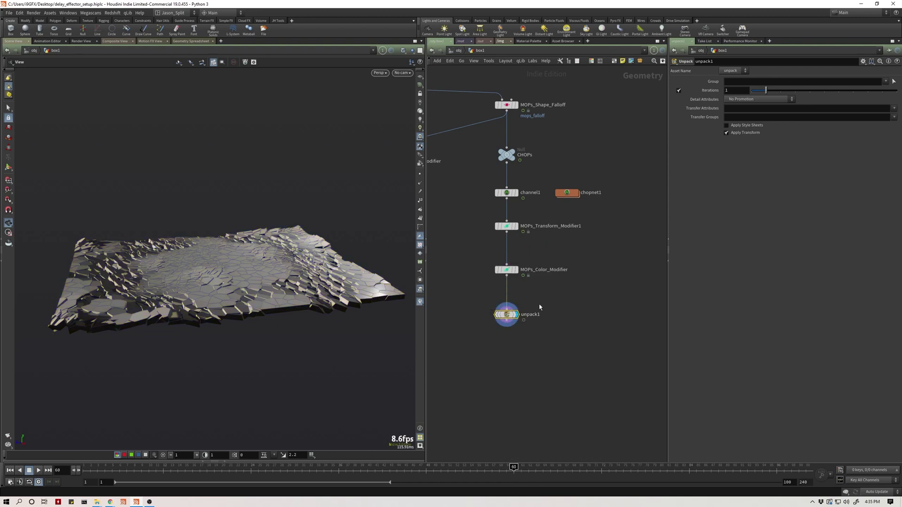
# - Enter Cd in unpack1's Transfer Attributes and scrub back to about frame 32
pyautogui.click(776, 108)
pyautogui.write('C')
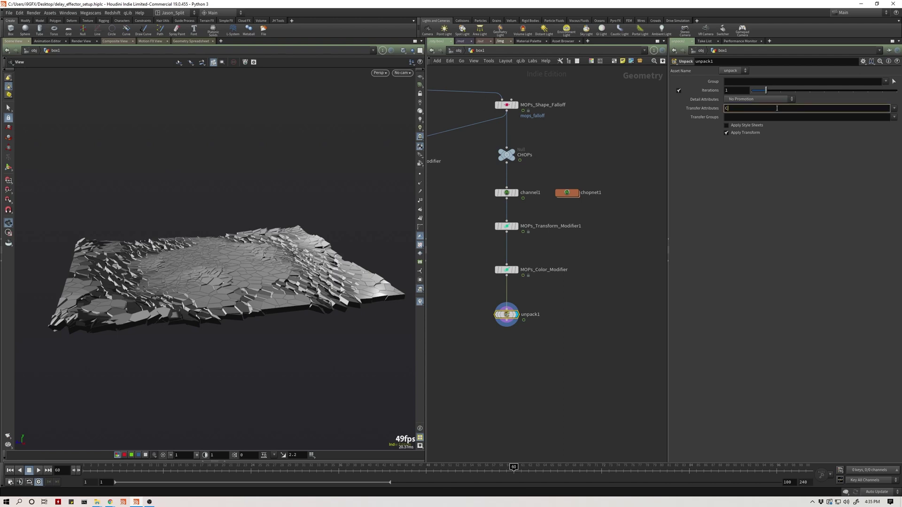
pyautogui.write('d')
pyautogui.press('Return')
pyautogui.moveTo(169, 466); pyautogui.dragTo(704, 470)
# - Display MOPs_Transform_Modifier1 and set its Uniform Scale from 1 to 0
pyautogui.moveTo(509, 274)
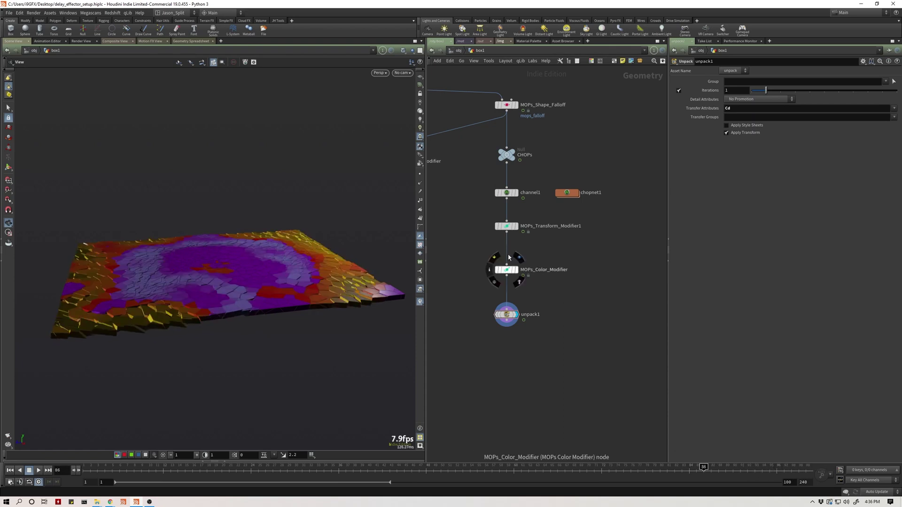
pyautogui.moveTo(508, 269); pyautogui.dragTo(534, 327)
pyautogui.click(516, 227)
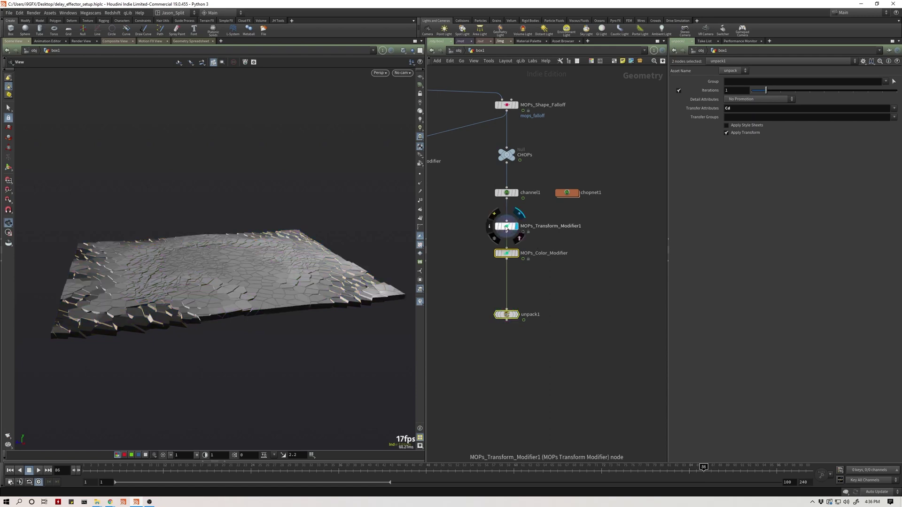
pyautogui.click(507, 227)
pyautogui.moveTo(773, 142); pyautogui.dragTo(738, 146)
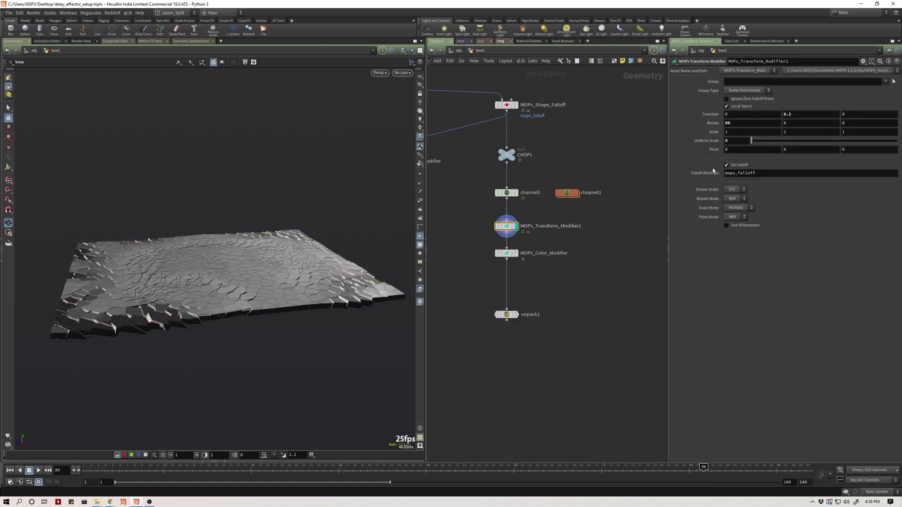
# - Play the animation from frame 1 and scrub to frame 31 to review the grey pieces
pyautogui.hotkey('ctrl', 'Up')
pyautogui.press('Up')
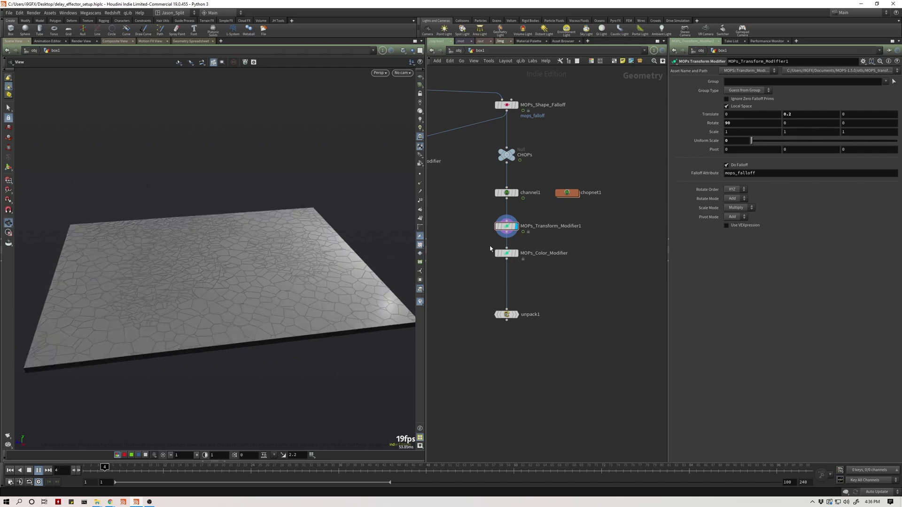
pyautogui.moveTo(507, 255); pyautogui.dragTo(506, 268)
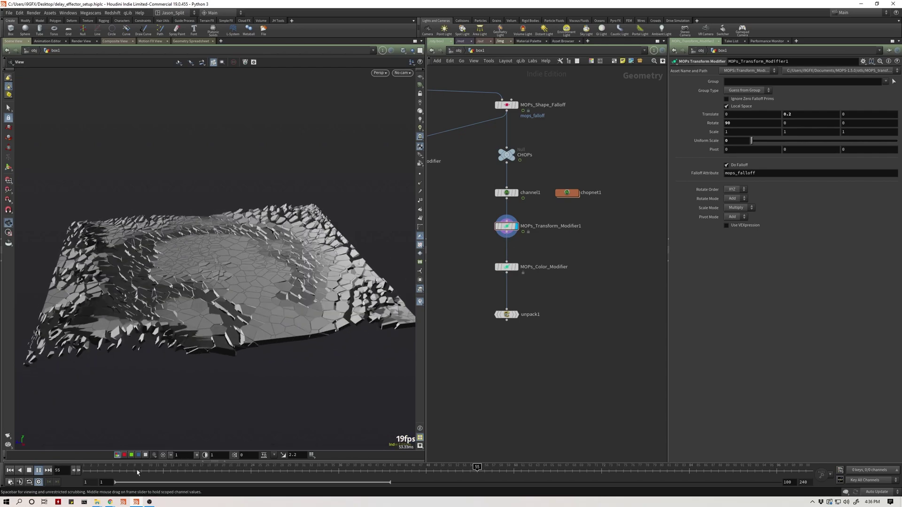
pyautogui.moveTo(137, 470); pyautogui.dragTo(103, 468)
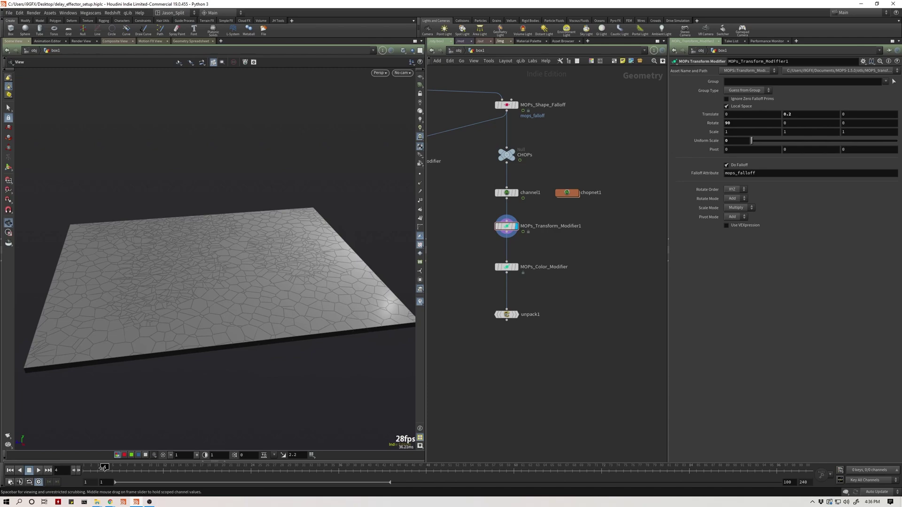
pyautogui.press('Up')
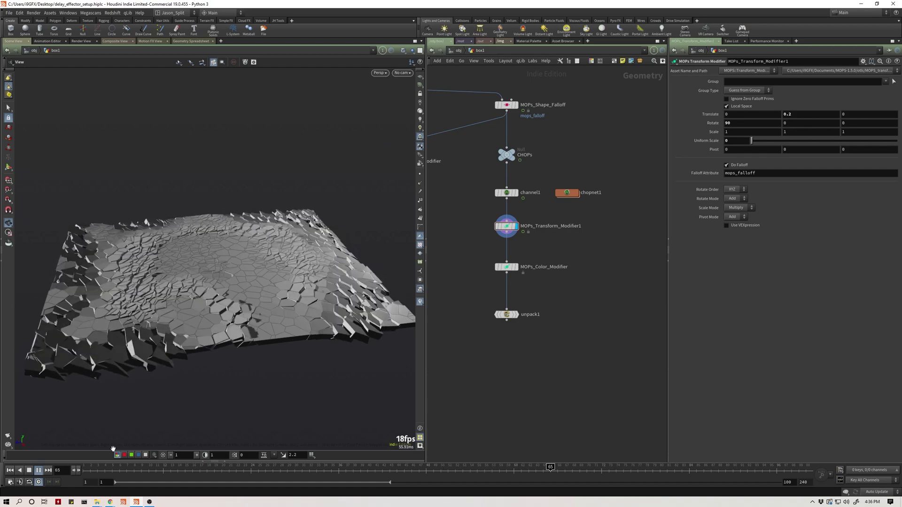
pyautogui.moveTo(91, 469)
pyautogui.mouseDown()
pyautogui.moveTo(332, 468)
pyautogui.moveTo(371, 459)
pyautogui.mouseUp()
pyautogui.moveTo(363, 459)
pyautogui.mouseDown()
pyautogui.moveTo(222, 468)
pyautogui.moveTo(304, 450)
pyautogui.mouseUp()
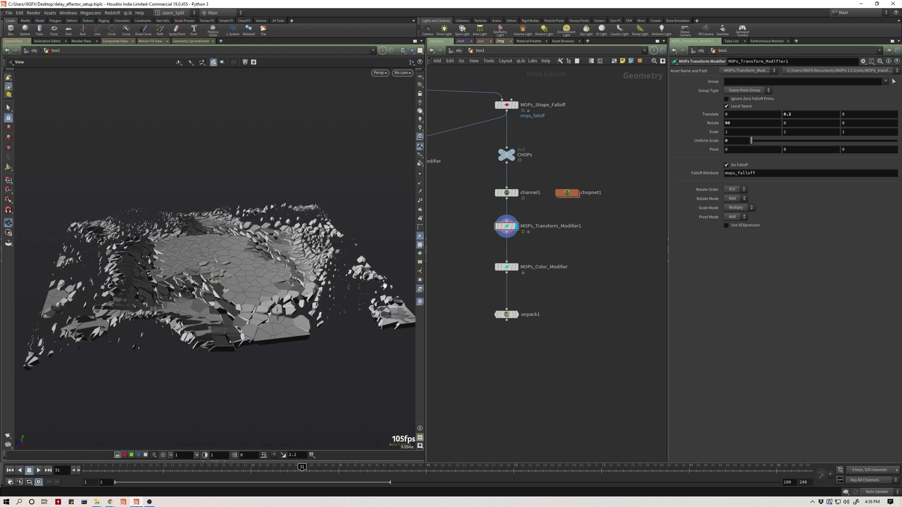
pyautogui.moveTo(535, 342); pyautogui.dragTo(492, 348, button='middle')
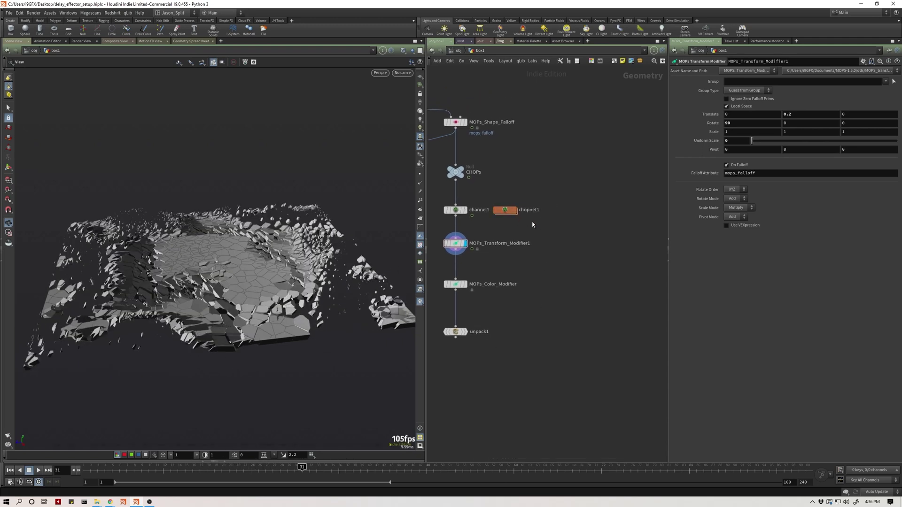
# - Select channel1, chopnet1 and the transform modifier, then place a JH Delay node, jh_delay1
pyautogui.moveTo(532, 225); pyautogui.dragTo(540, 236, button='middle')
pyautogui.moveTo(611, 212); pyautogui.dragTo(463, 273)
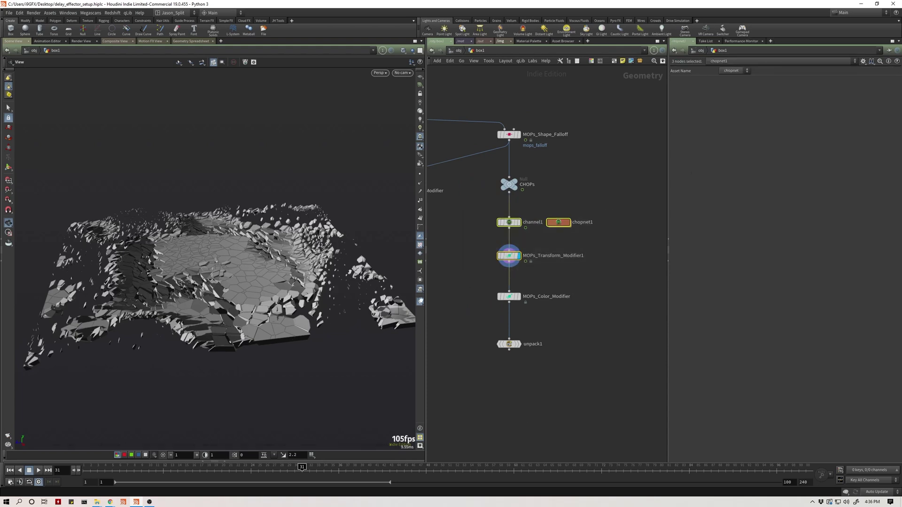
pyautogui.moveTo(617, 276); pyautogui.dragTo(540, 274, button='middle')
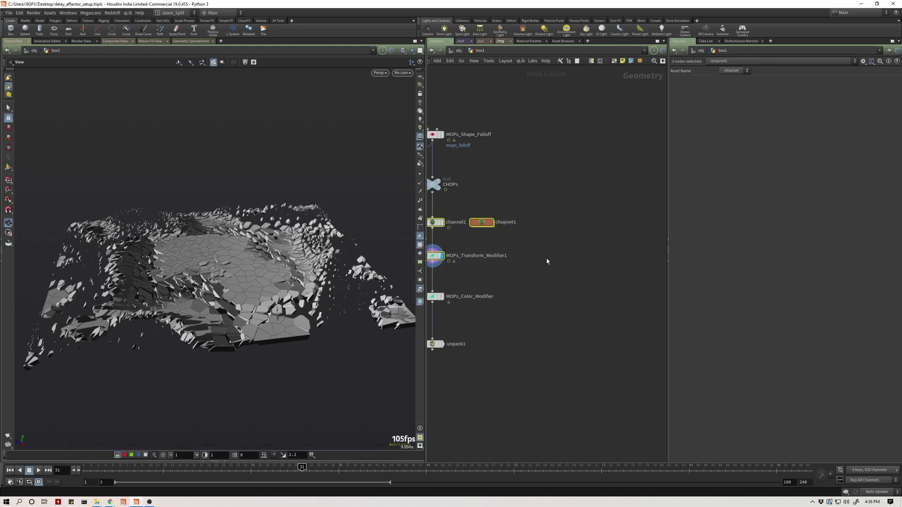
pyautogui.press('Tab')
pyautogui.moveTo(551, 259)
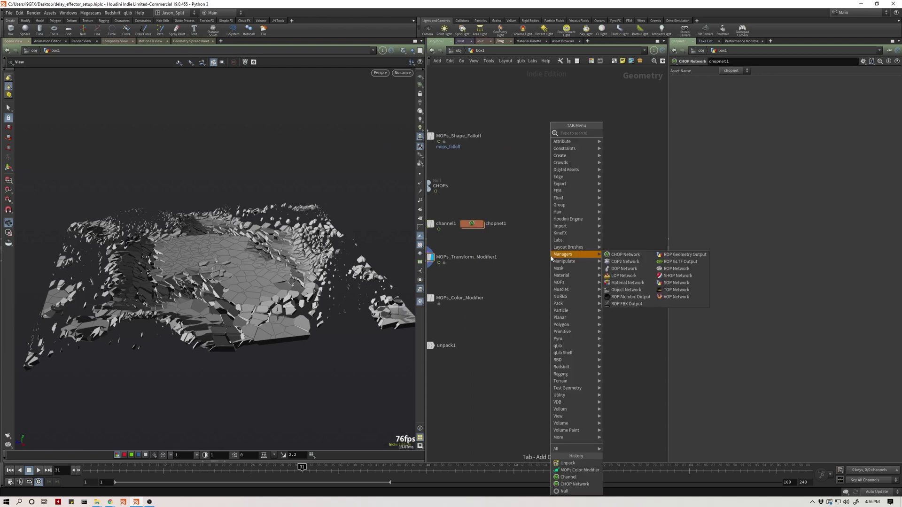
pyautogui.write('h')
pyautogui.press('BackSpace')
pyautogui.write('jh')
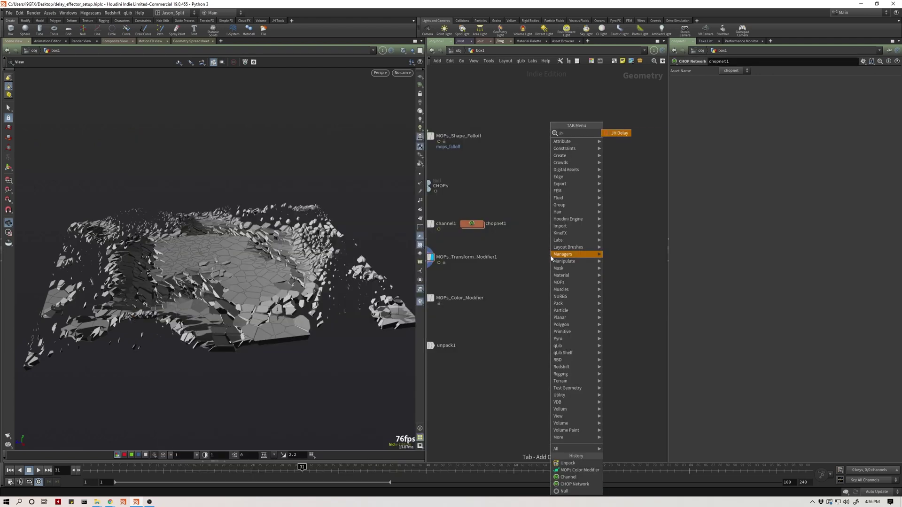
pyautogui.press('Return')
pyautogui.click(551, 257)
pyautogui.scroll(4, 551, 258)
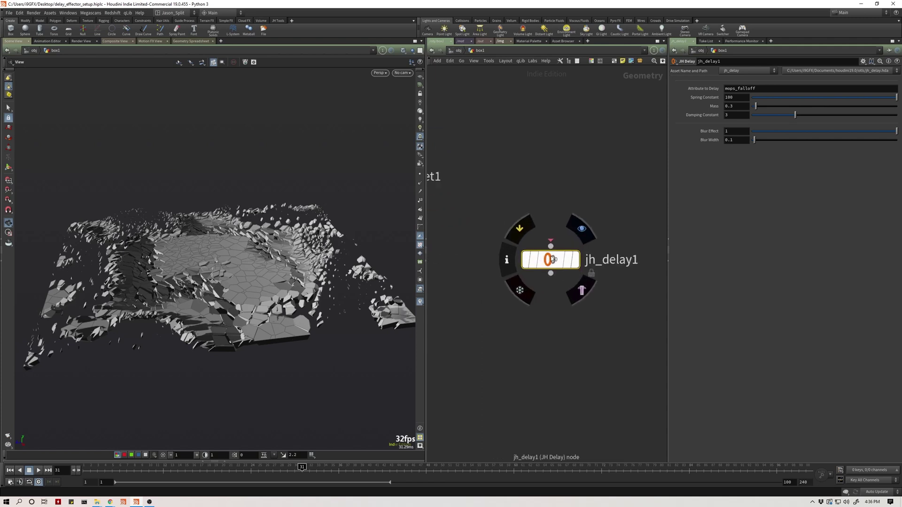
# - Dive into jh_delay1's spring_chop network, return to box1, and zoom the network out
pyautogui.moveTo(576, 317); pyautogui.dragTo(563, 316, button='middle')
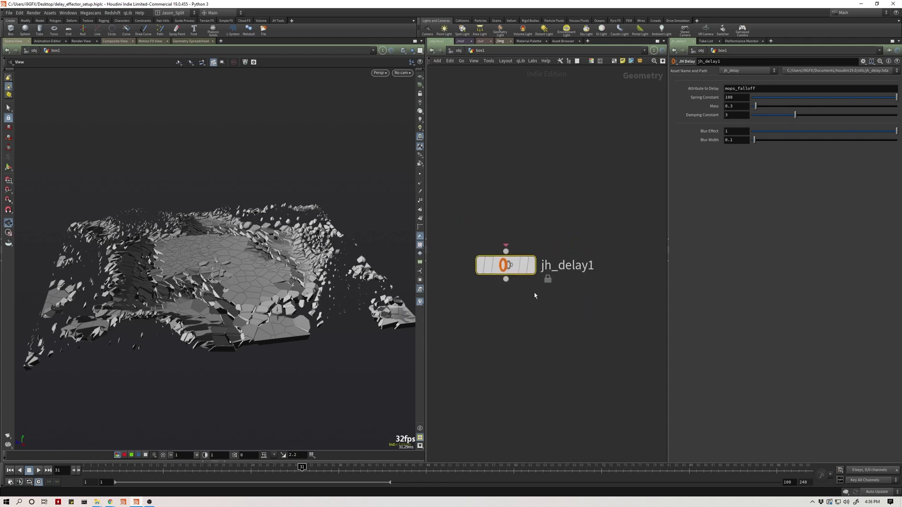
pyautogui.scroll(1, 534, 295)
pyautogui.doubleClick(502, 259)
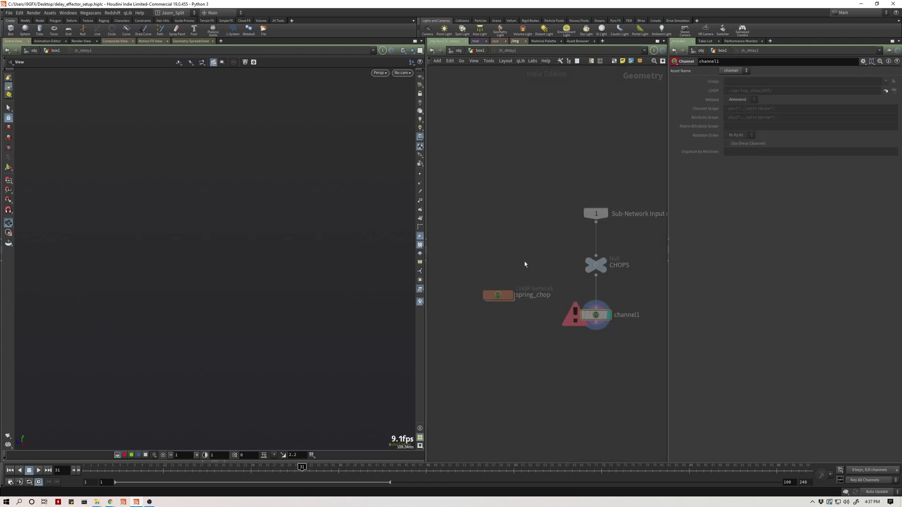
pyautogui.doubleClick(466, 263)
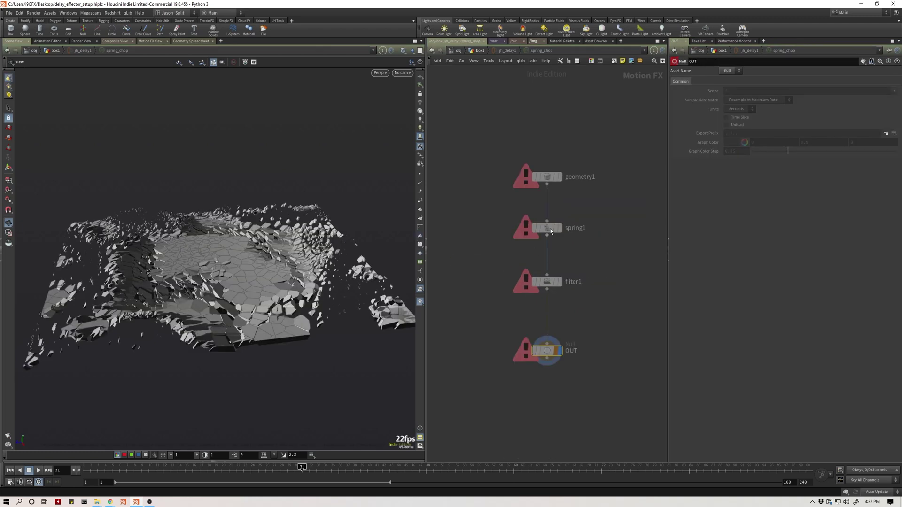
pyautogui.press('u')
pyautogui.press('u')
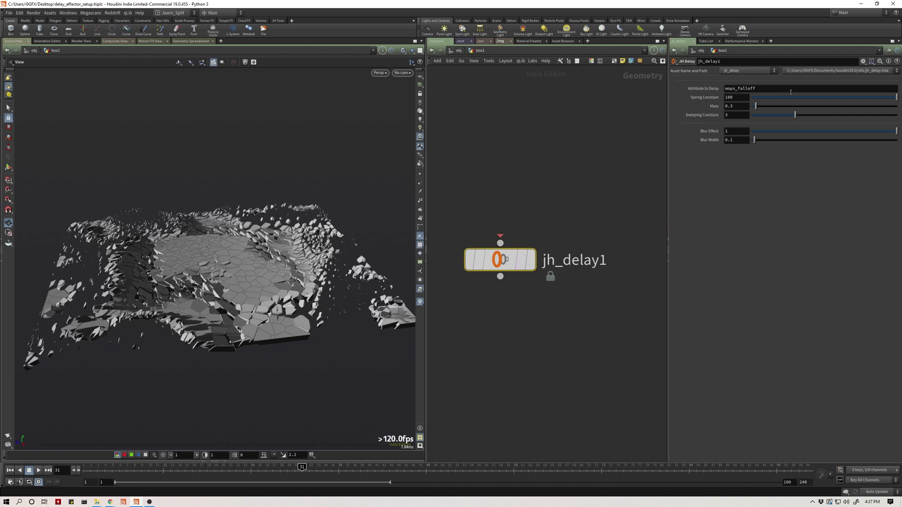
pyautogui.moveTo(505, 259)
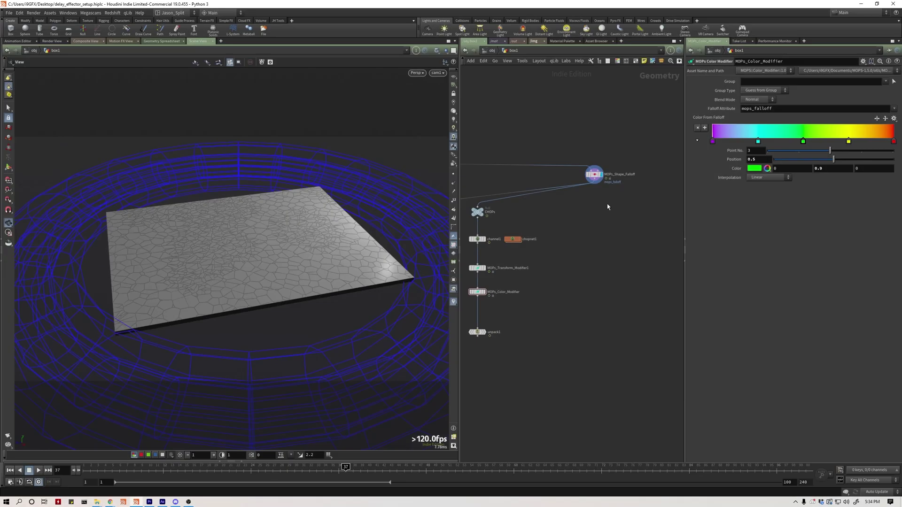
pyautogui.scroll(-3, 583, 220)
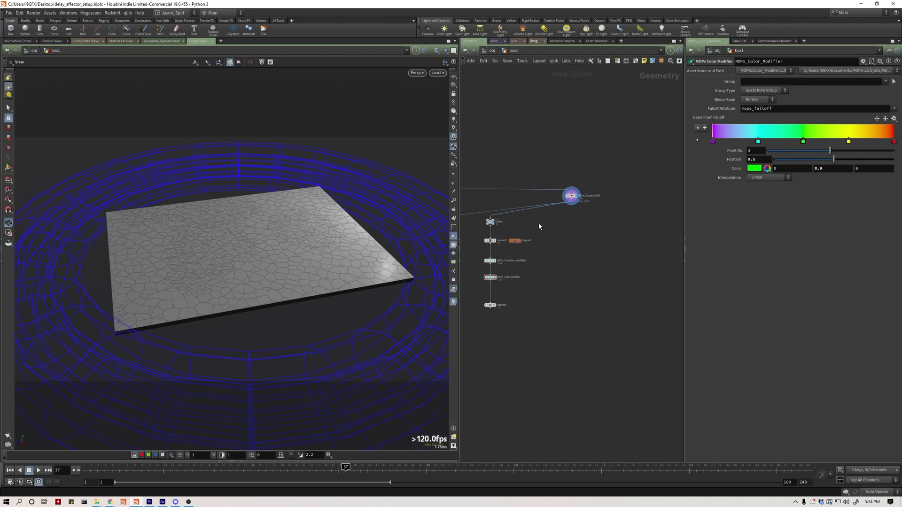
# - Cut MOPs_Shape_Falloff's output wires, move it aside, and scrub to preview the growing ring
pyautogui.press('y')
pyautogui.moveTo(539, 223); pyautogui.dragTo(515, 191)
pyautogui.moveTo(559, 222); pyautogui.dragTo(530, 222, button='middle')
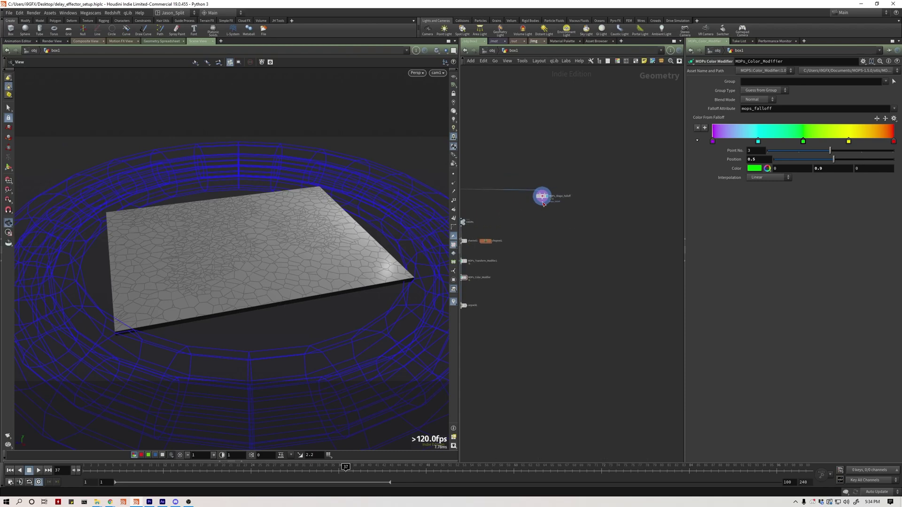
pyautogui.moveTo(547, 199); pyautogui.dragTo(595, 198)
pyautogui.moveTo(559, 273); pyautogui.dragTo(503, 272, button='middle')
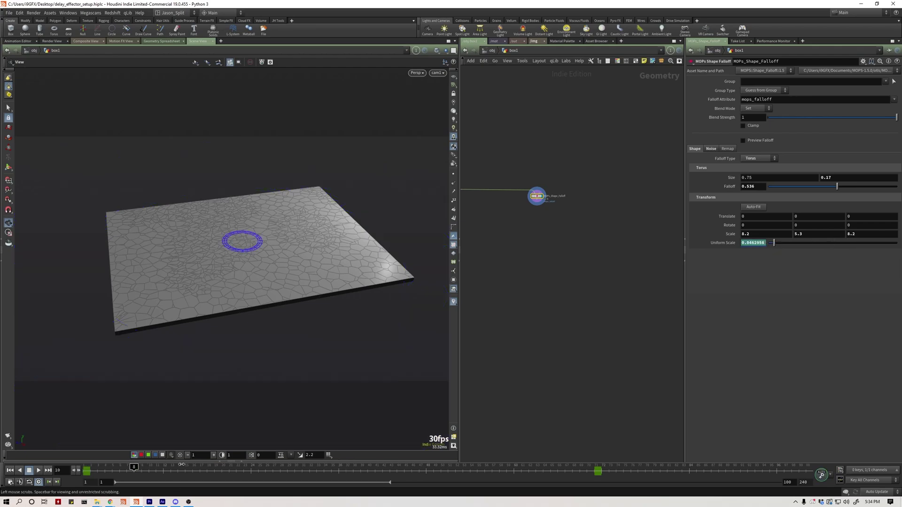
pyautogui.moveTo(369, 460); pyautogui.dragTo(166, 455)
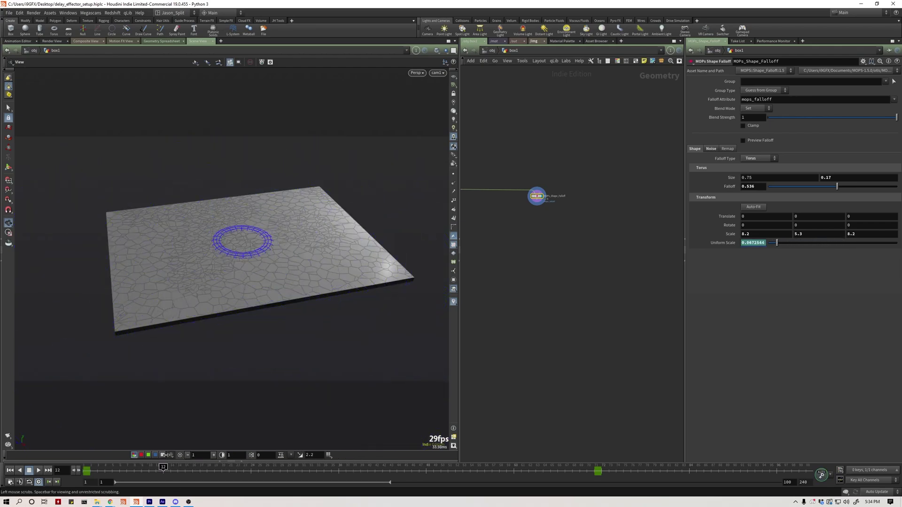
# - Add a JH Delay node below MOPs_Shape_Falloff
pyautogui.press('Tab')
pyautogui.write('jh')
pyautogui.press('Return')
pyautogui.click(535, 232)
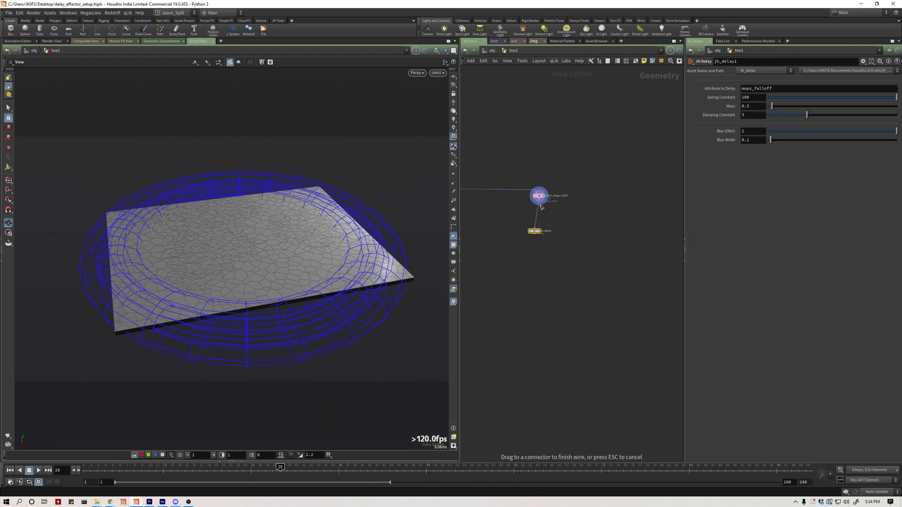
# - Wire MOPs_Shape_Falloff into jh_delay1 and frame the plate in the 3D view
pyautogui.moveTo(537, 234); pyautogui.dragTo(542, 220)
pyautogui.moveTo(259, 256); pyautogui.dragTo(300, 229, button='right')
pyautogui.moveTo(277, 246); pyautogui.dragTo(278, 238)
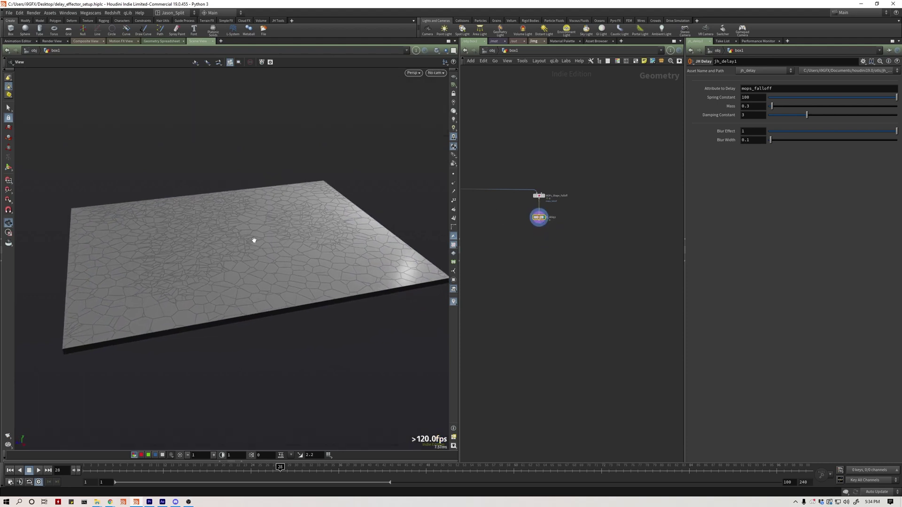
pyautogui.moveTo(555, 253); pyautogui.dragTo(580, 235, button='middle')
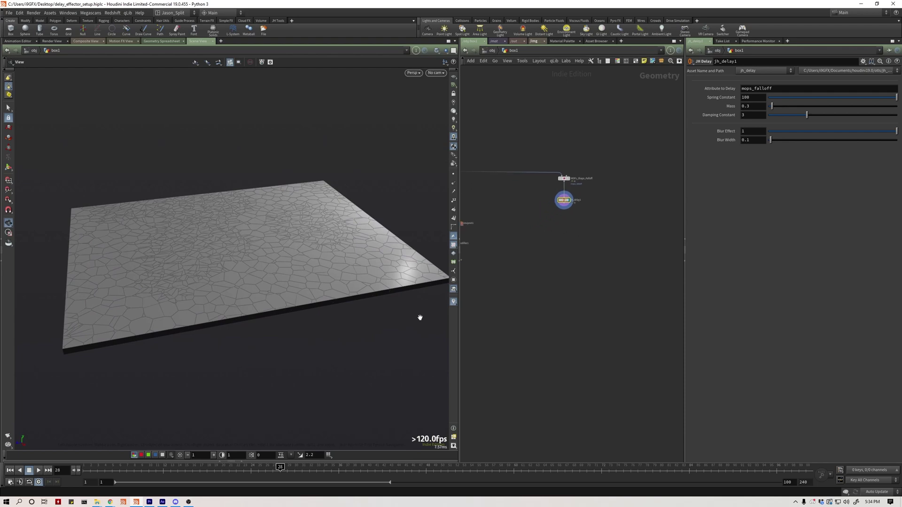
# - Add a MOPs Transform Modifier below jh_delay1
pyautogui.press('Tab')
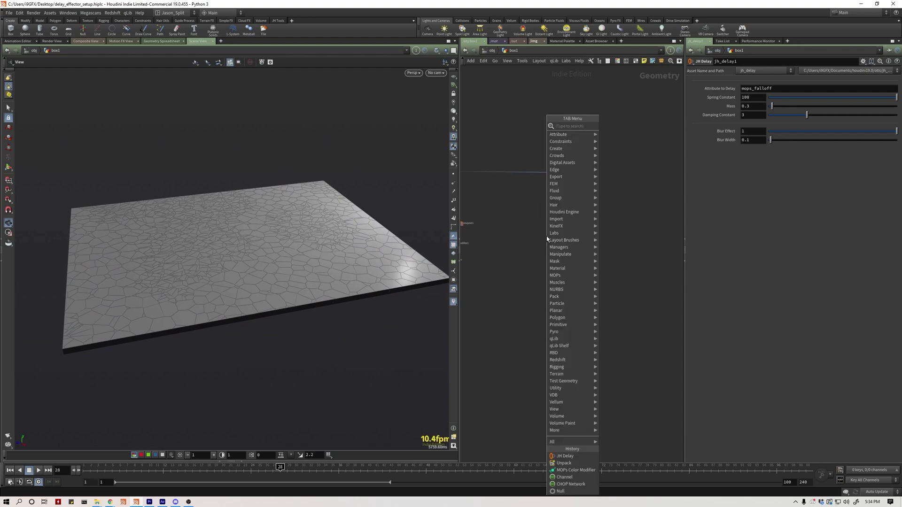
pyautogui.write('tr')
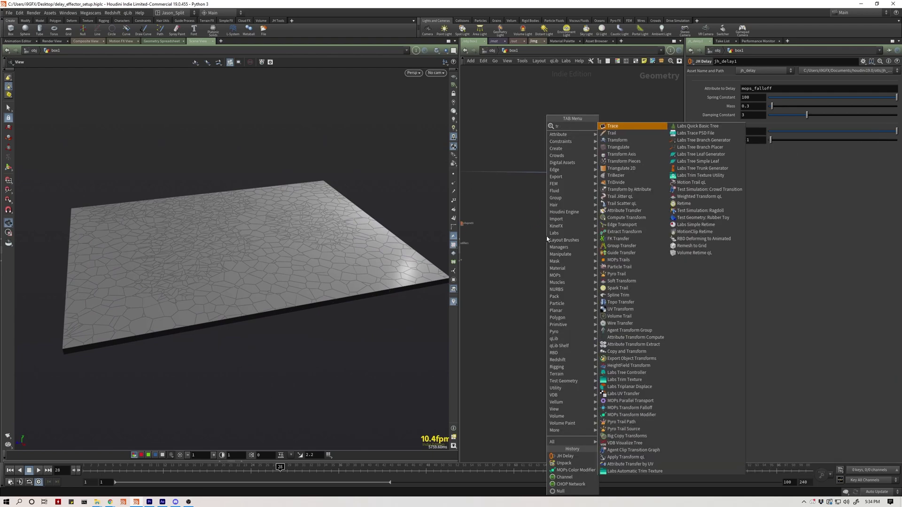
pyautogui.write('an')
pyautogui.press('BackSpace')
pyautogui.press('BackSpace')
pyautogui.press('BackSpace')
pyautogui.press('BackSpace')
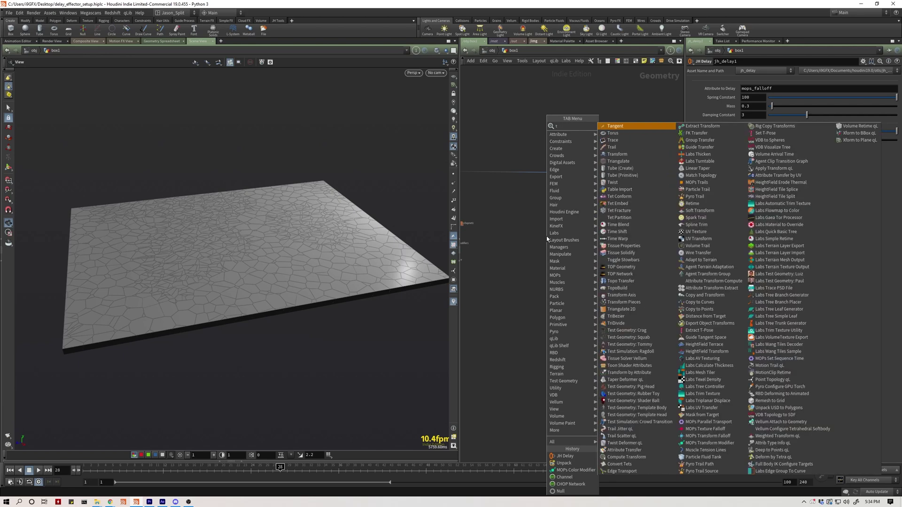
pyautogui.write('mops tra')
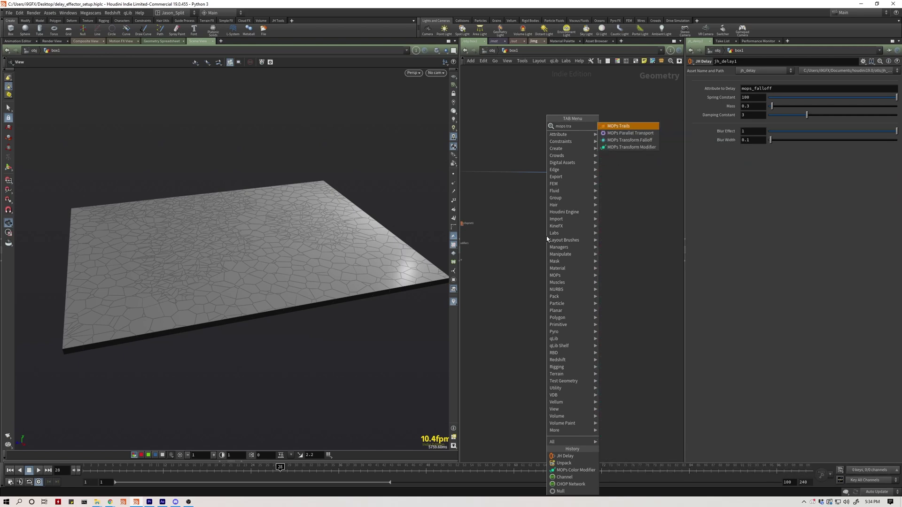
pyautogui.press('Down')
pyautogui.press('Down')
pyautogui.press('Down')
pyautogui.press('Return')
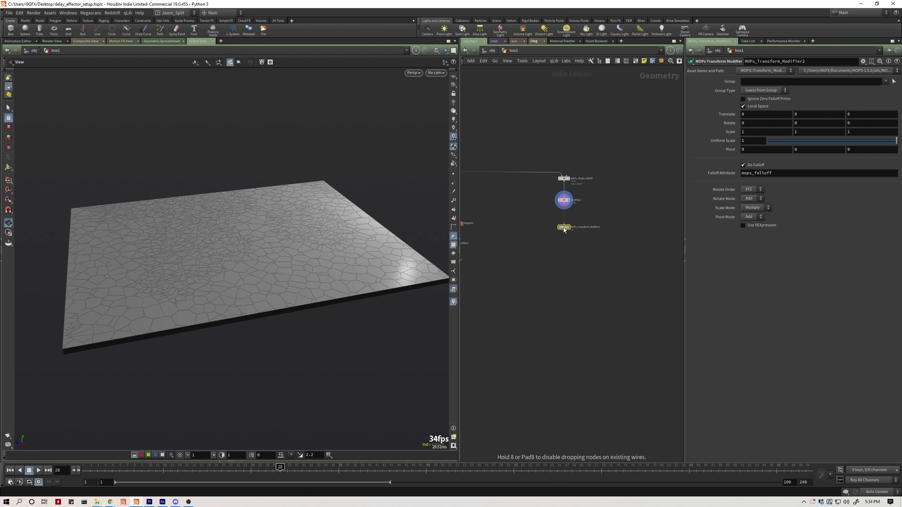
pyautogui.click(565, 230)
pyautogui.scroll(3, 573, 219)
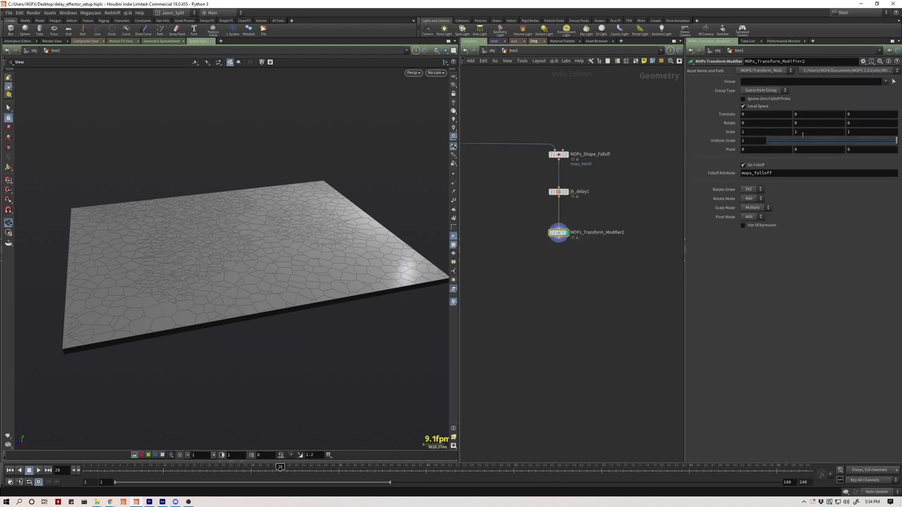
# - Give MOPs_Transform_Modifier2 Uniform Scale 0.118 and Translate Y 0.2, play, then select jh_delay1
pyautogui.moveTo(803, 140); pyautogui.dragTo(783, 141)
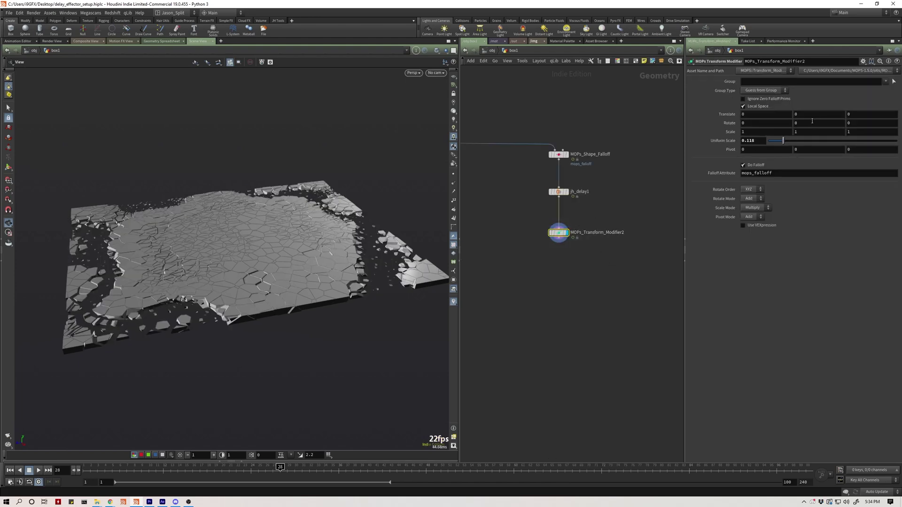
pyautogui.moveTo(813, 116)
pyautogui.mouseDown(button='middle')
pyautogui.moveTo(813, 123)
pyautogui.moveTo(830, 118)
pyautogui.mouseUp(button='middle')
pyautogui.press('Up')
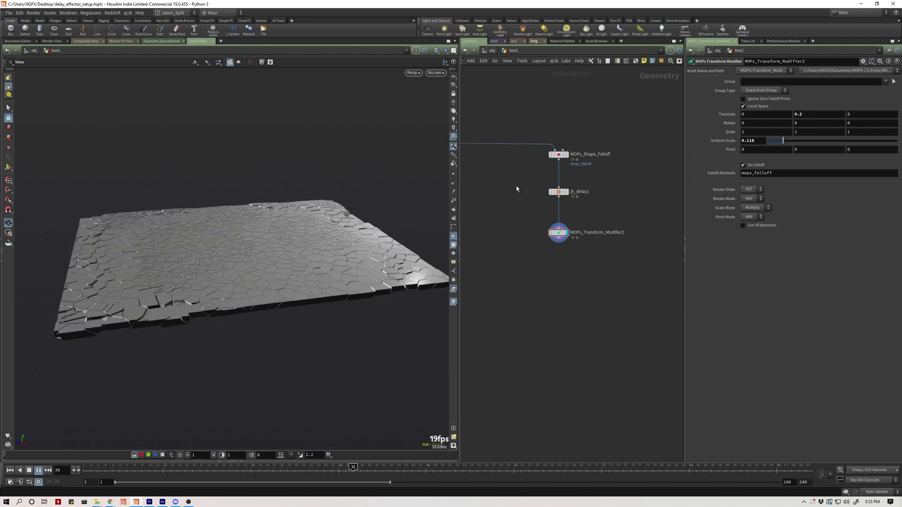
pyautogui.click(558, 192)
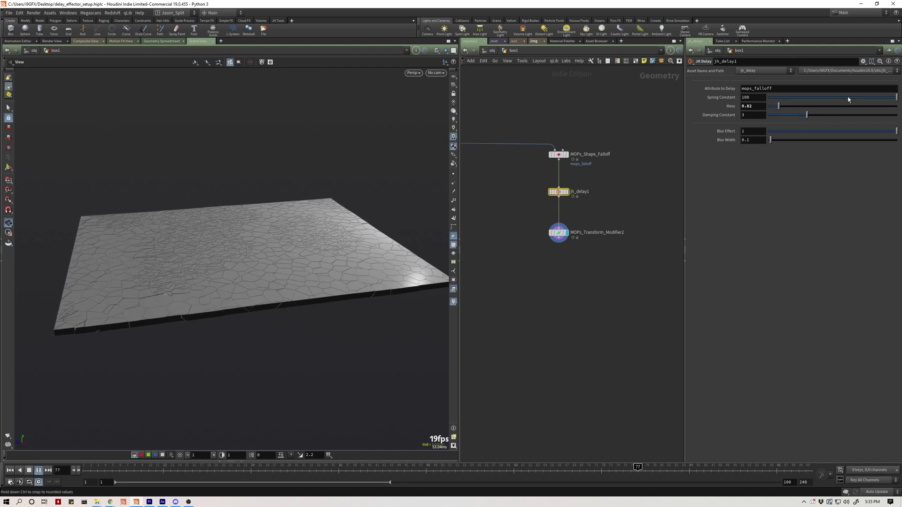
# - Set jh_delay1's spring constant to 55.9 and blur width to 0.86, then view its internal network
pyautogui.moveTo(849, 99); pyautogui.dragTo(841, 98)
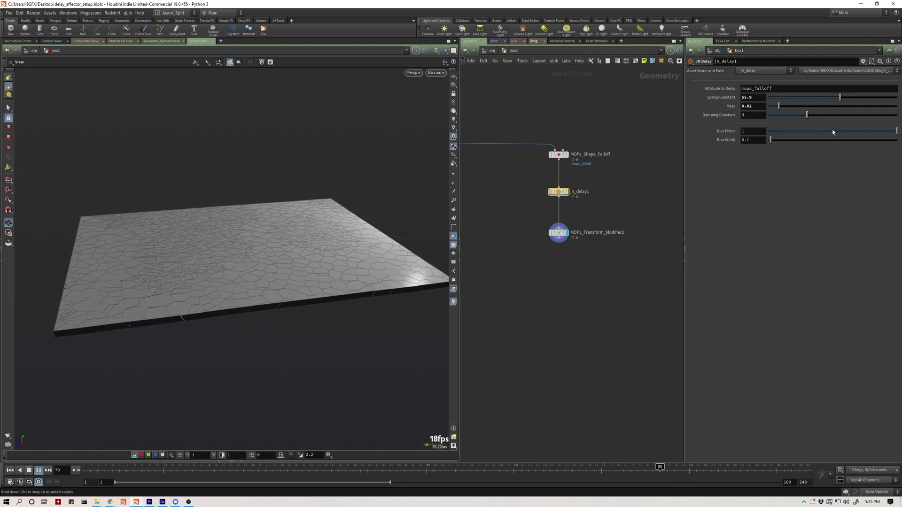
pyautogui.moveTo(833, 132); pyautogui.dragTo(766, 132)
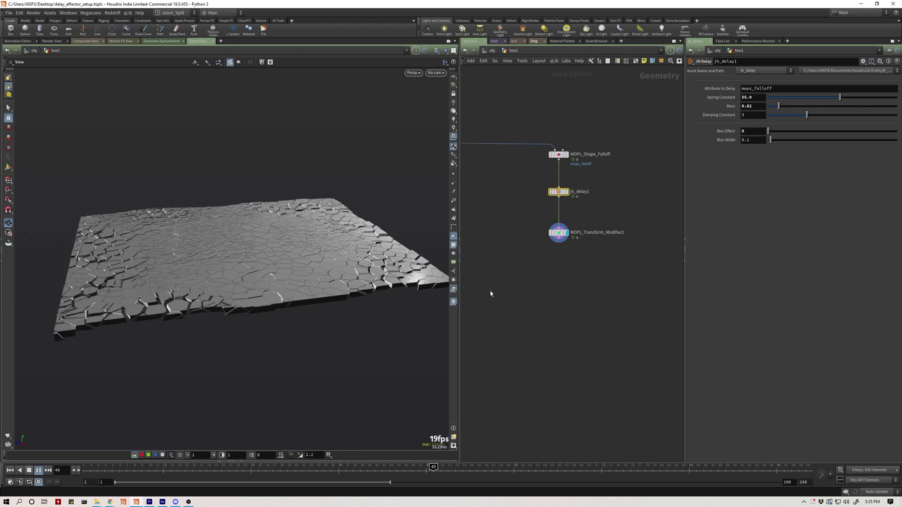
pyautogui.moveTo(788, 134); pyautogui.dragTo(901, 133)
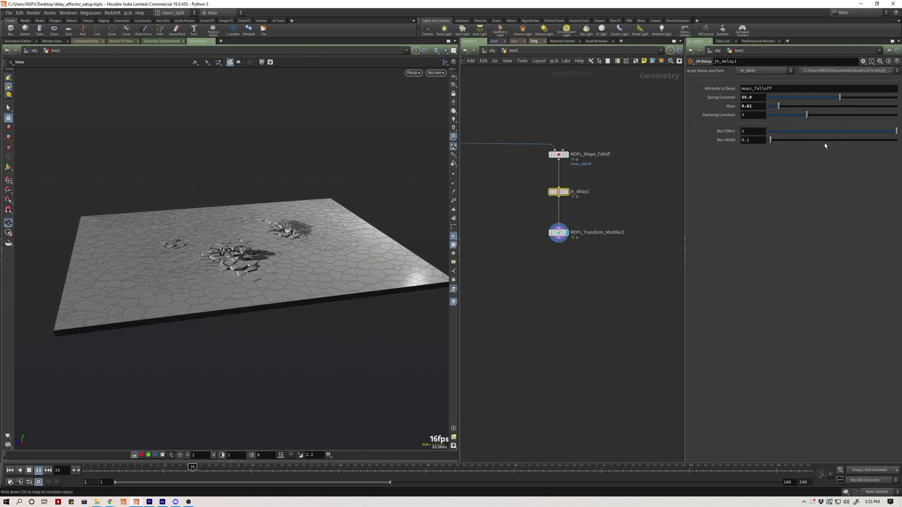
pyautogui.moveTo(771, 140); pyautogui.dragTo(790, 141)
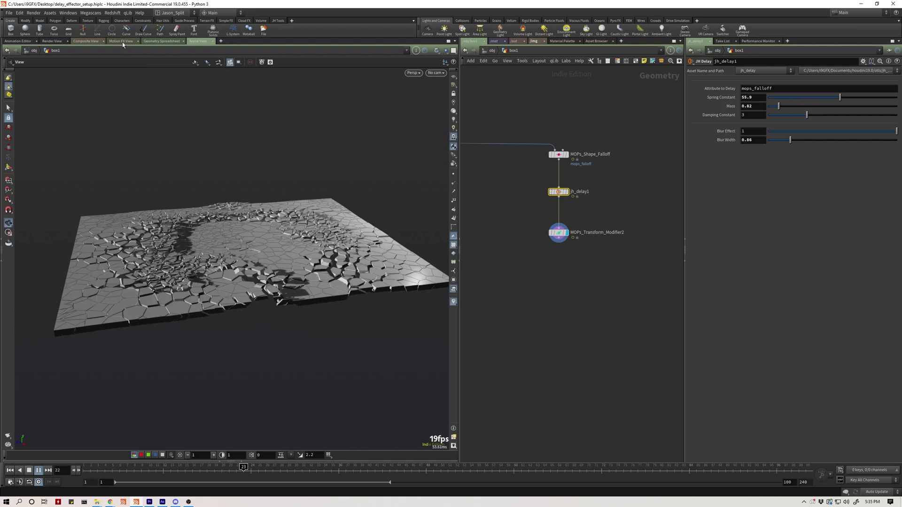
pyautogui.doubleClick(560, 193)
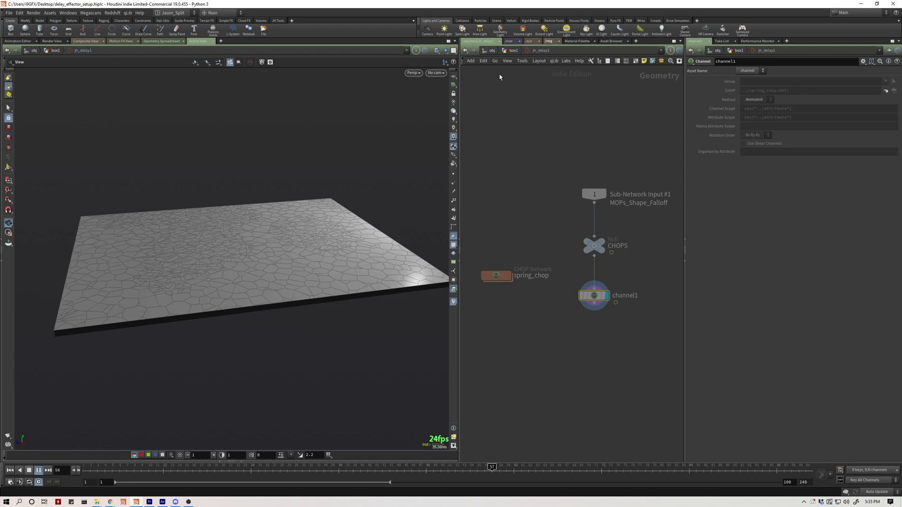
# - Show the spring_chop response curve inside jh_delay1 in the Motion FX View
pyautogui.click(512, 51)
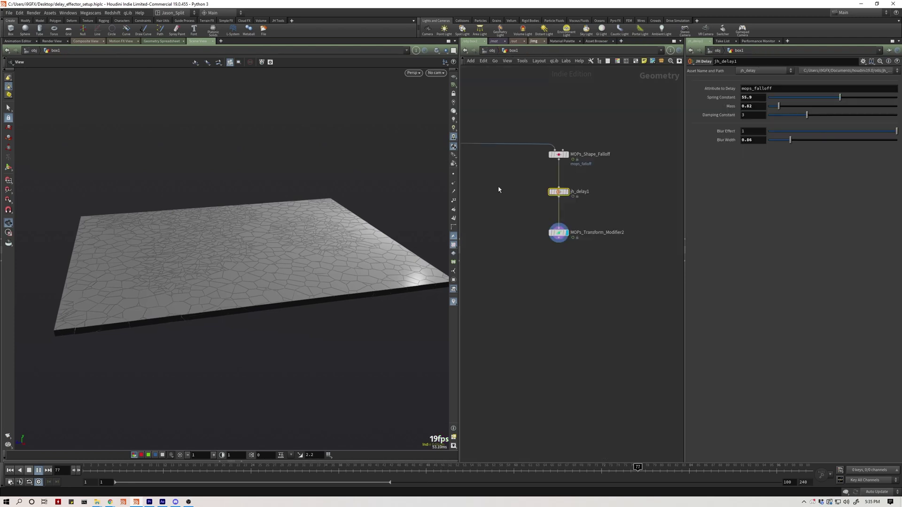
pyautogui.click(121, 41)
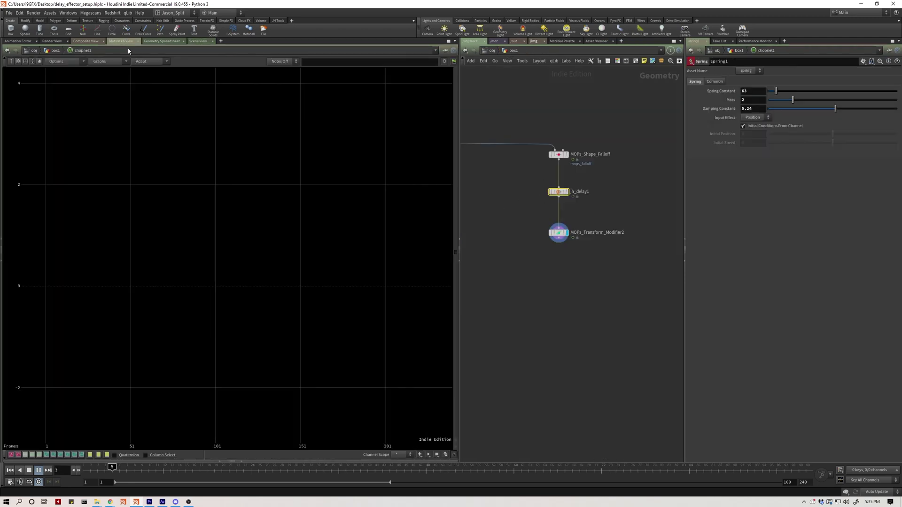
pyautogui.doubleClick(561, 192)
pyautogui.doubleClick(505, 273)
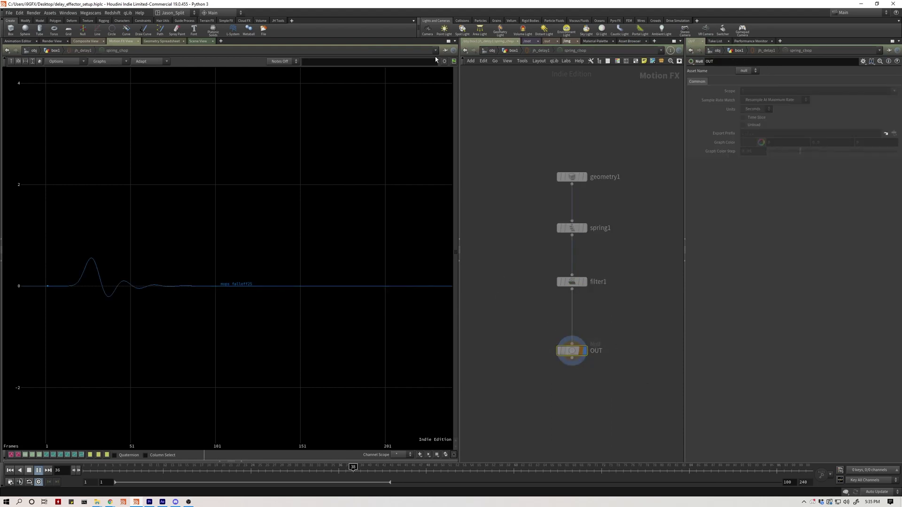
# - Back at the box1 level, set jh_delay1's mass to 0.74 and damping constant to 2.47
pyautogui.click(535, 53)
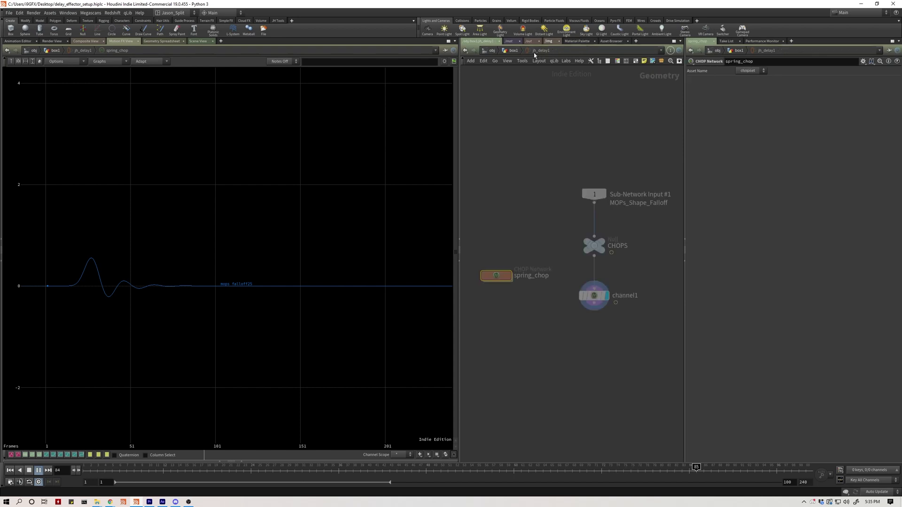
pyautogui.click(518, 52)
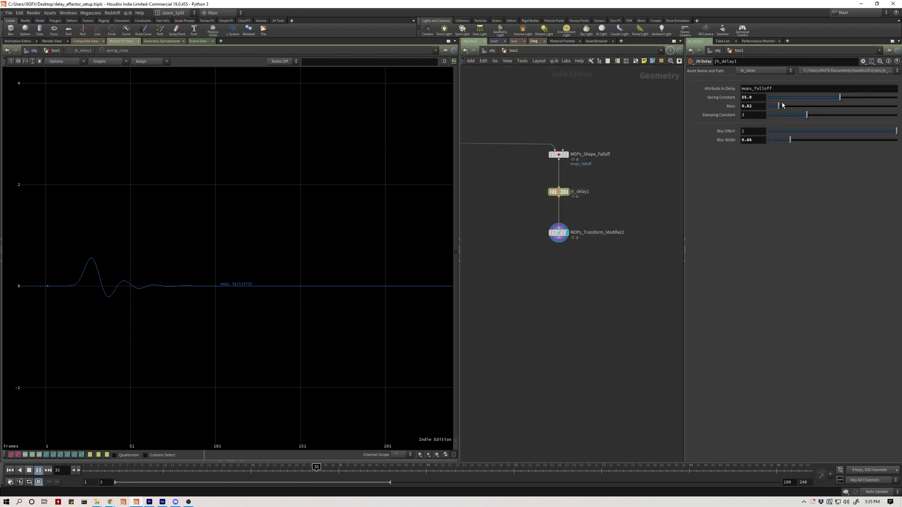
pyautogui.moveTo(778, 105); pyautogui.dragTo(799, 115)
# - Switch the left pane back to the 3D scene and frame all nodes in the network
pyautogui.click(196, 41)
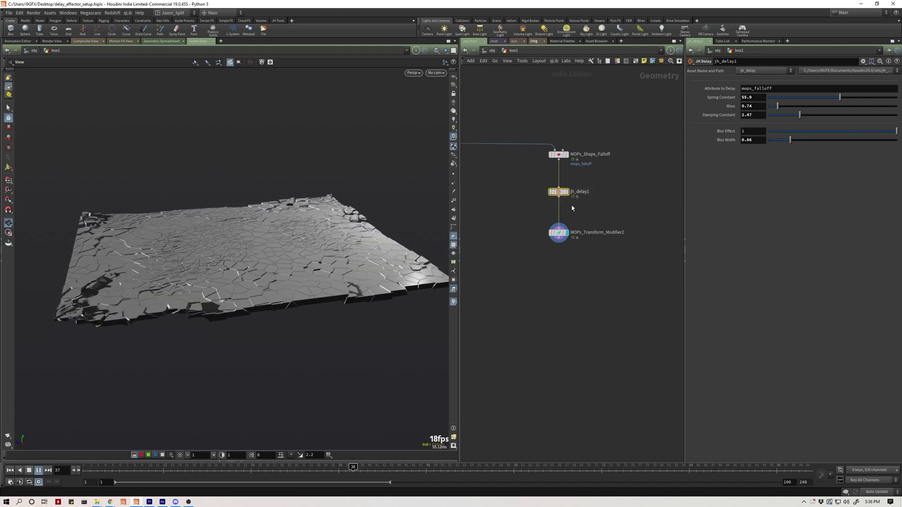
pyautogui.scroll(5, 574, 207)
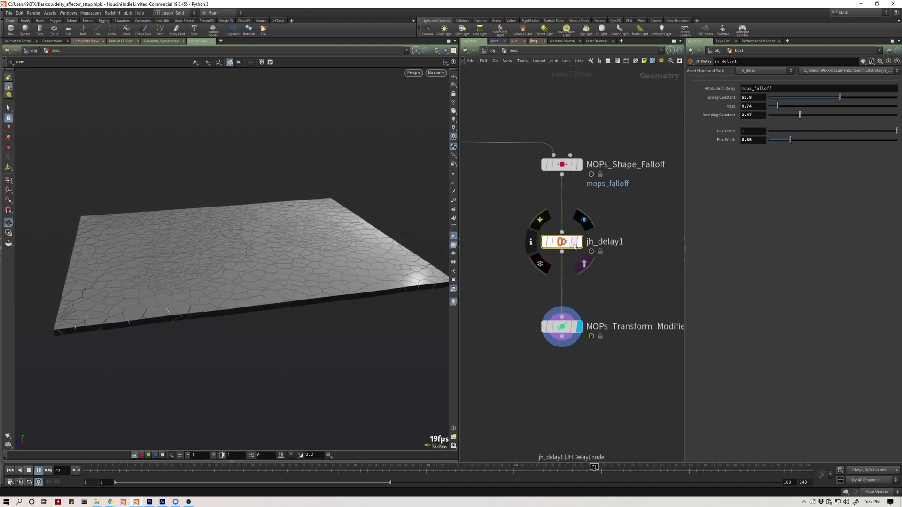
pyautogui.scroll(2, 573, 243)
pyautogui.scroll(-1, 572, 242)
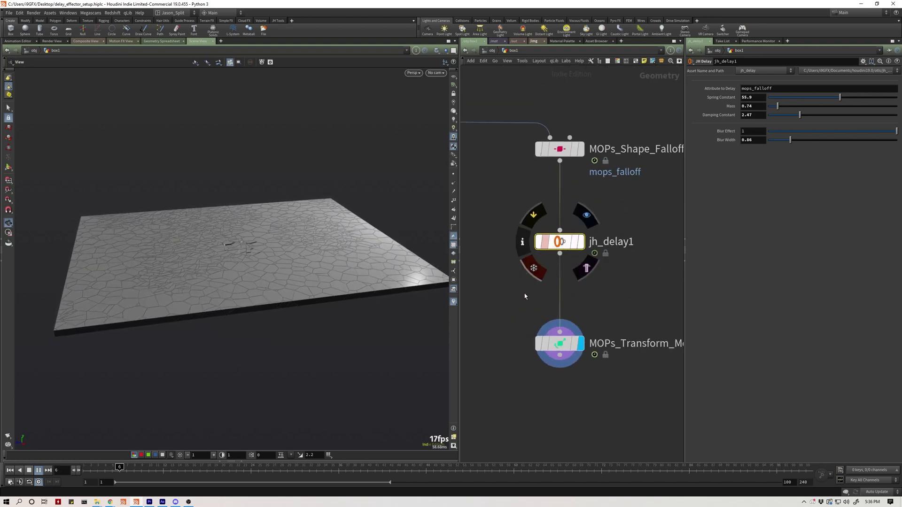
pyautogui.moveTo(517, 272); pyautogui.dragTo(687, 259, button='middle')
pyautogui.scroll(-2, 521, 270)
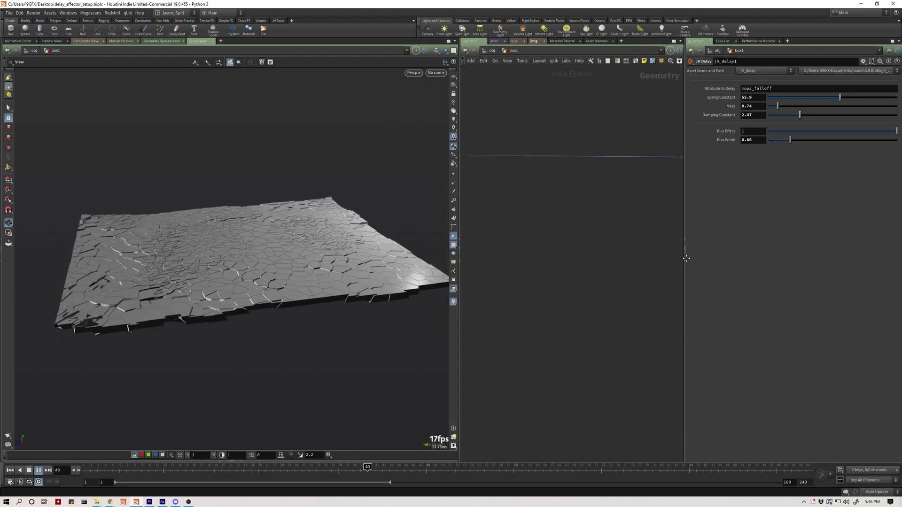
pyautogui.press('h')
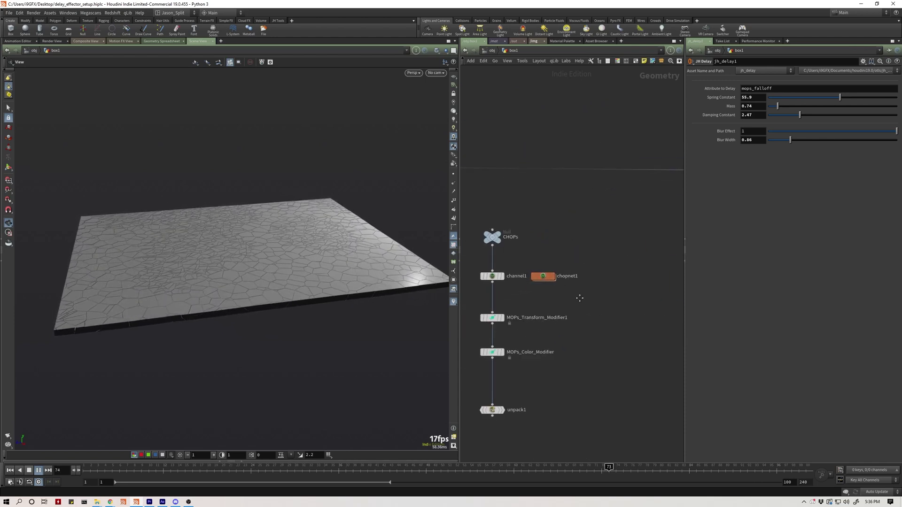
# - Center the network view on the falloff, jh_delay1 and transform nodes with nothing selected
pyautogui.moveTo(580, 298); pyautogui.dragTo(650, 276, button='middle')
pyautogui.scroll(-2, 531, 272)
pyautogui.moveTo(589, 281); pyautogui.dragTo(462, 280, button='middle')
pyautogui.moveTo(514, 277); pyautogui.dragTo(487, 268, button='middle')
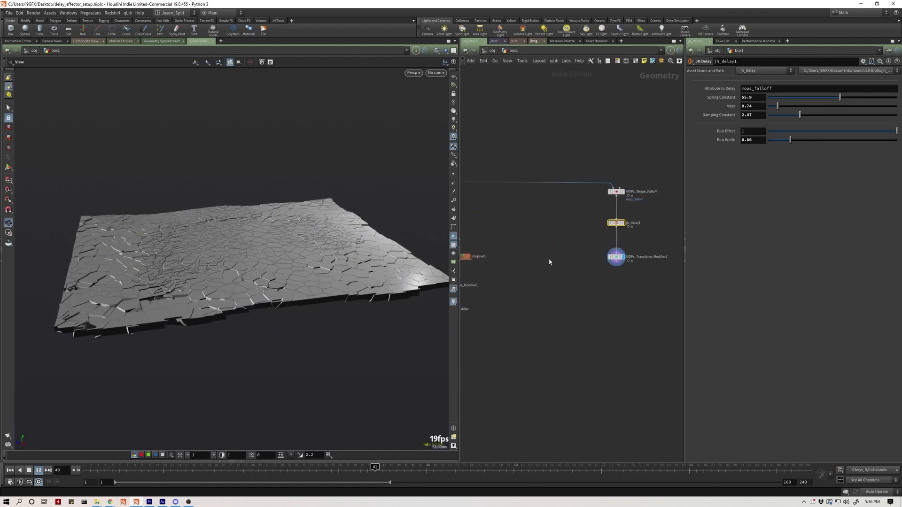
pyautogui.moveTo(571, 258); pyautogui.dragTo(505, 294, button='middle')
pyautogui.scroll(5, 546, 268)
pyautogui.click(523, 333)
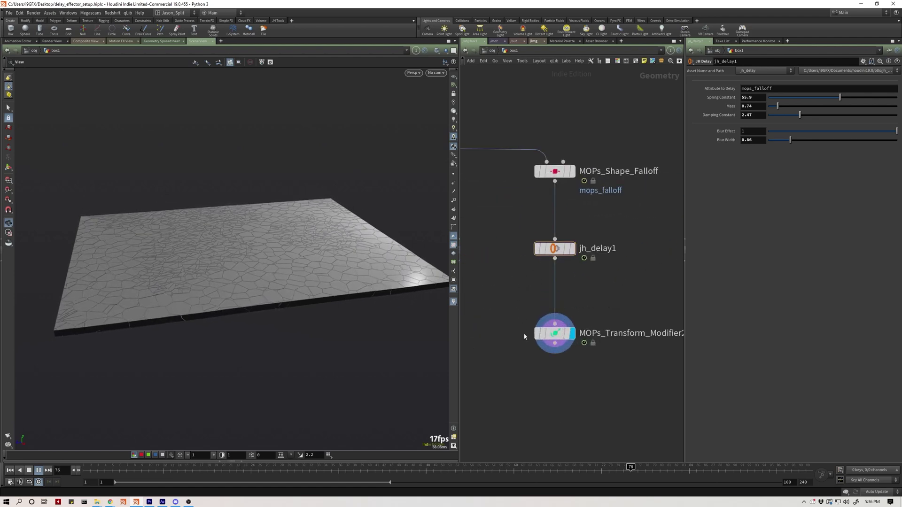
pyautogui.moveTo(553, 392); pyautogui.dragTo(549, 346, button='middle')
pyautogui.scroll(2, 548, 346)
pyautogui.press('Tab')
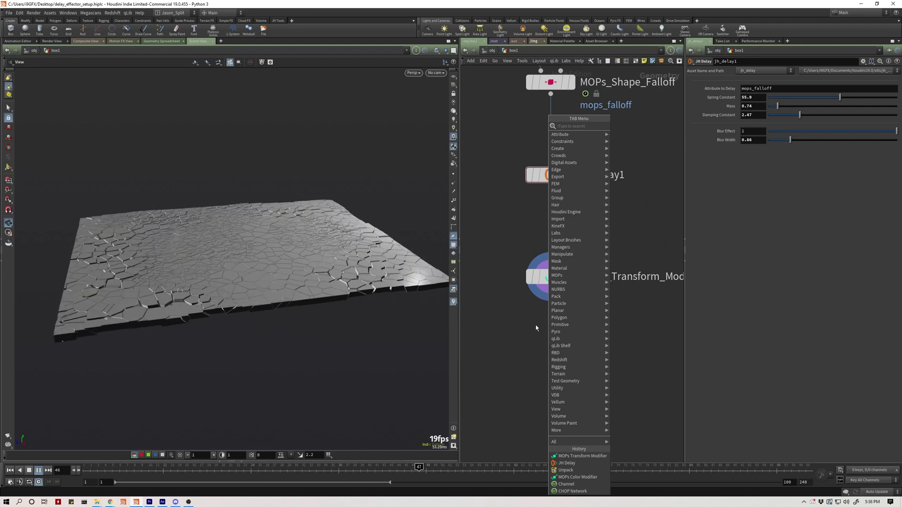
# - Set MOPs_Transform_Modifier2's Rotate X to 90
pyautogui.press('Escape')
pyautogui.click(545, 278)
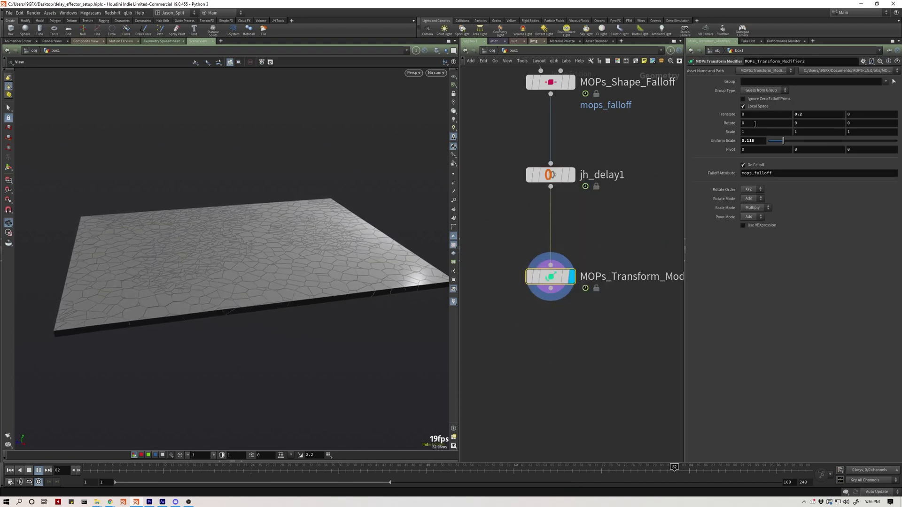
pyautogui.click(760, 124)
pyautogui.moveTo(570, 303); pyautogui.dragTo(527, 312, button='middle')
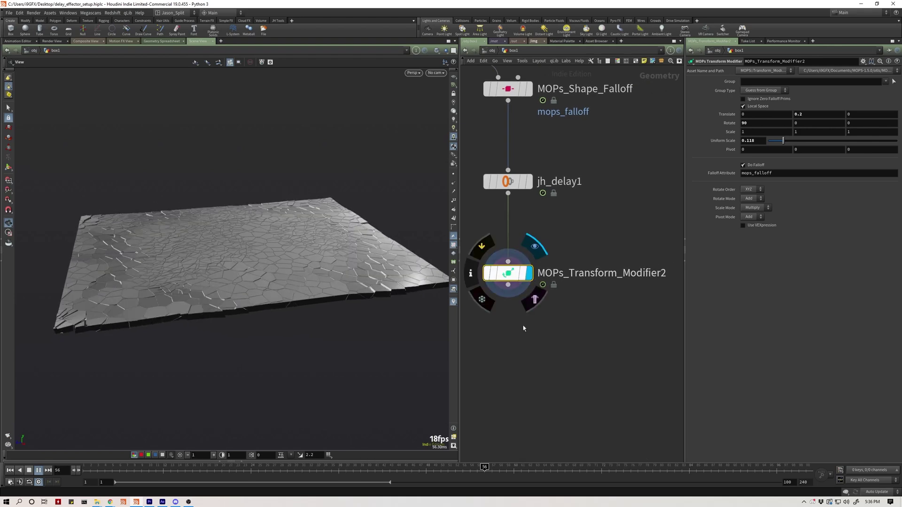
# - Add a MOPs Color Modifier wired below the transform modifier and display it
pyautogui.press('Tab')
pyautogui.write('color')
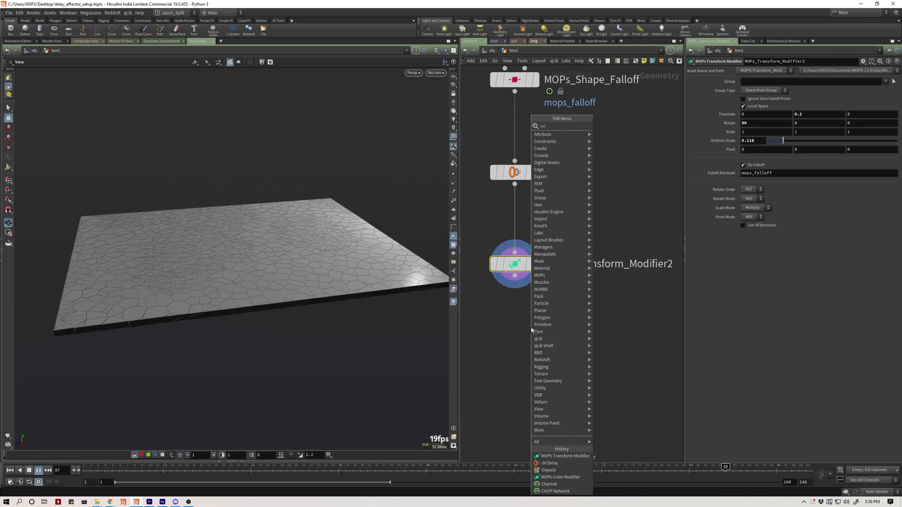
pyautogui.press('Return')
pyautogui.press('Return')
pyautogui.moveTo(524, 328); pyautogui.dragTo(516, 276)
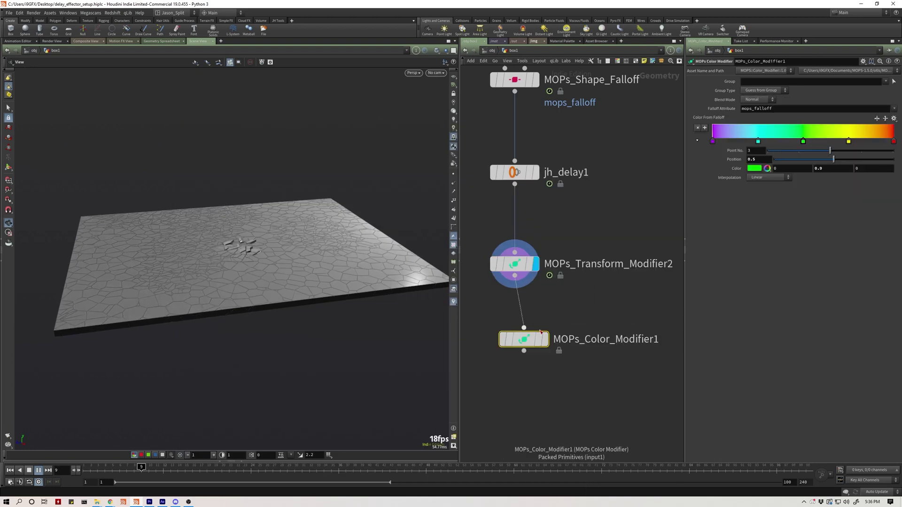
pyautogui.click(546, 339)
pyautogui.moveTo(533, 341); pyautogui.dragTo(524, 330)
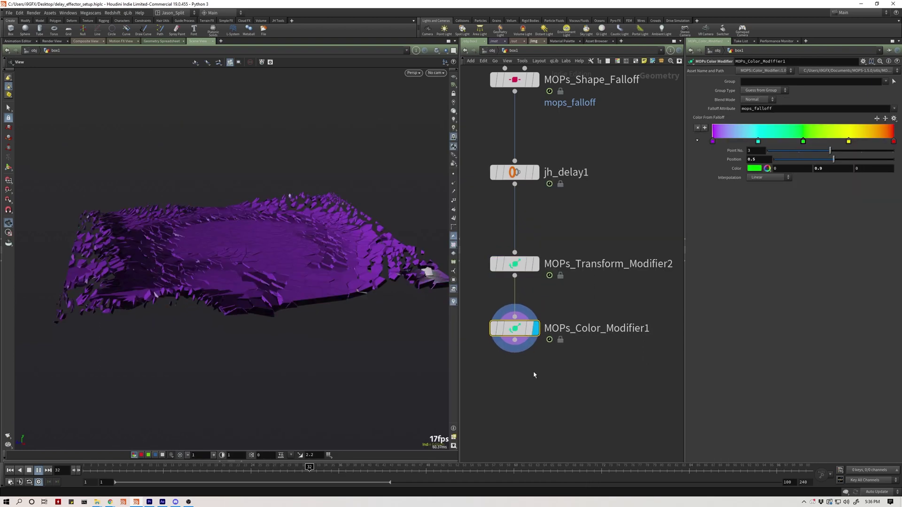
pyautogui.moveTo(532, 373); pyautogui.dragTo(561, 361, button='middle')
pyautogui.scroll(-3, 561, 360)
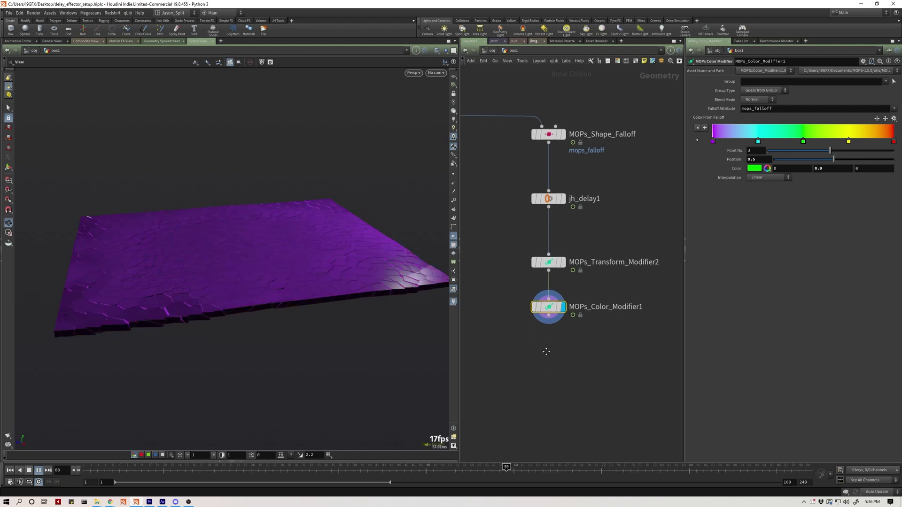
pyautogui.press('Tab')
# - Add a displayed Unpack node below MOPs_Color_Modifier1 that transfers the Cd attribute
pyautogui.write('u')
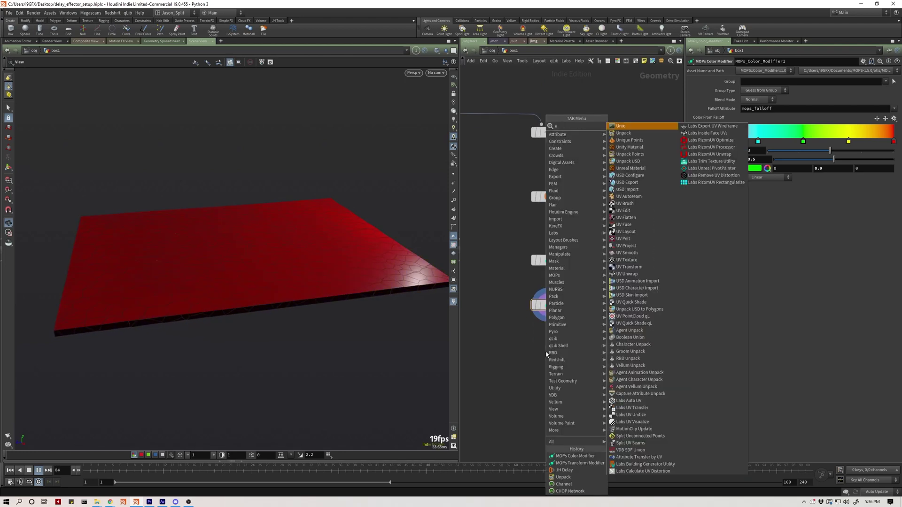
pyautogui.press('Down')
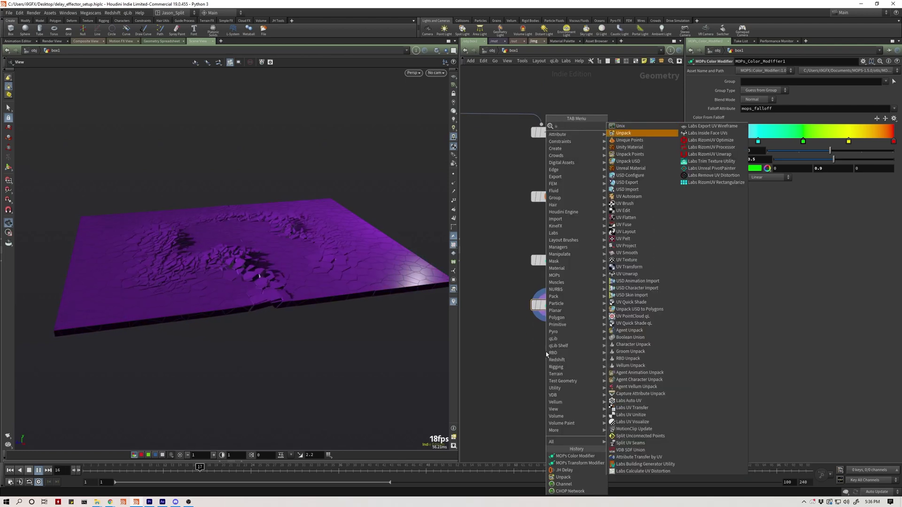
pyautogui.press('Return')
pyautogui.click(546, 354)
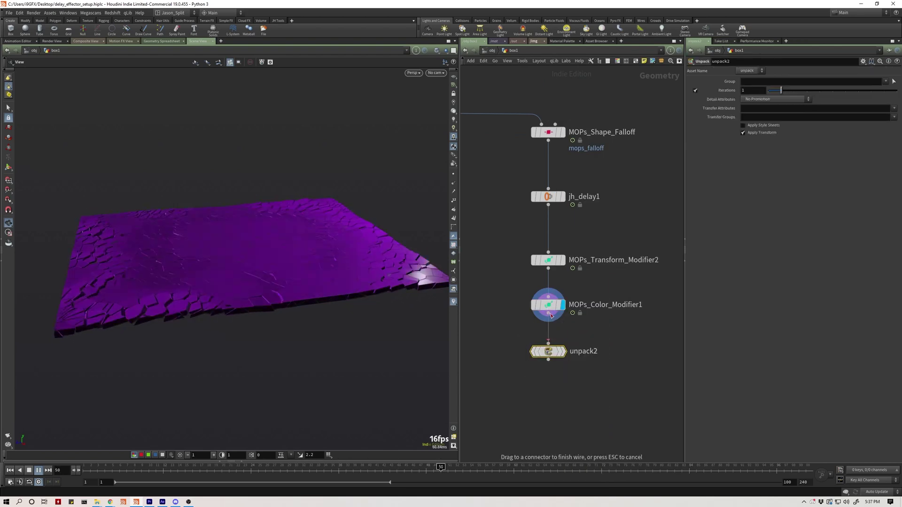
pyautogui.click(562, 351)
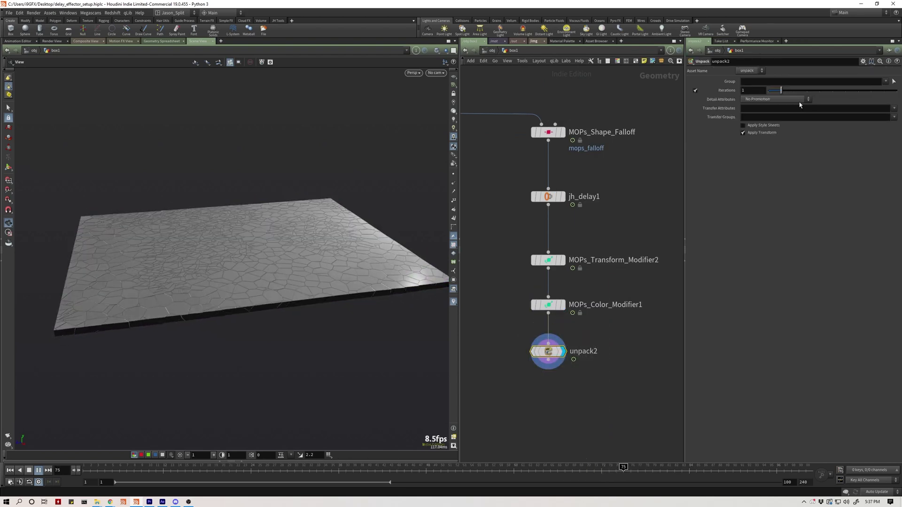
pyautogui.click(766, 112)
pyautogui.write('Cd')
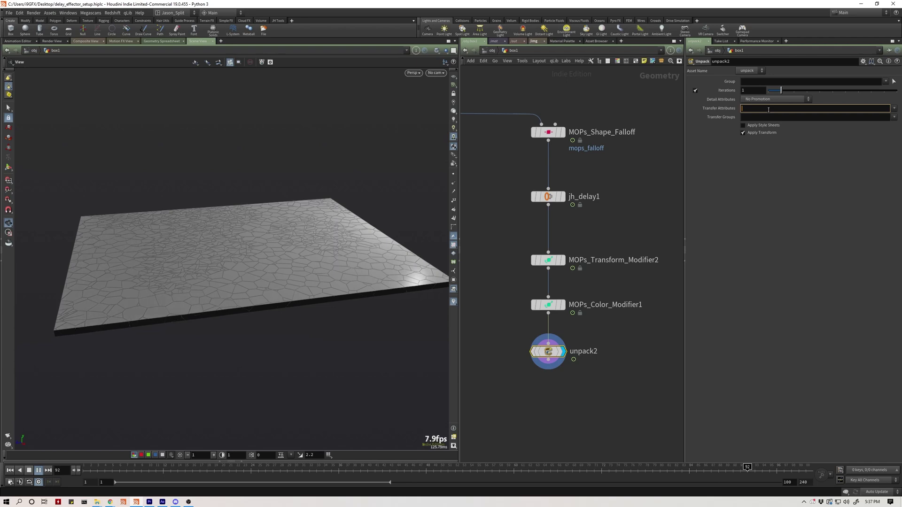
pyautogui.press('Return')
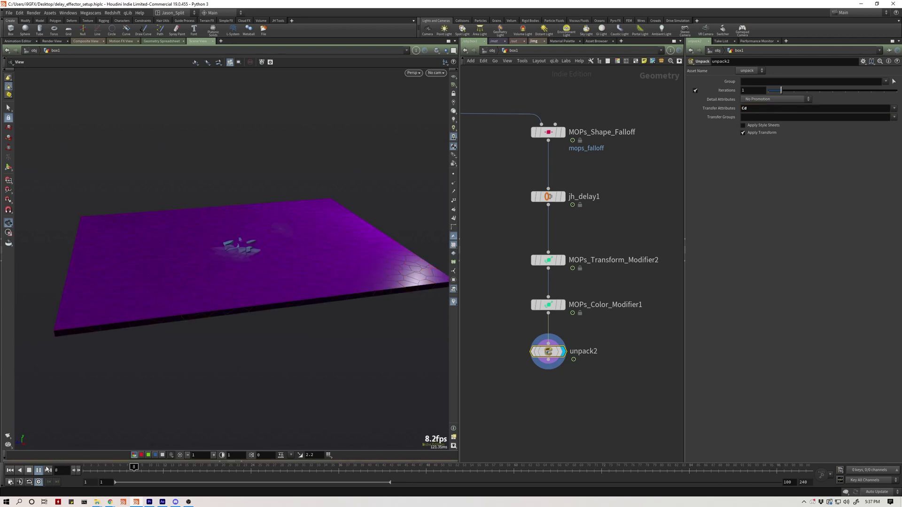
# - Check the geometry spreadsheet, compare upstream display flags, and replay the animation from frame 1
pyautogui.click(149, 460)
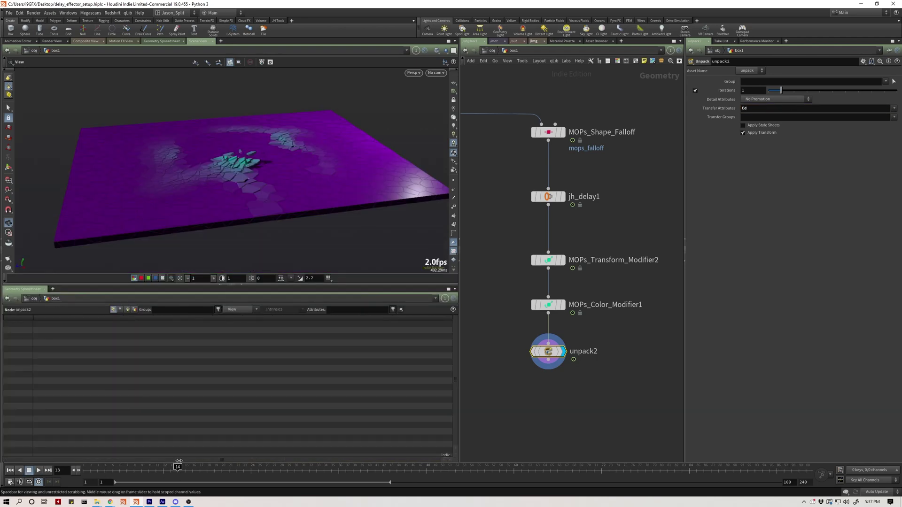
pyautogui.click(240, 288)
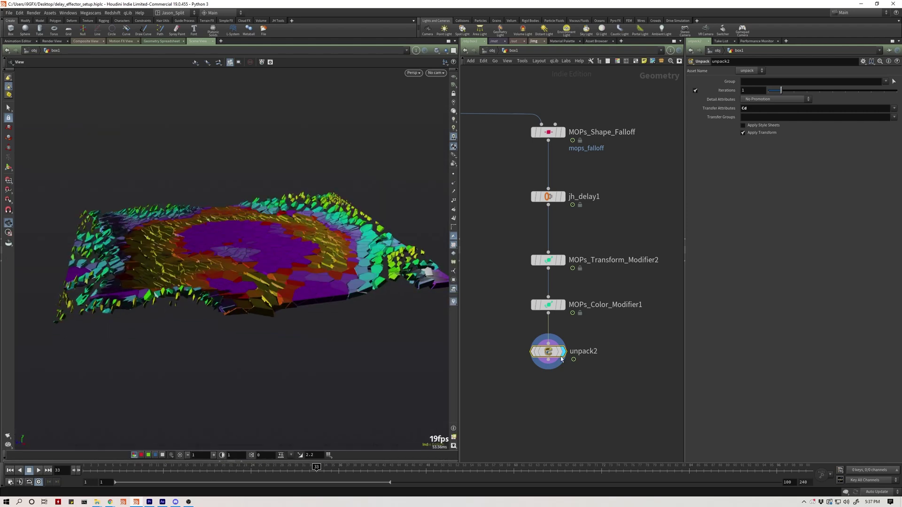
pyautogui.click(563, 305)
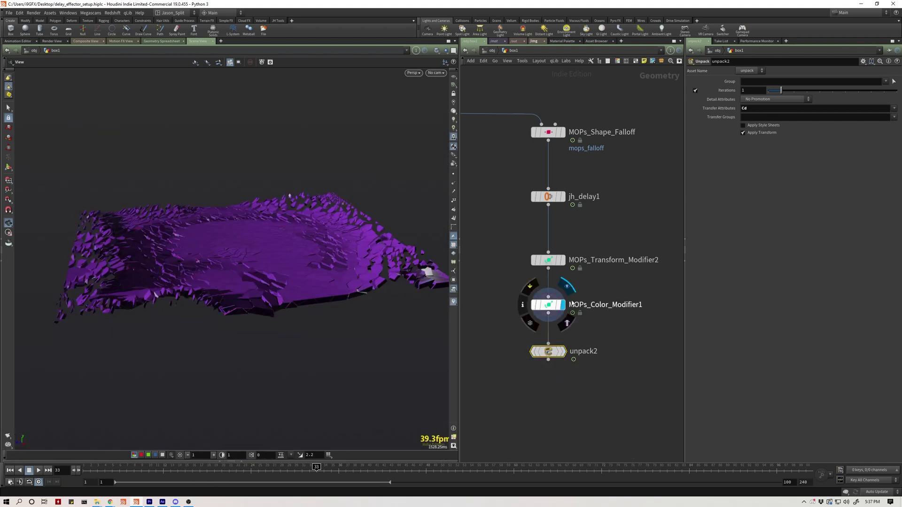
pyautogui.click(562, 259)
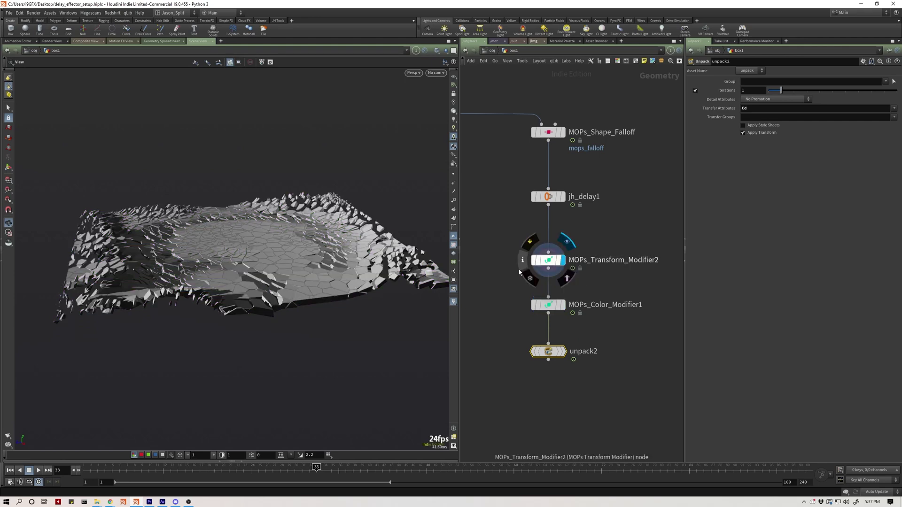
pyautogui.hotkey('ctrl', 'Up')
pyautogui.press('Up')
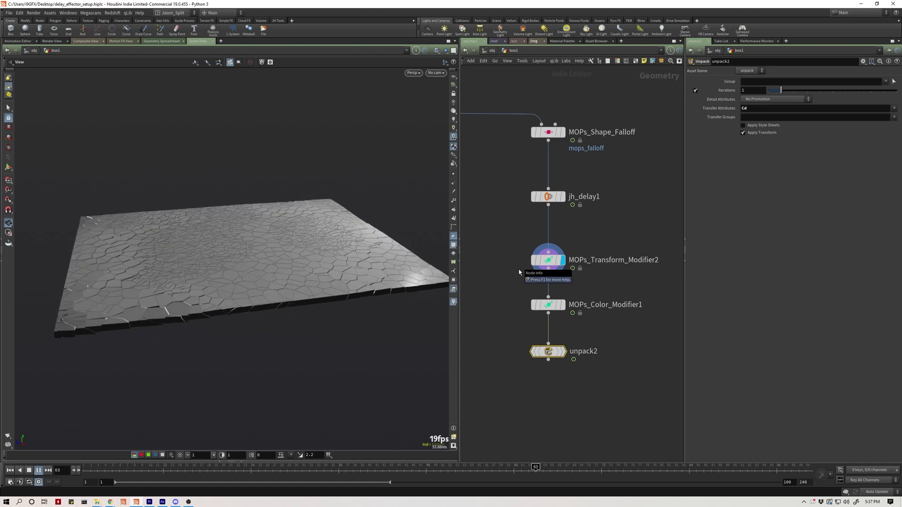
# - Review jh_delay1's spring settings, then stop playback at frame 22
pyautogui.moveTo(504, 263); pyautogui.dragTo(511, 286, button='middle')
pyautogui.click(556, 219)
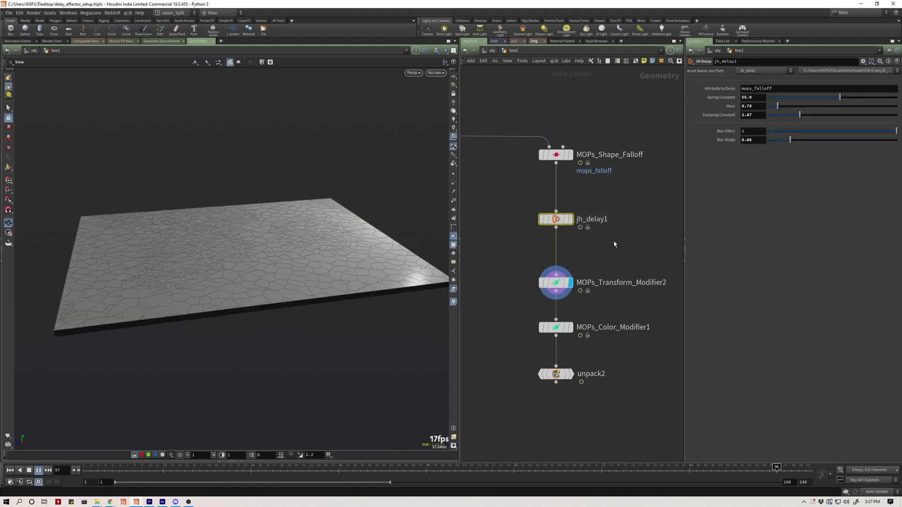
pyautogui.scroll(4, 554, 219)
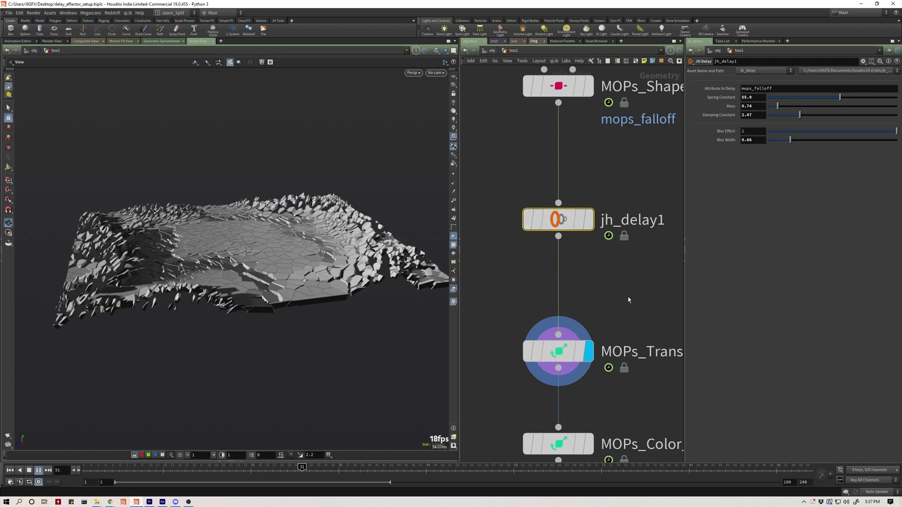
pyautogui.moveTo(628, 299); pyautogui.dragTo(603, 299, button='middle')
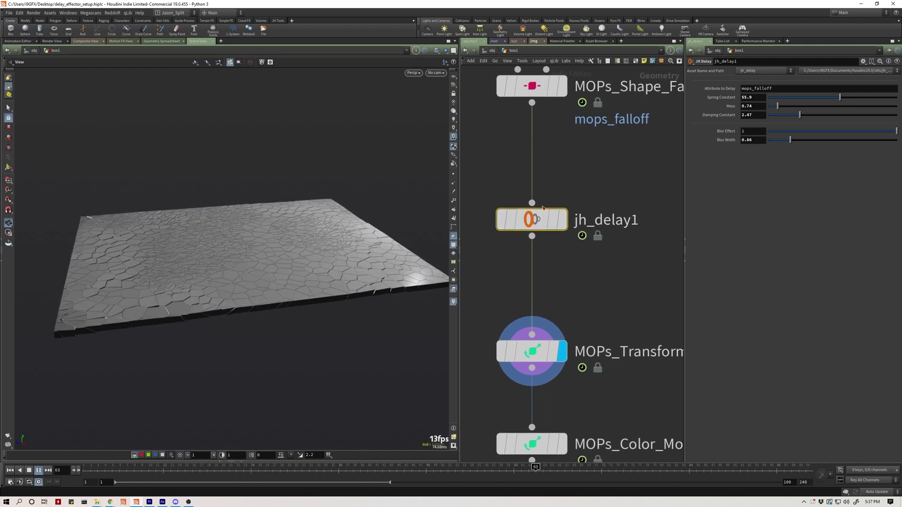
pyautogui.moveTo(530, 221)
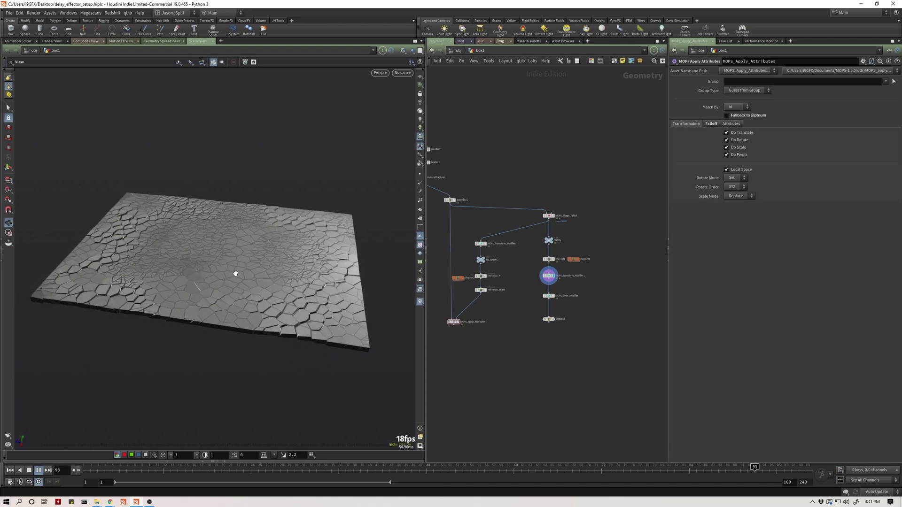
pyautogui.click(27, 470)
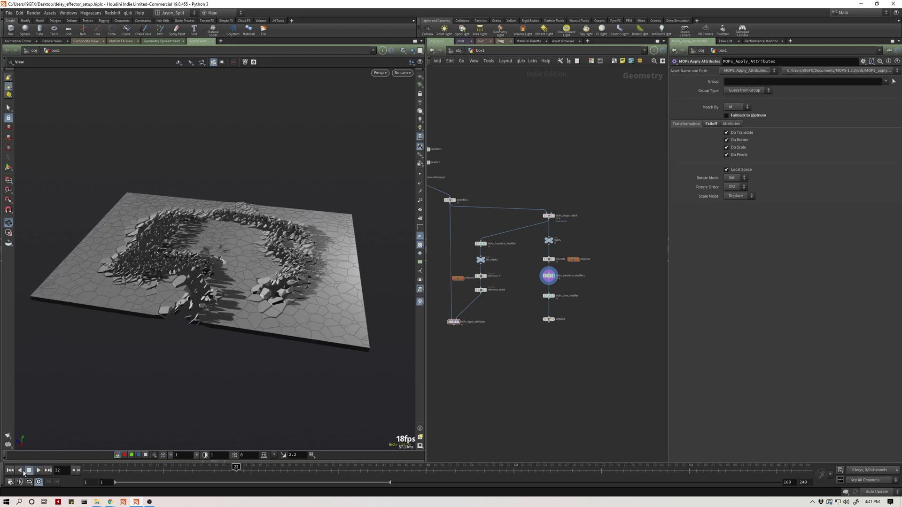